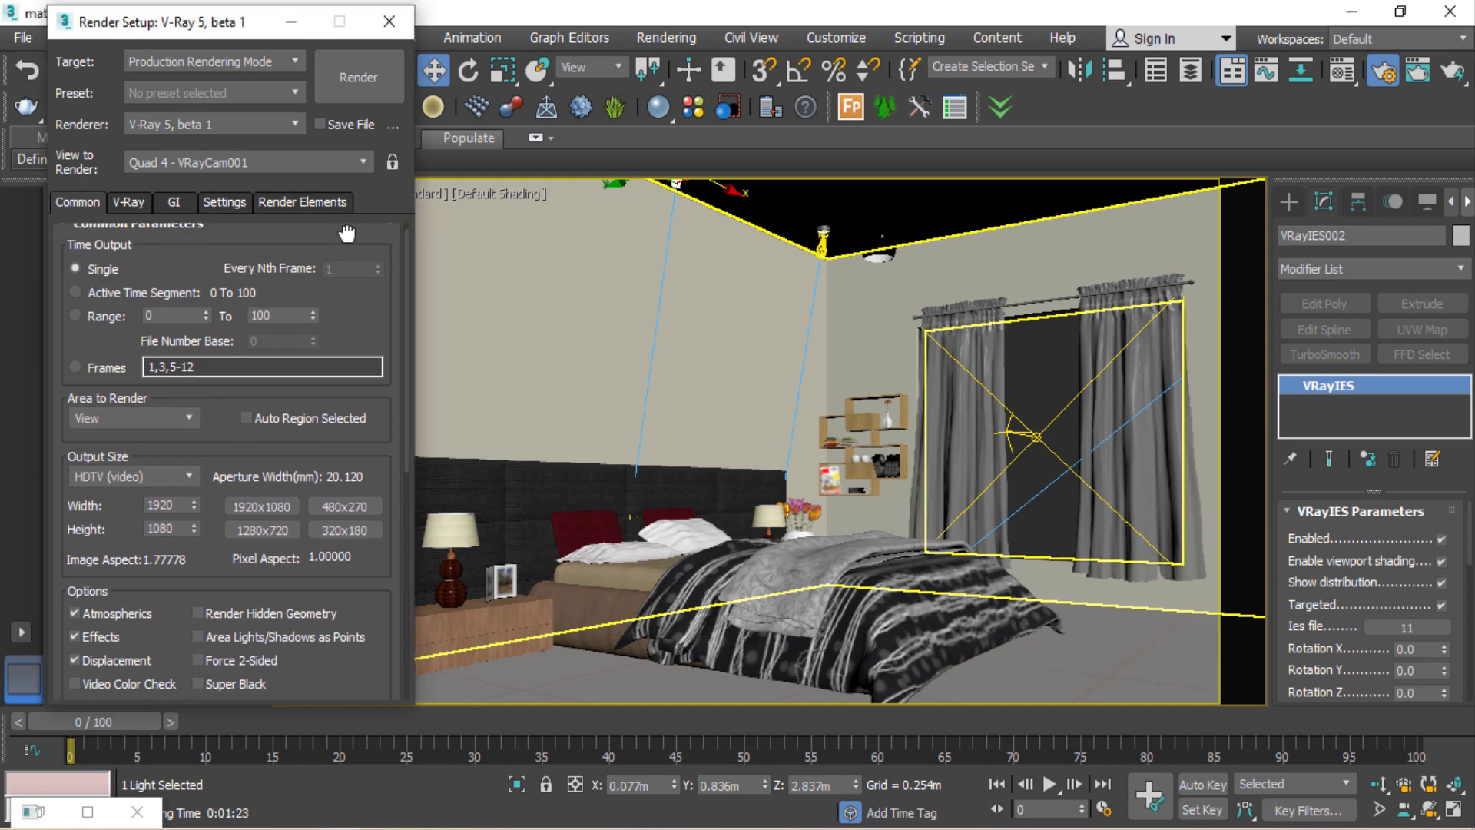
Review the Common tab's output settings, then view the still-empty Render Elements tab.
drag(353, 314, 361, 240)
scroll(364, 307, down, 2)
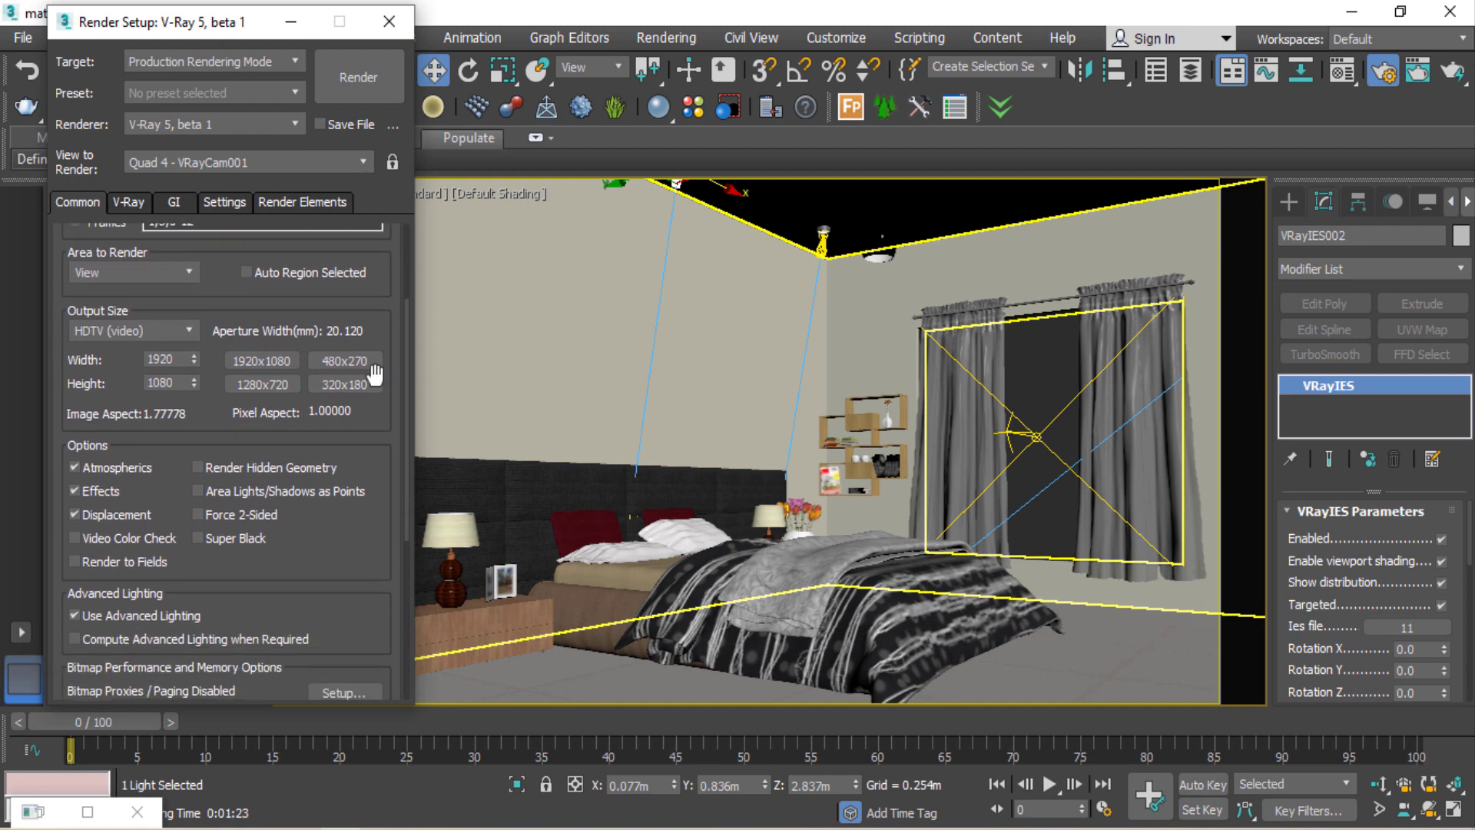
scroll(373, 295, down, 3)
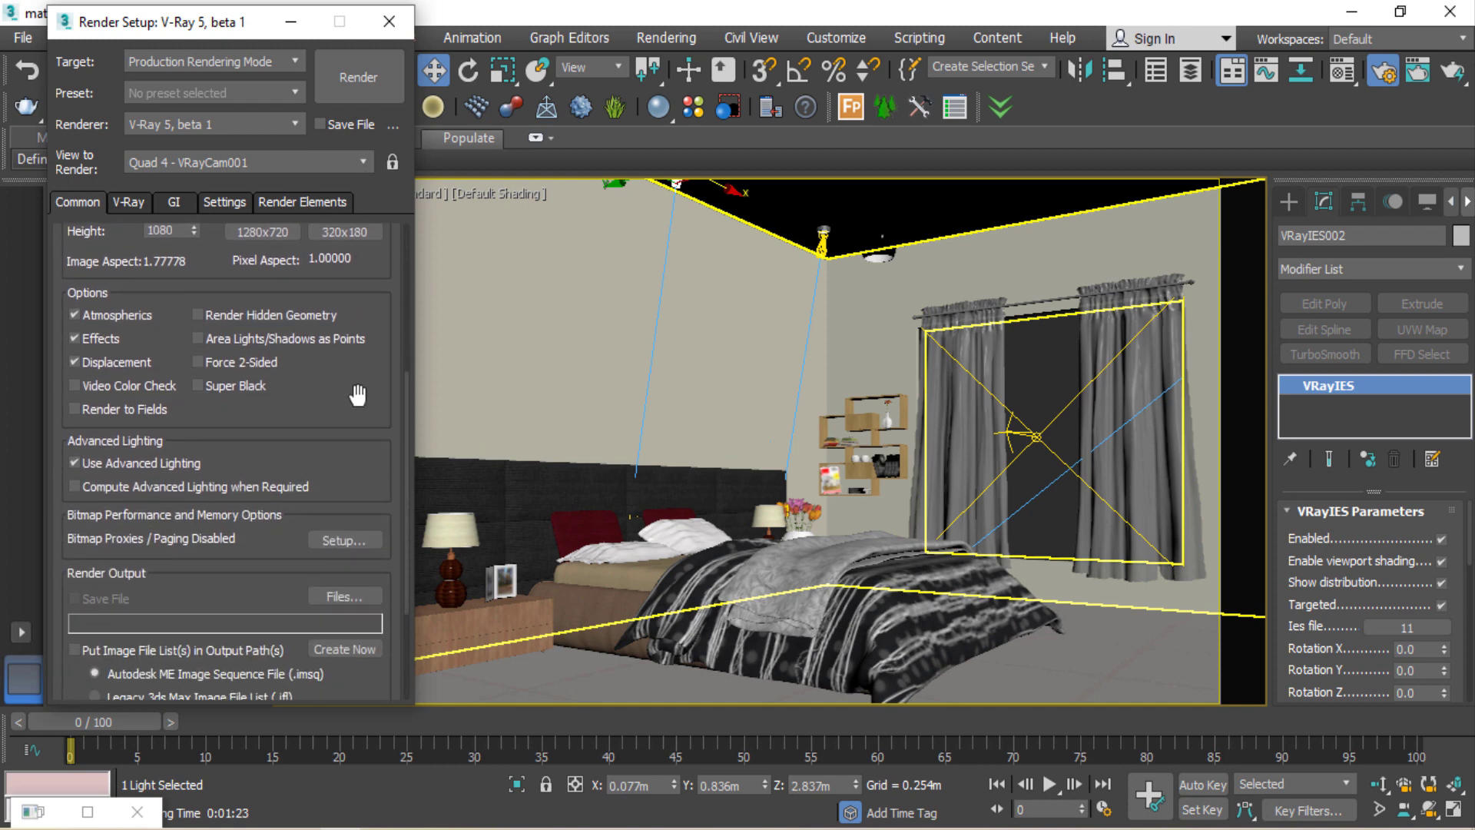
scroll(360, 331, up, 3)
scroll(361, 472, up, 1)
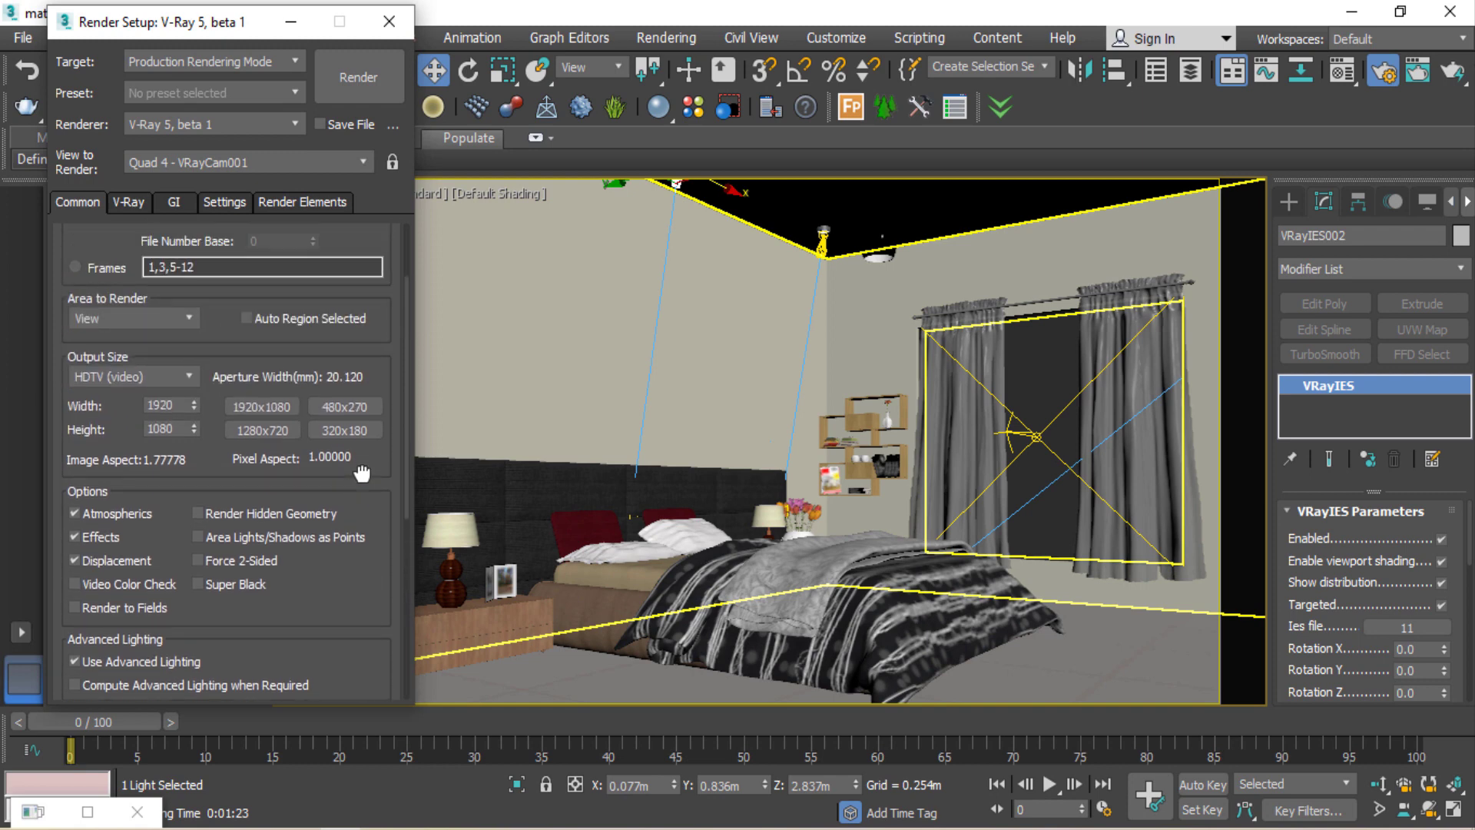
scroll(358, 407, down, 1)
scroll(356, 377, down, 2)
scroll(360, 361, down, 2)
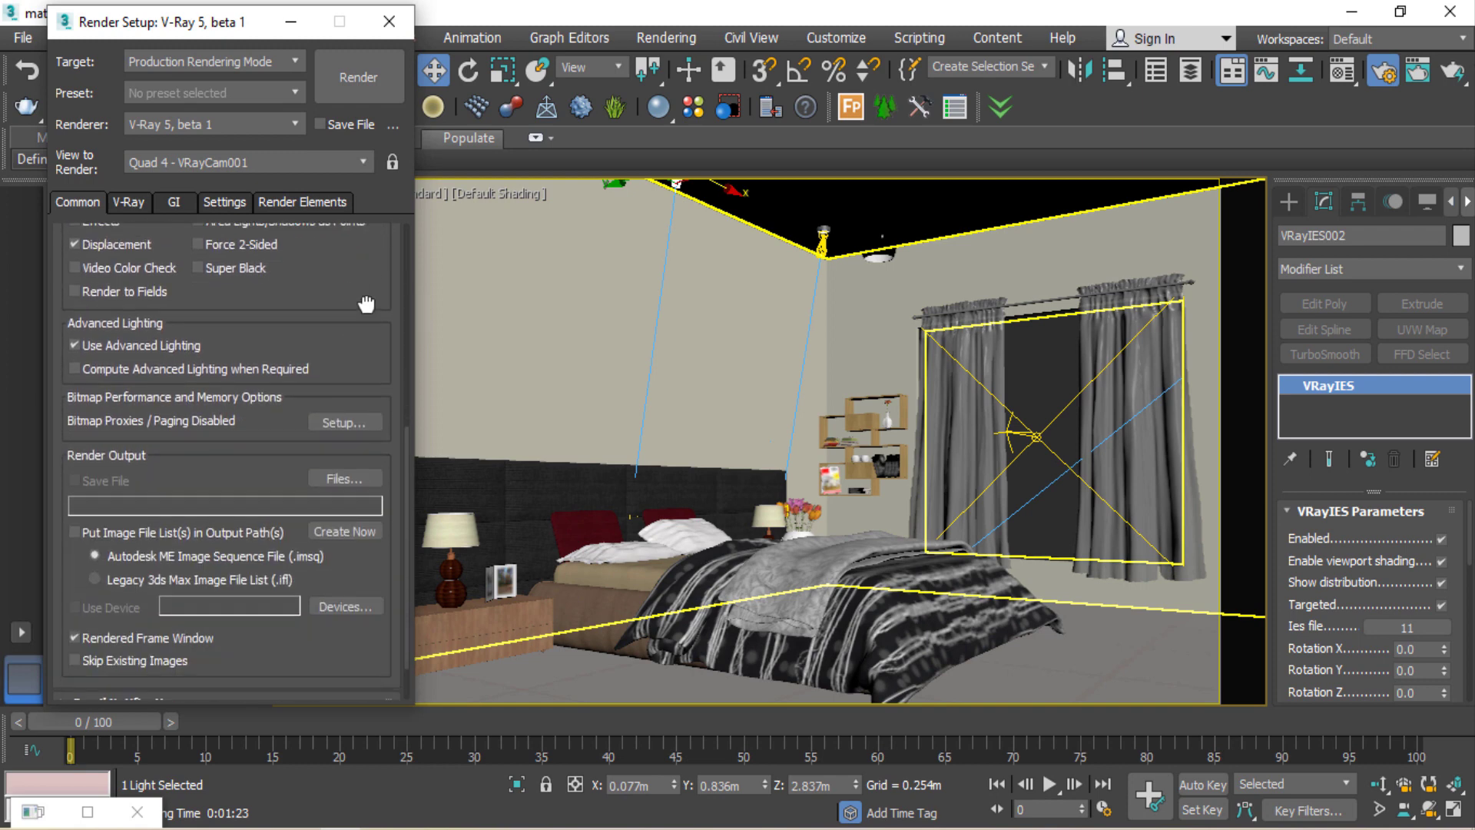
scroll(365, 304, up, 3)
scroll(226, 313, up, 1)
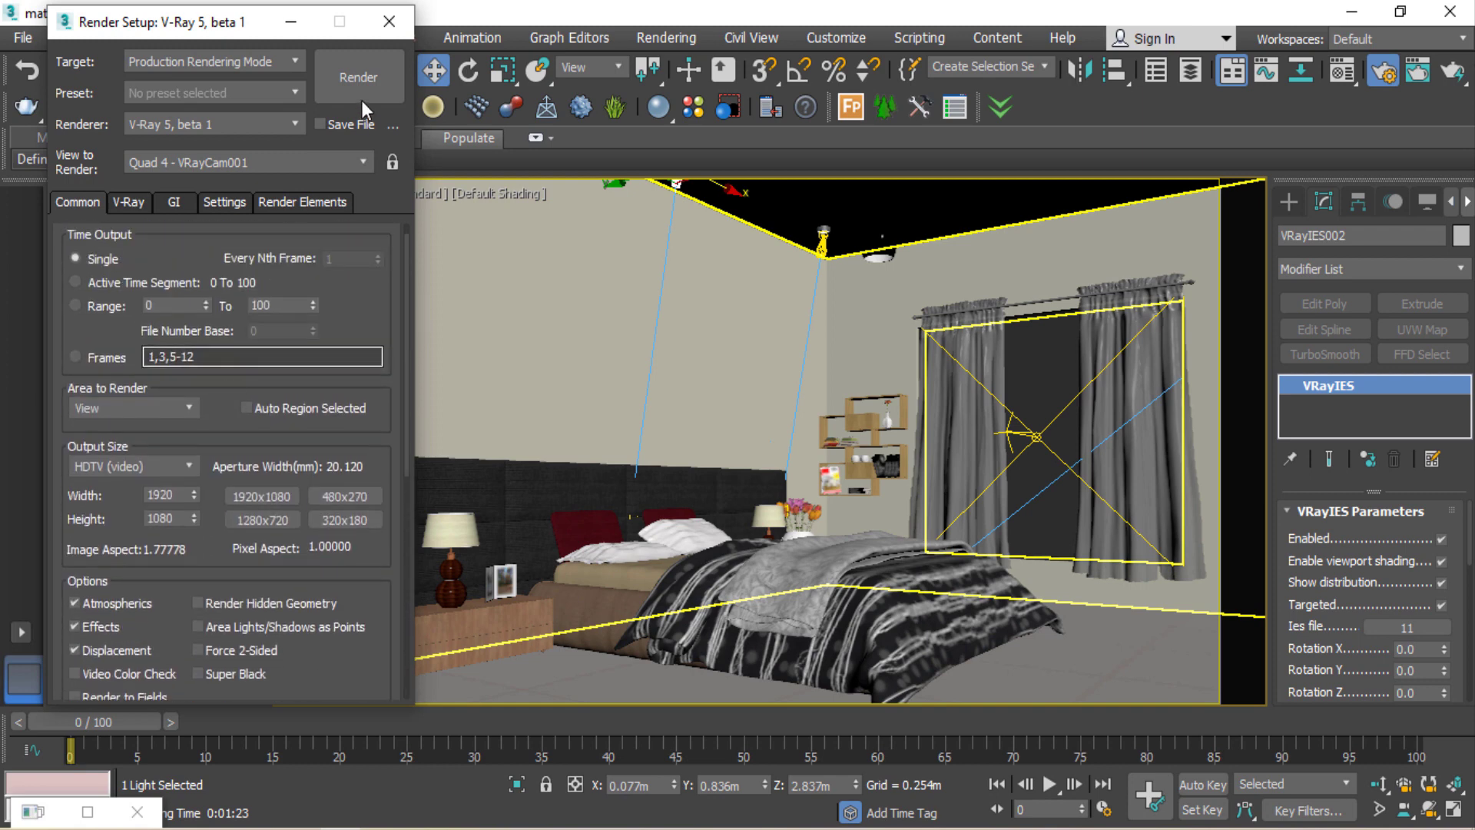
click(284, 205)
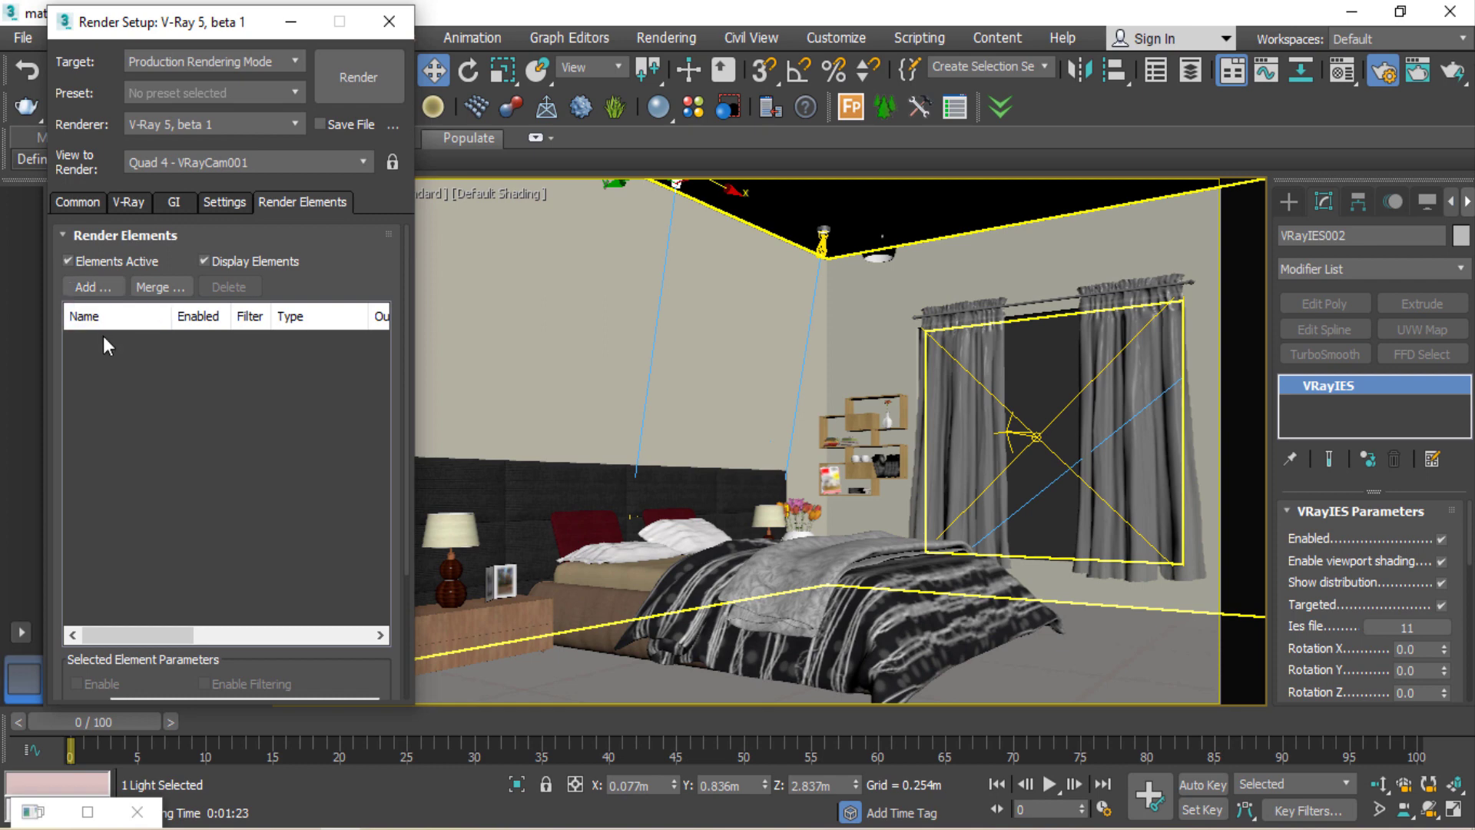
Add a VRayLightMix element to the Render Elements list.
click(100, 289)
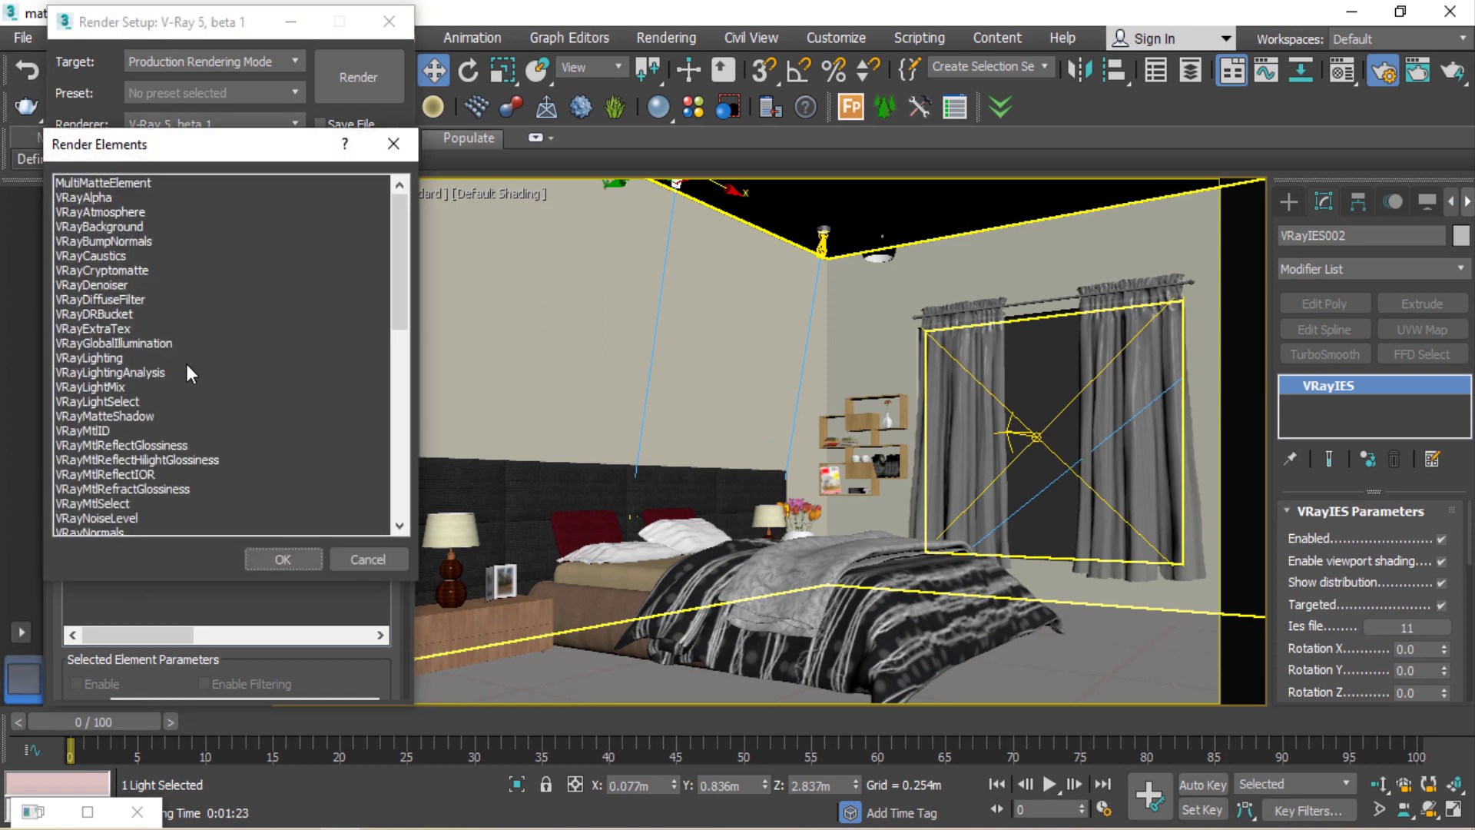
click(89, 388)
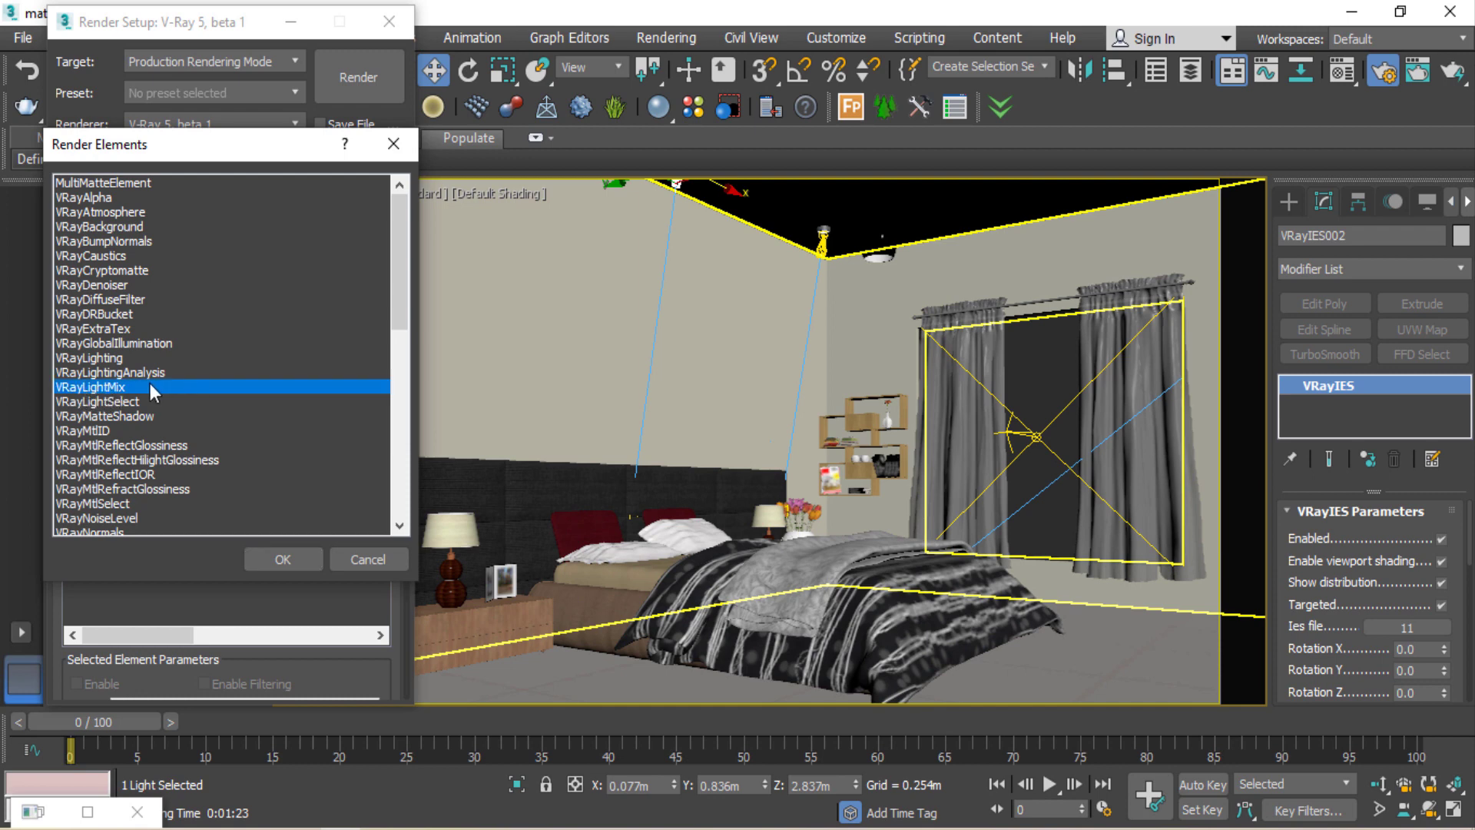
drag(216, 146, 200, 185)
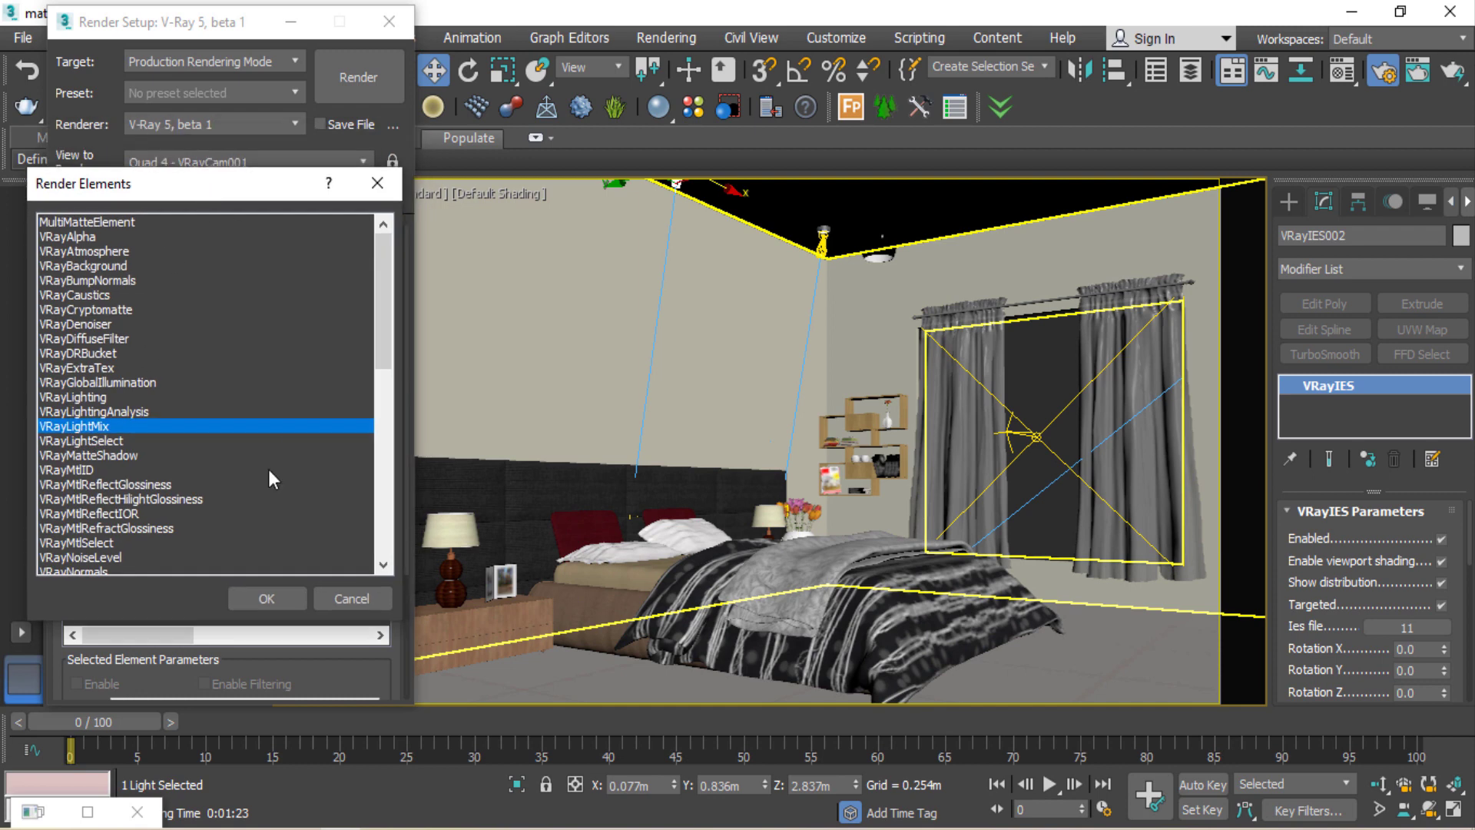
click(265, 599)
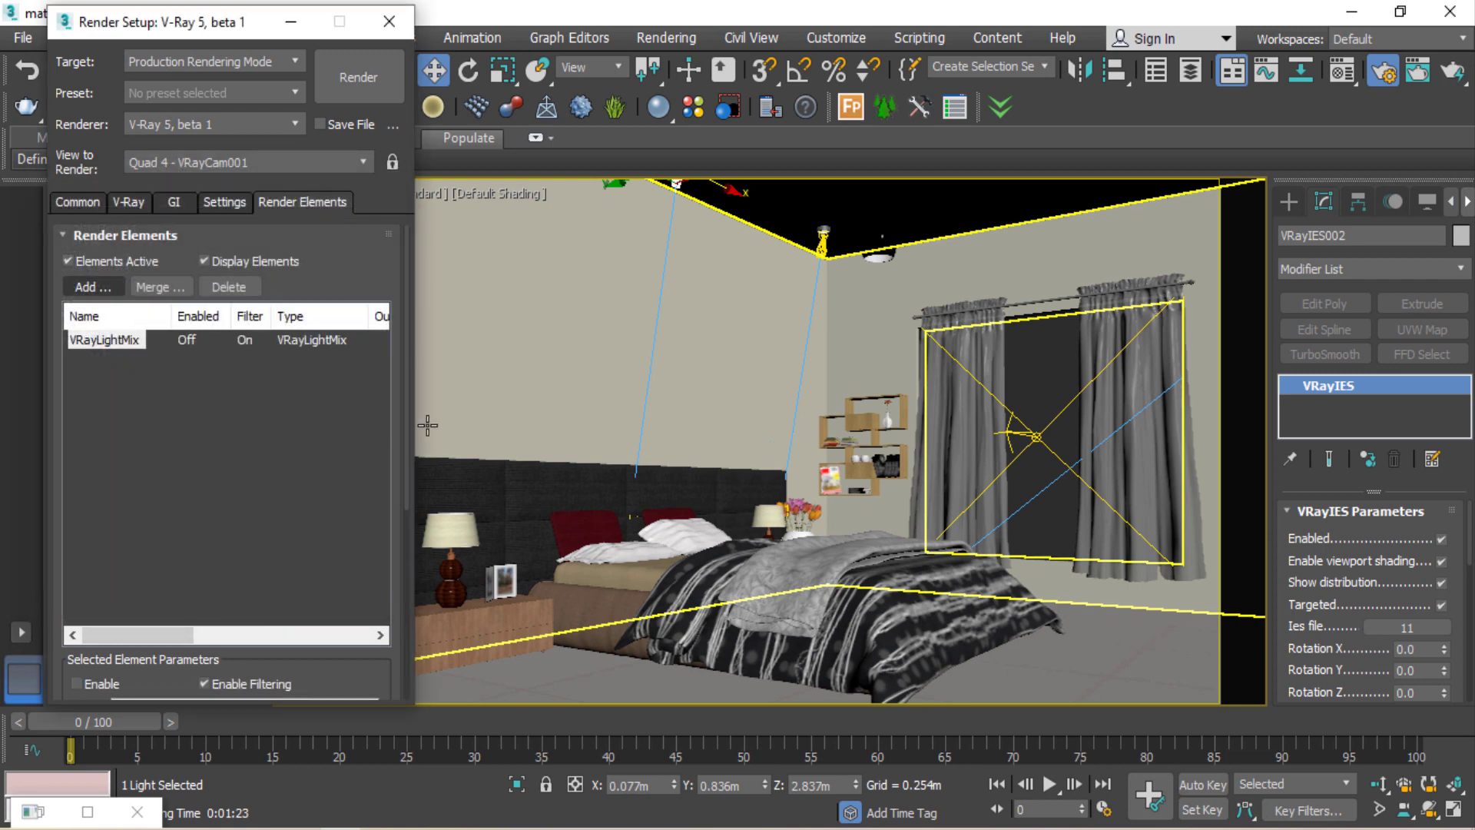
Render the bedroom camera view, restarting once, and view it at 100% in a maximized VFB.
drag(244, 23, 236, 34)
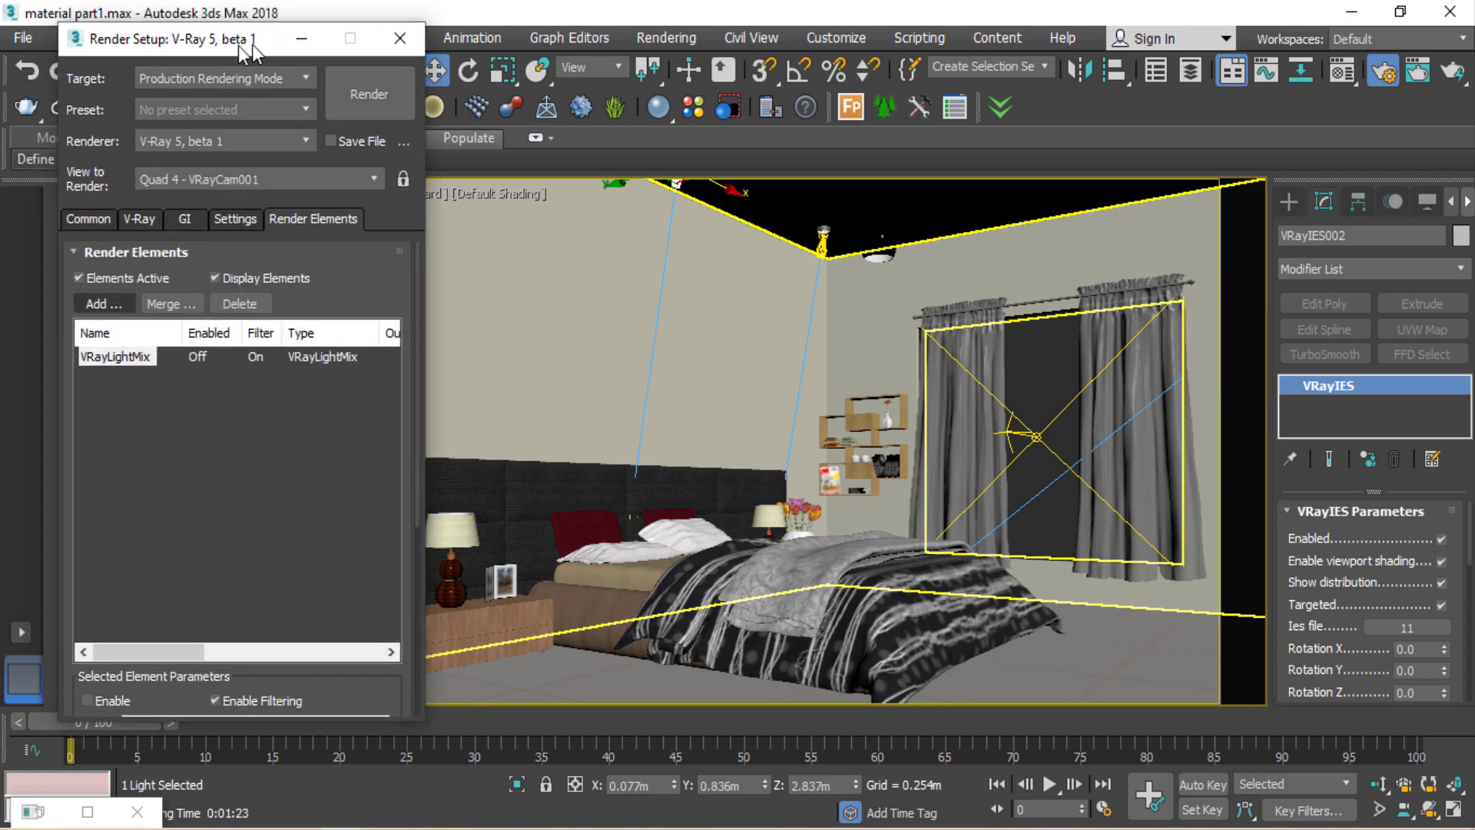
click(347, 93)
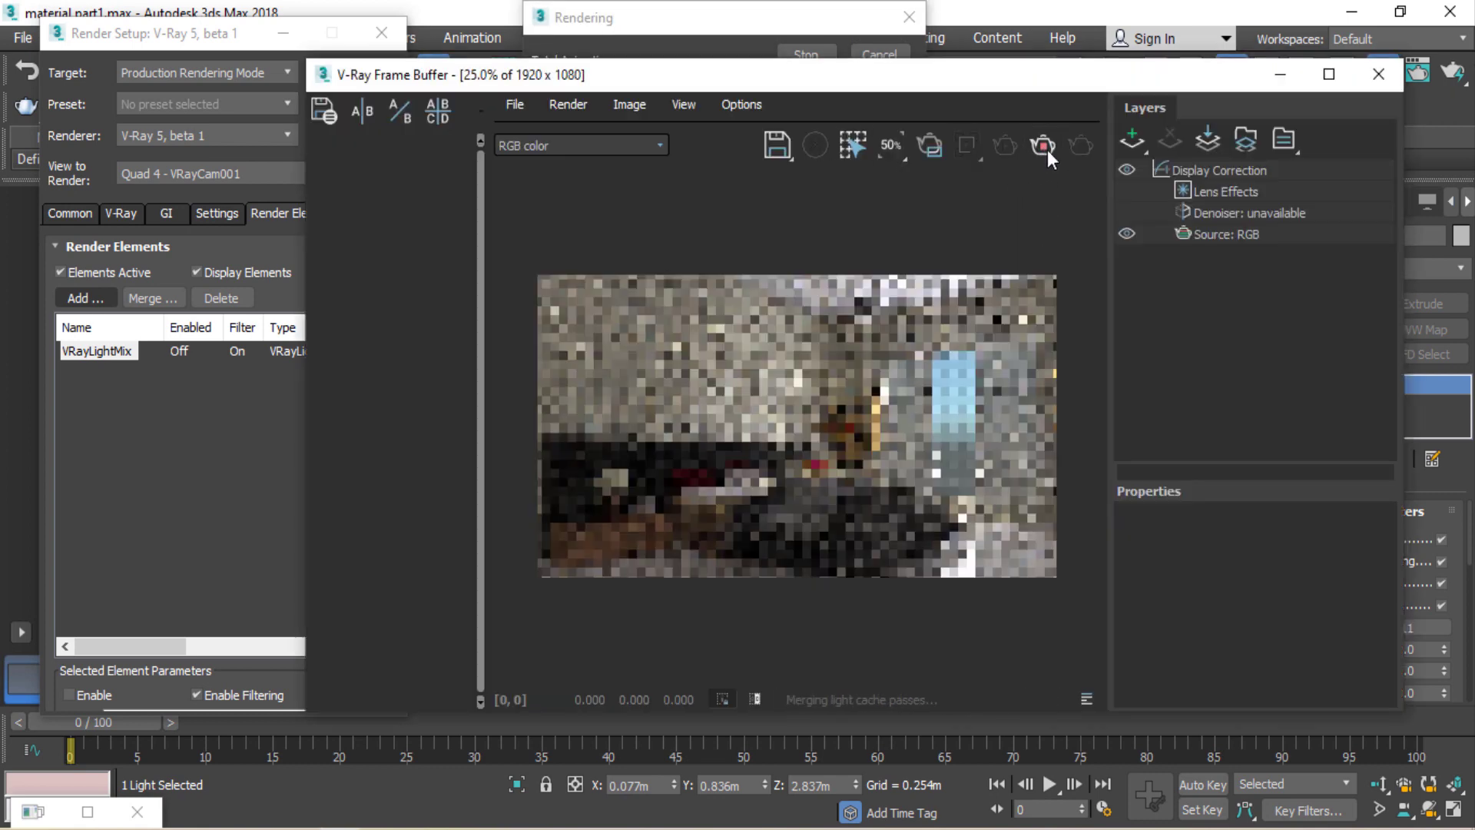
click(1048, 150)
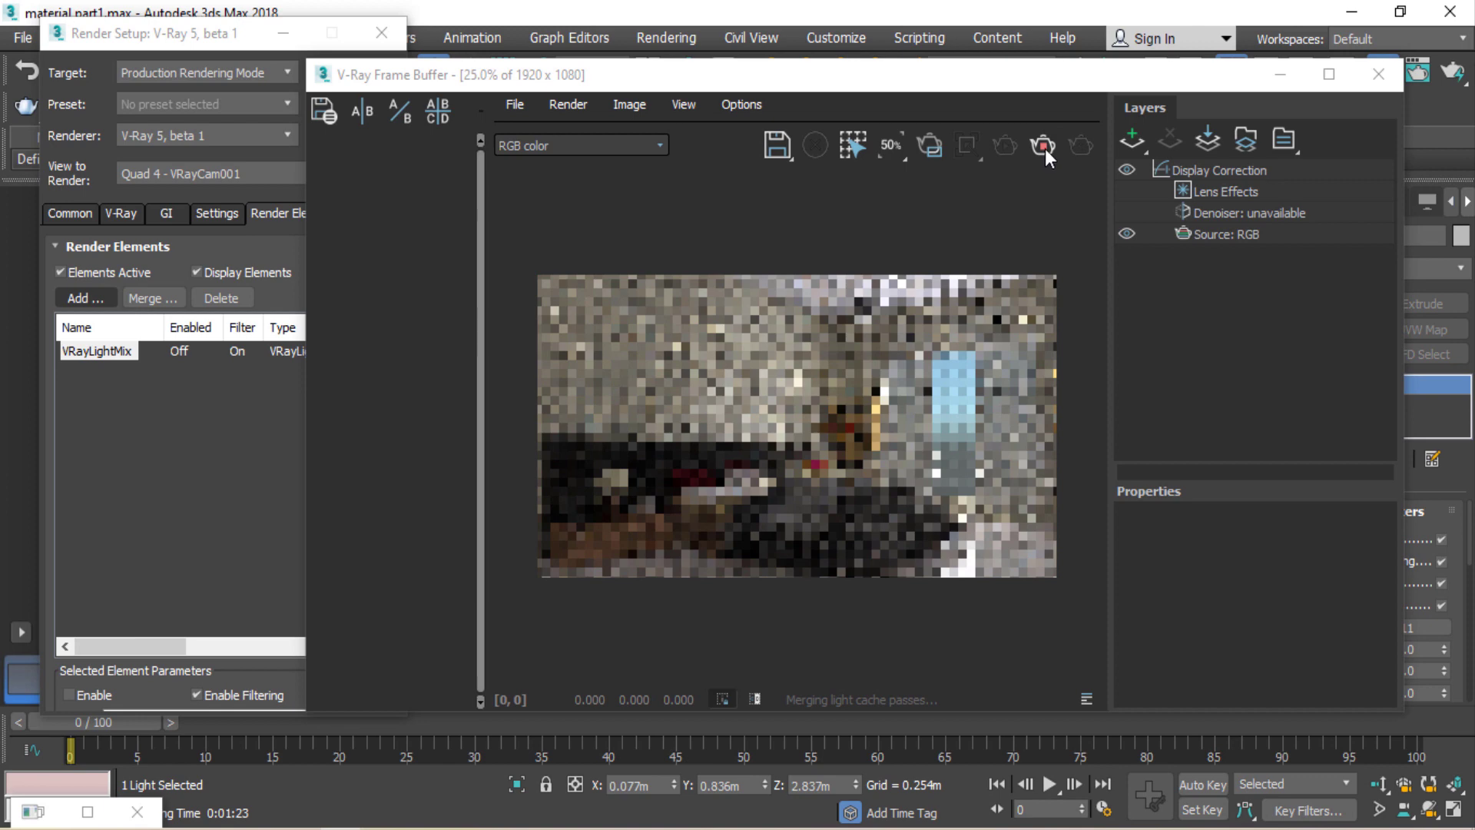
click(1007, 151)
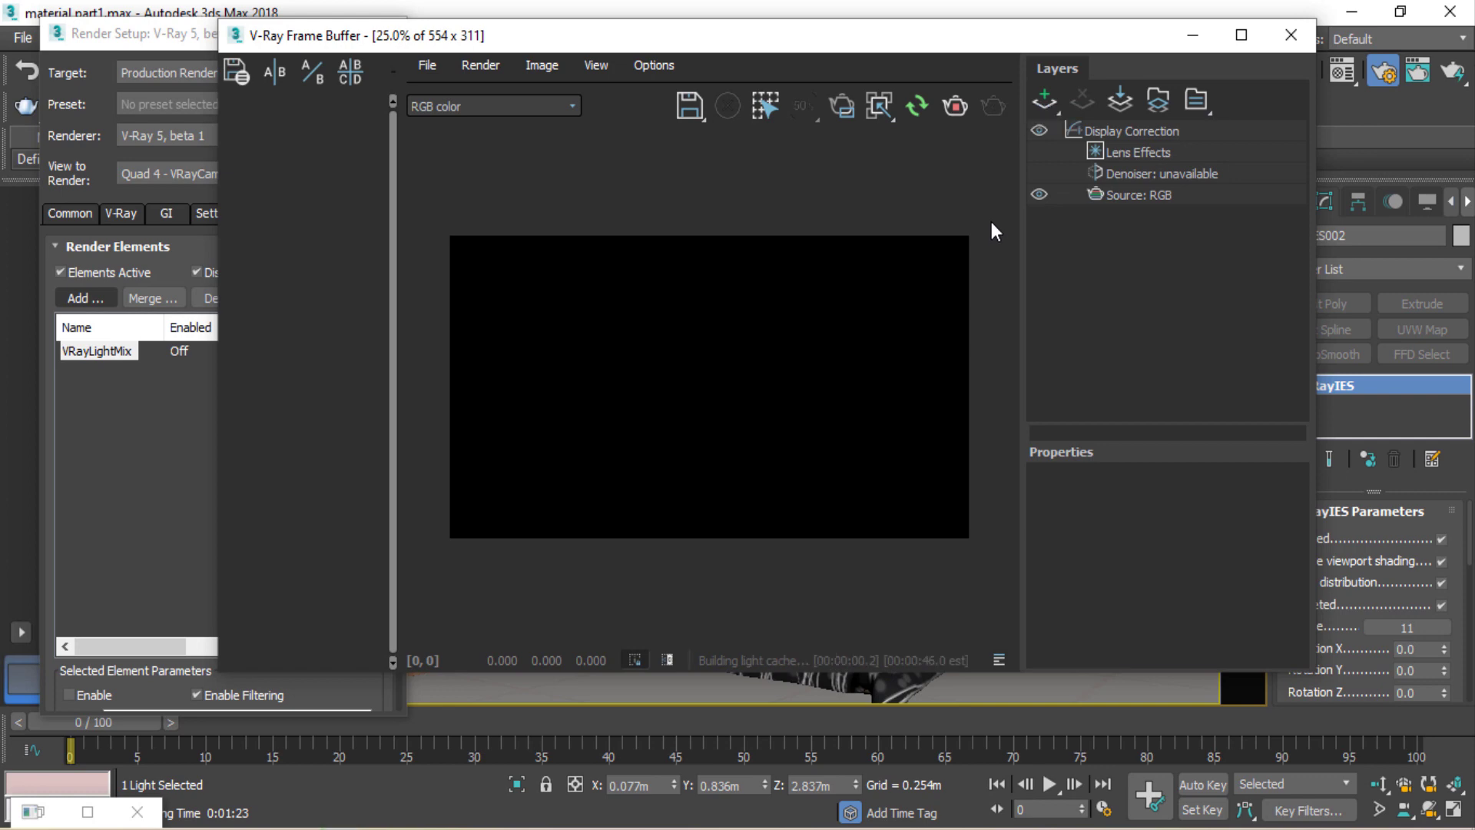
double_click(762, 361)
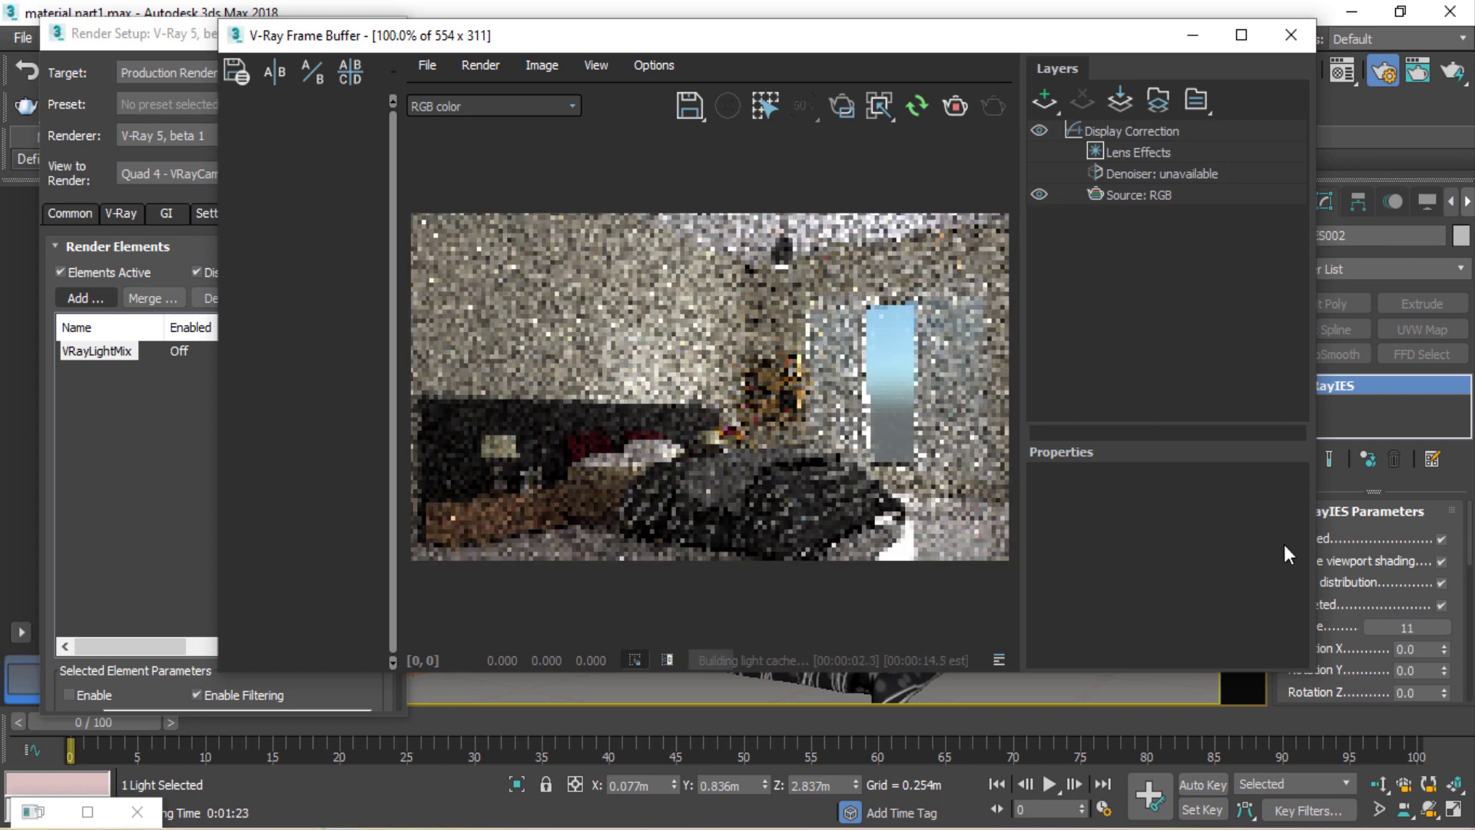
click(1241, 35)
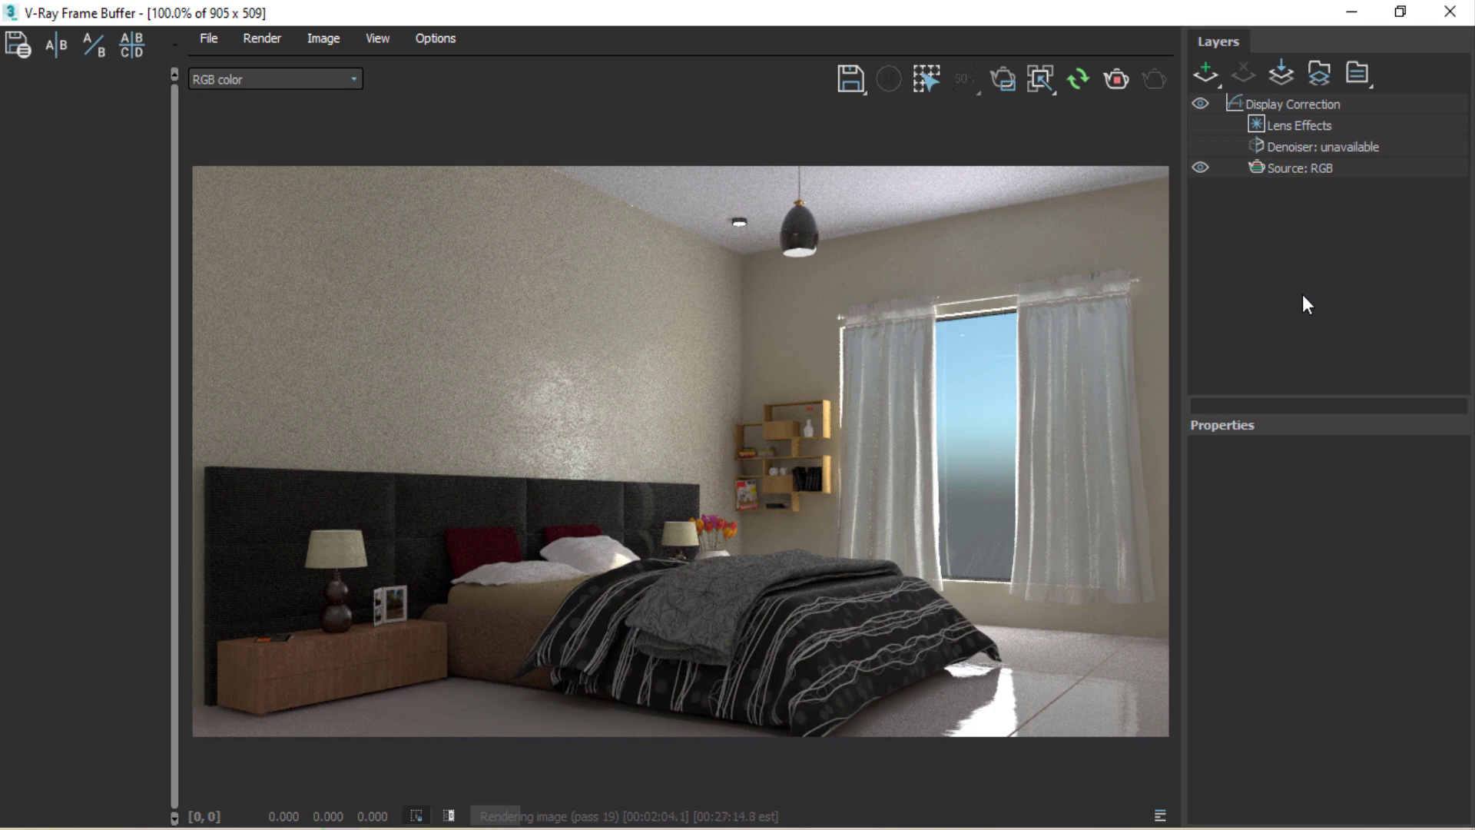
Stop the render once the bedroom image is clean, finishing at 00:03:57.9.
click(1117, 81)
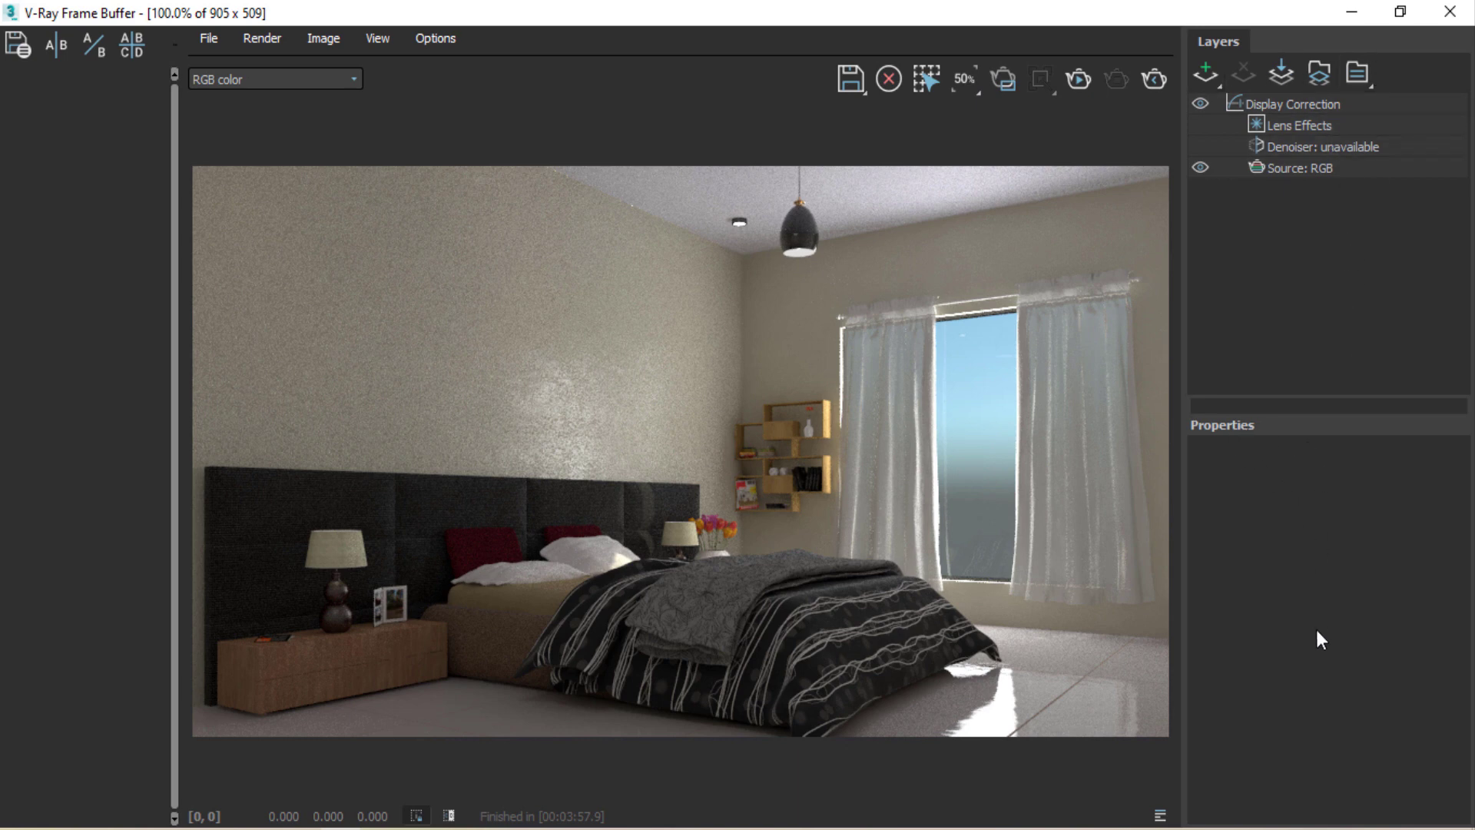
click(1299, 101)
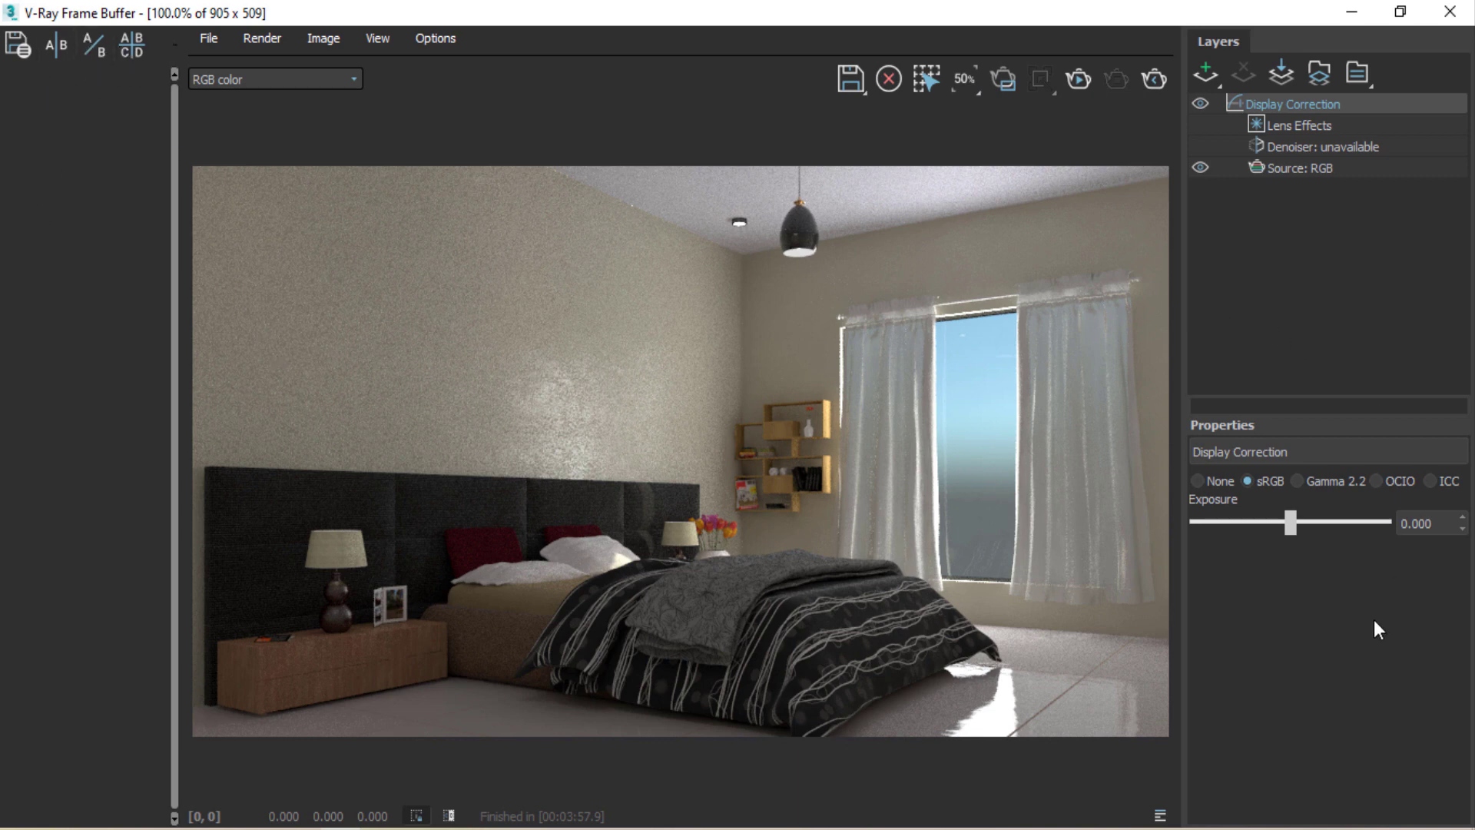
click(1215, 70)
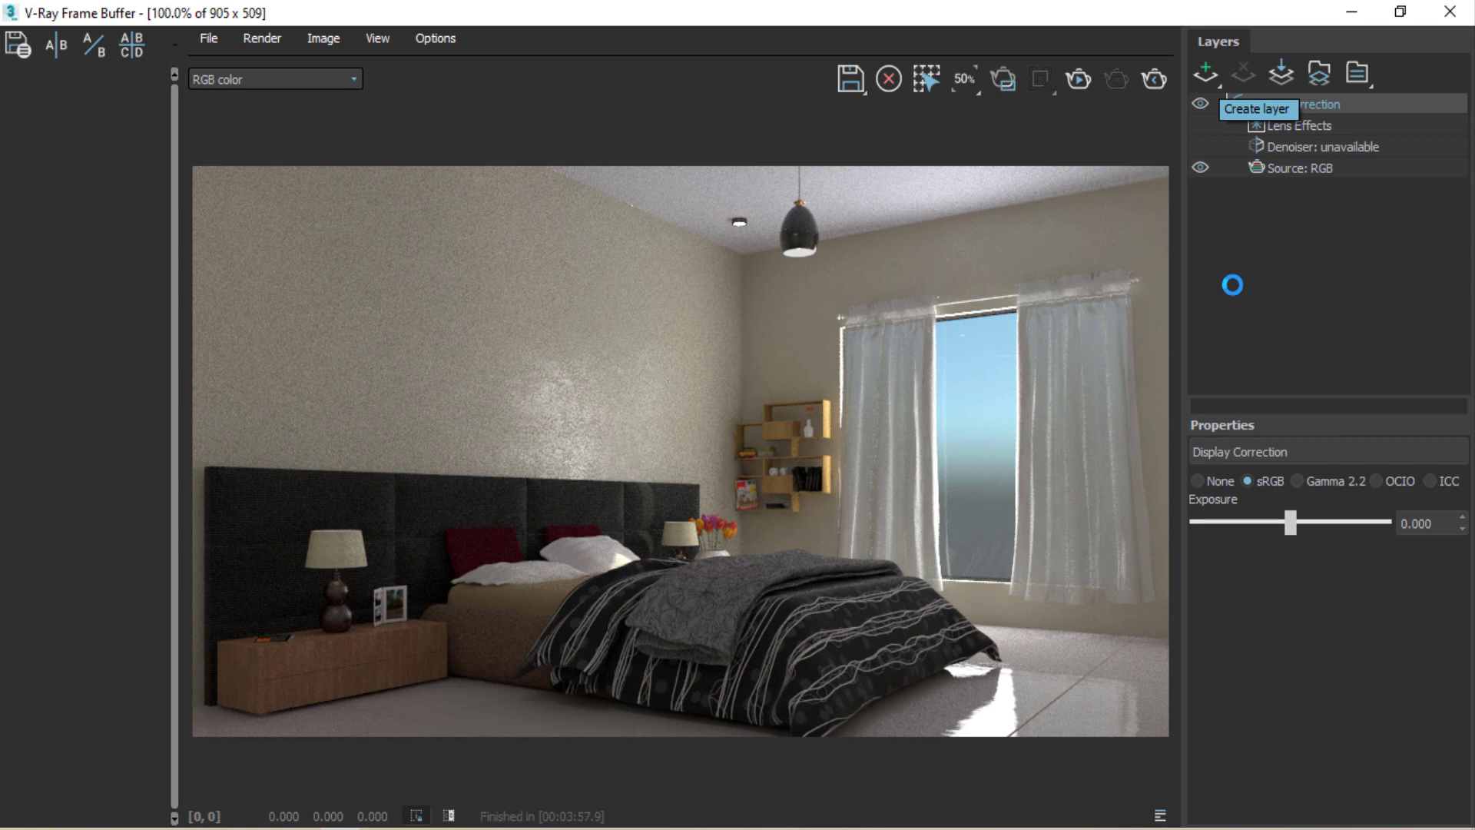
click(1206, 73)
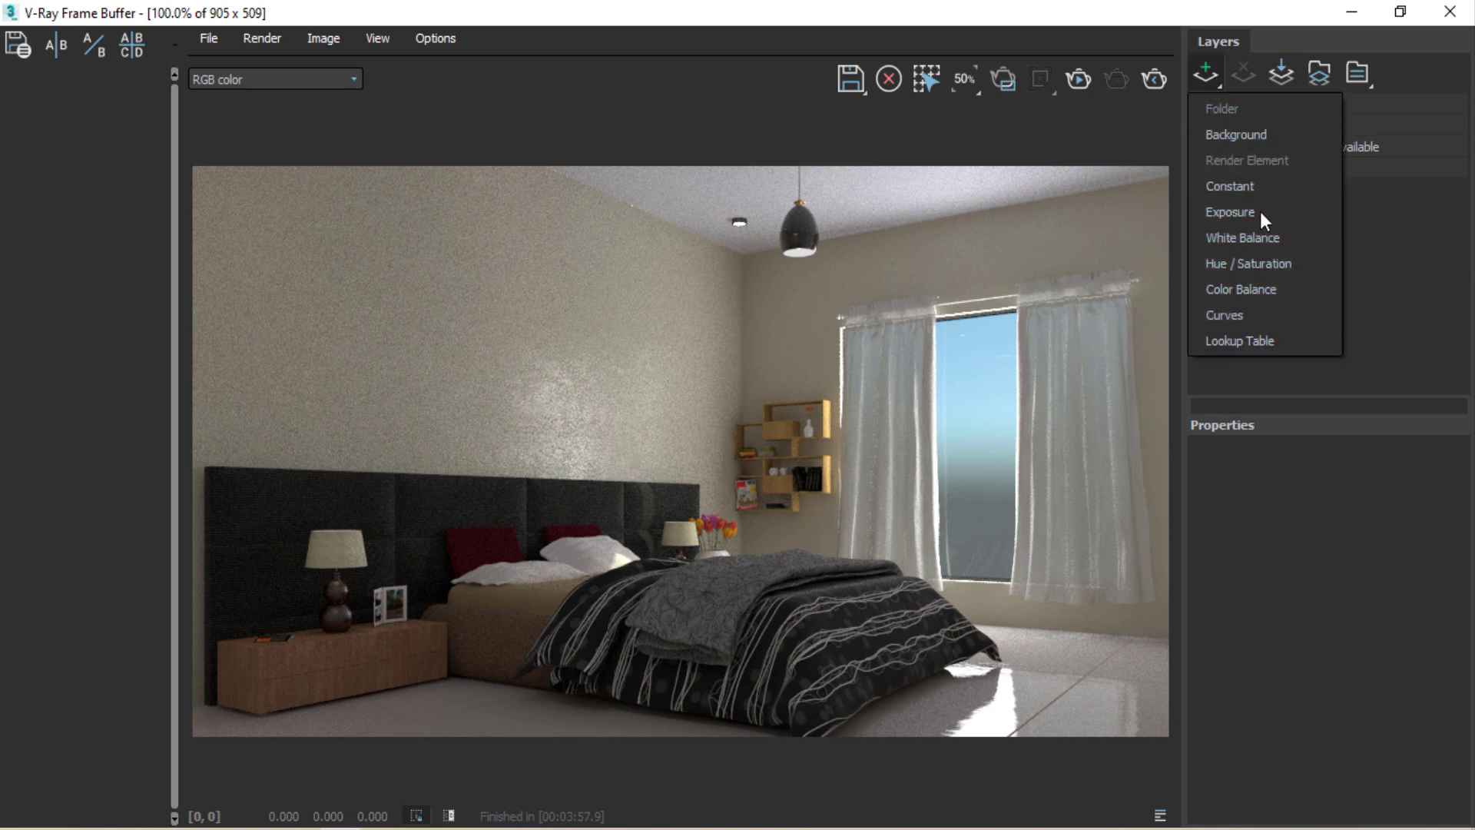
click(1238, 136)
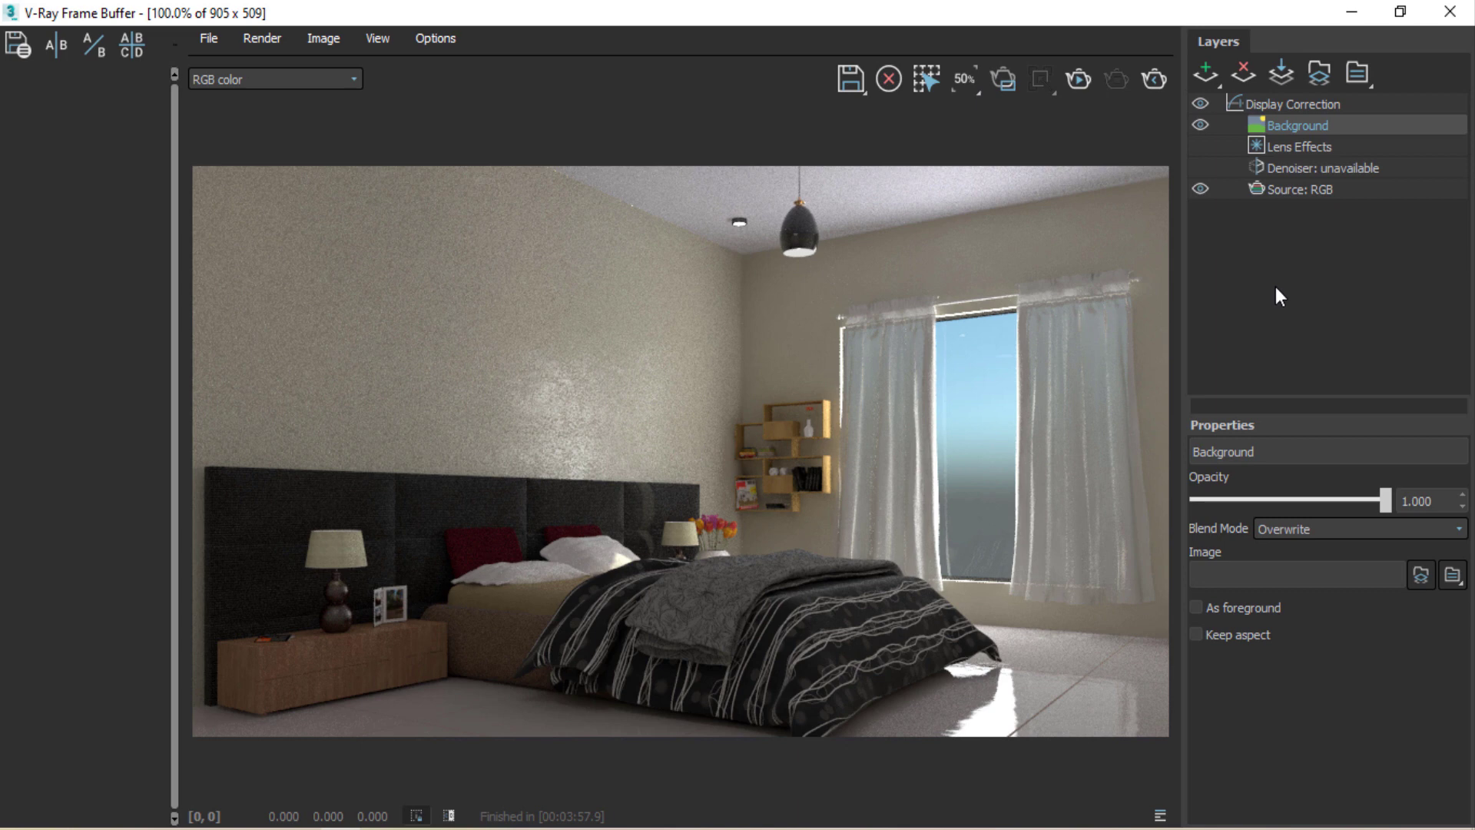
click(1246, 75)
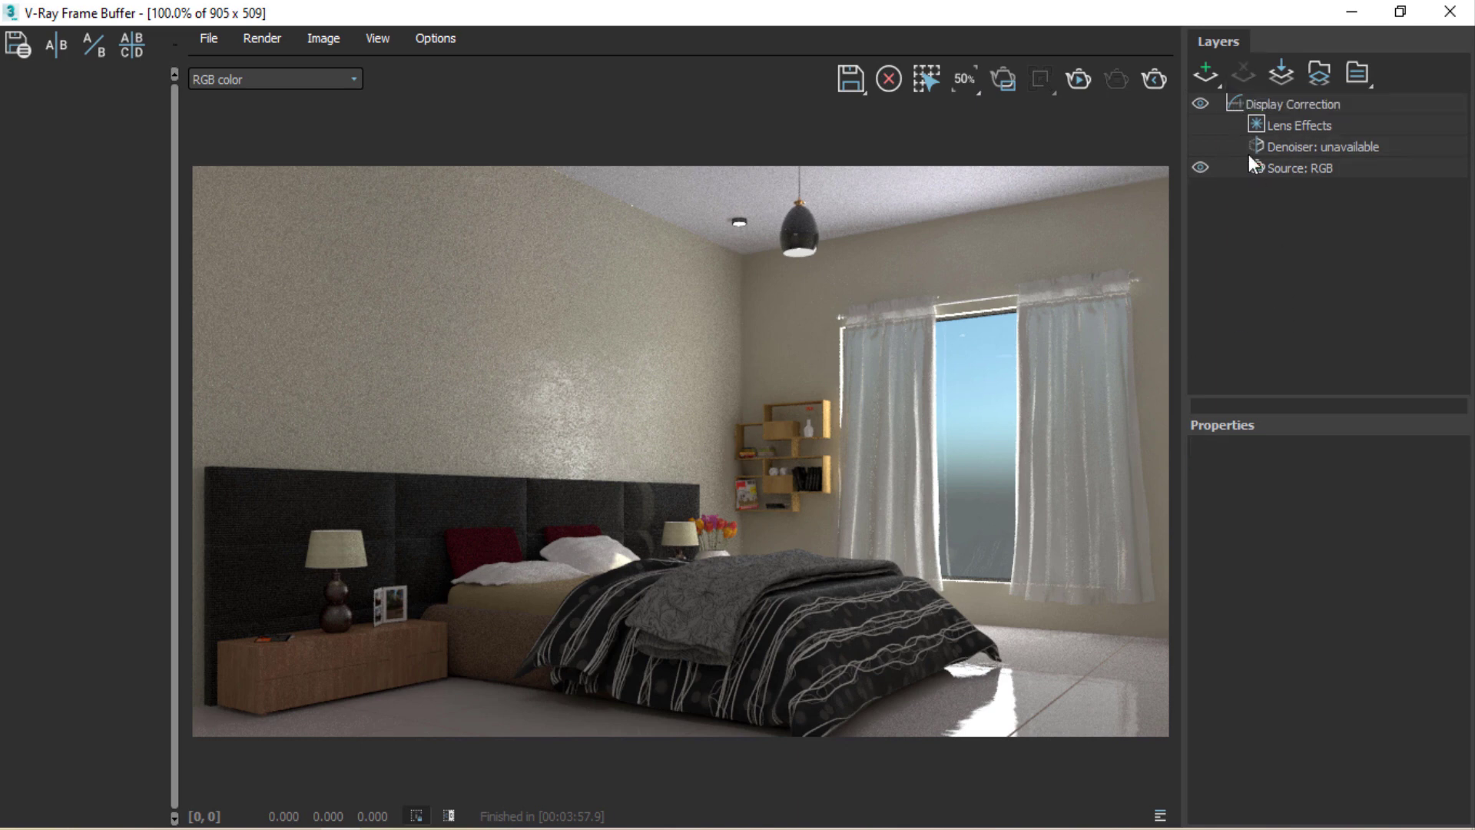
click(1207, 73)
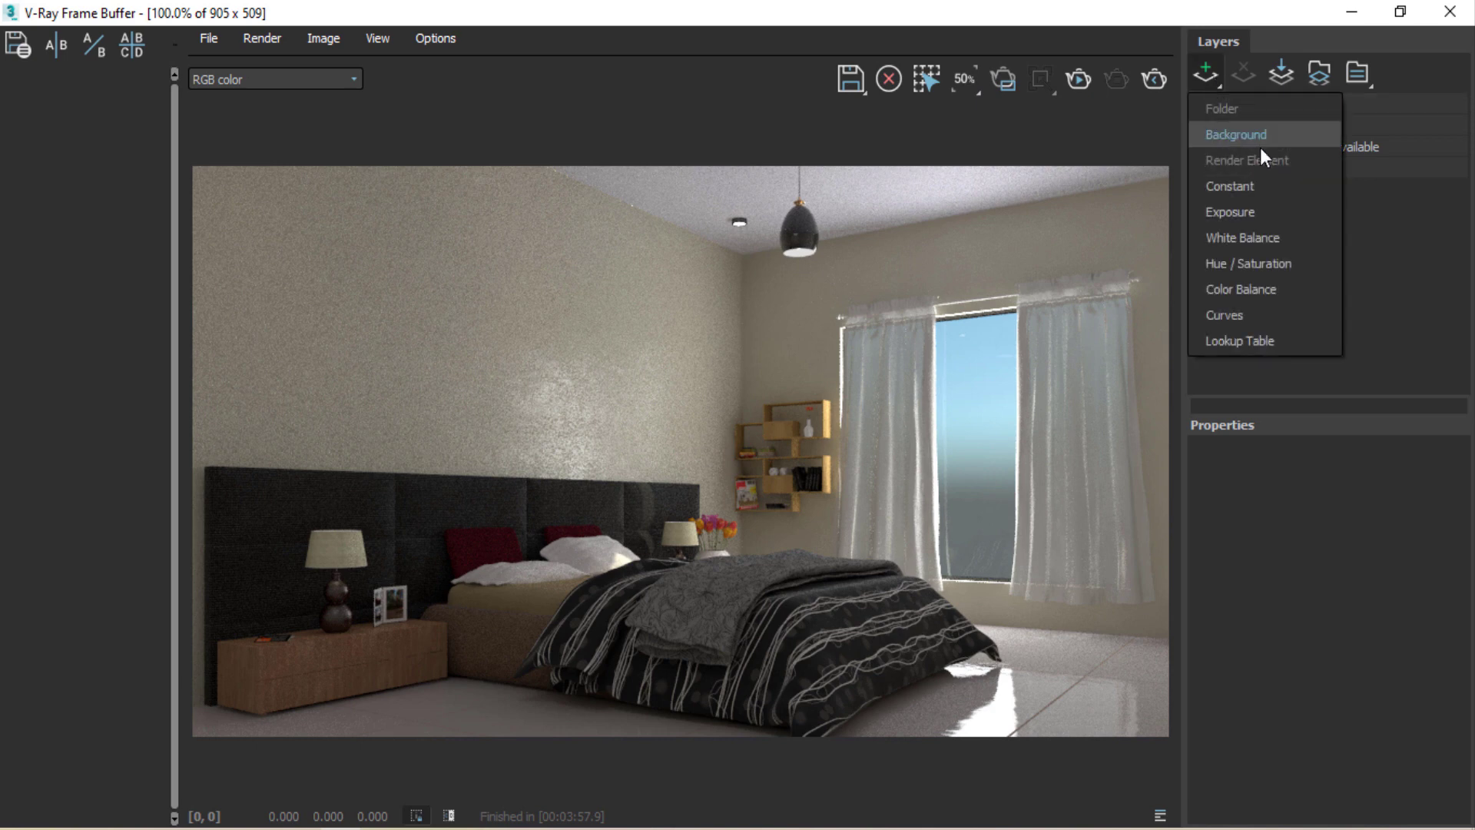
Add an Exposure layer with exposure 0.966, contrast 0.398 and highlight burn 0.727.
click(1254, 213)
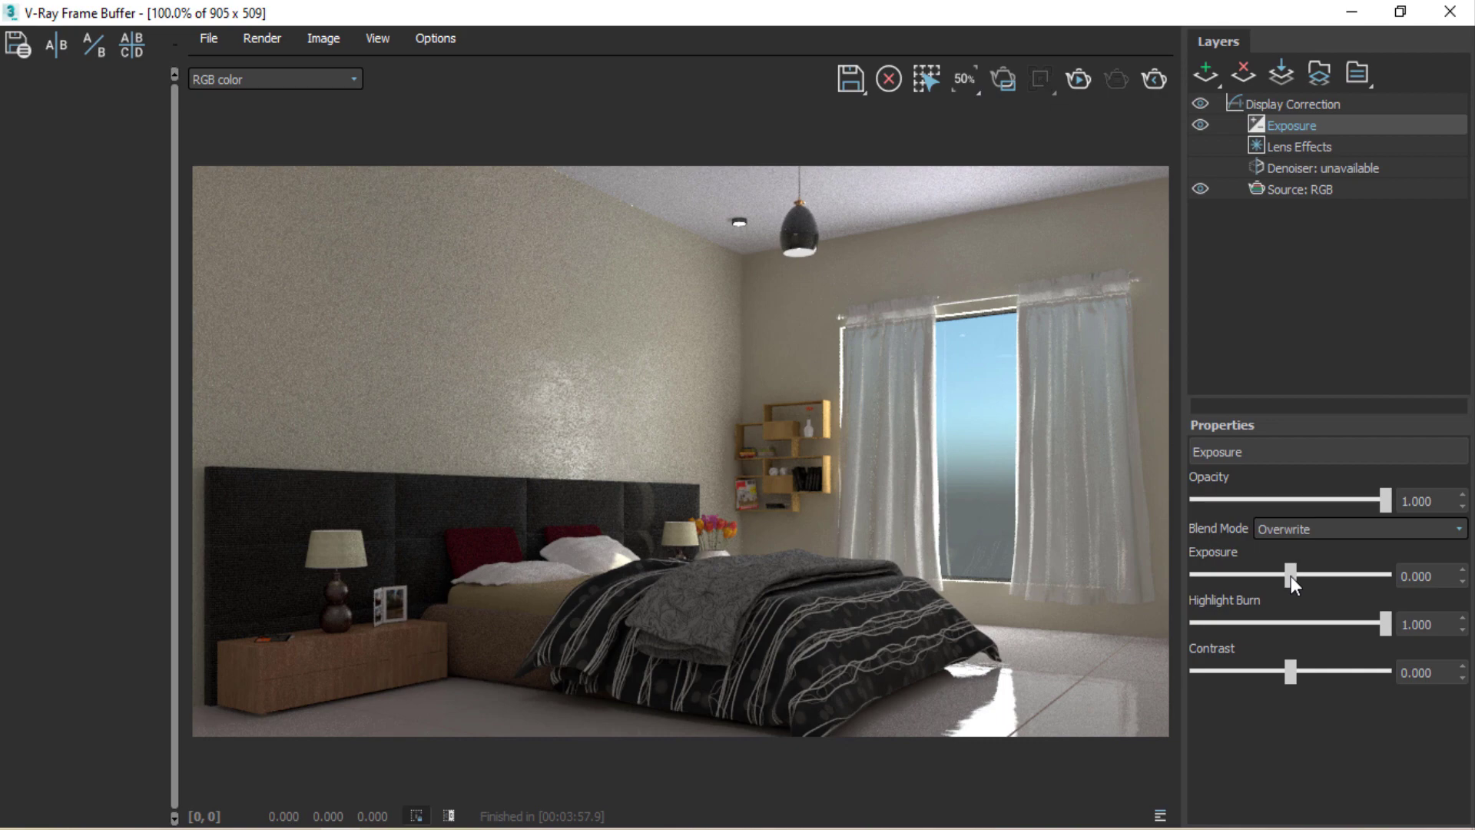
drag(1290, 580, 1316, 579)
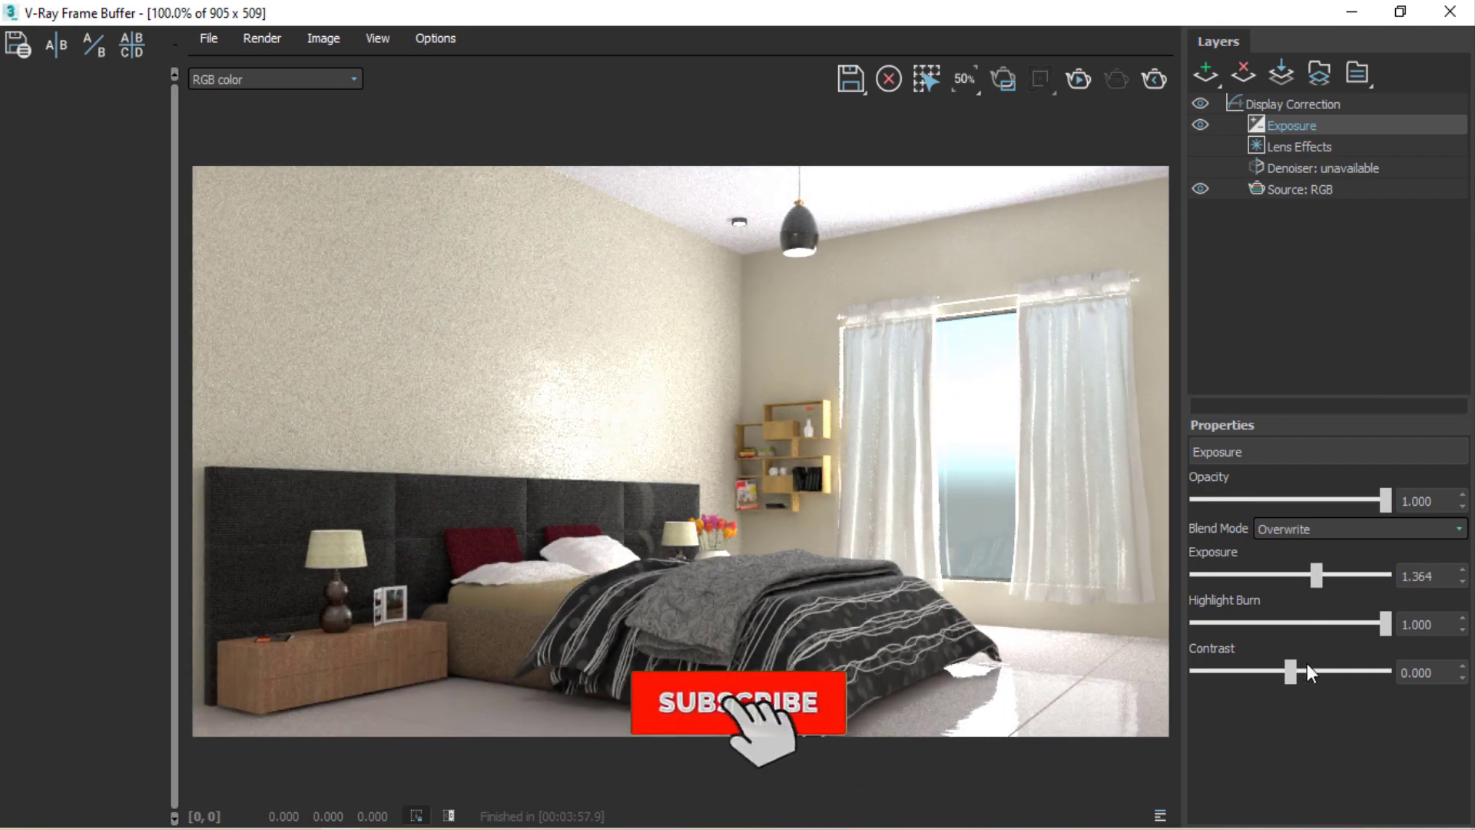
drag(1291, 671, 1329, 671)
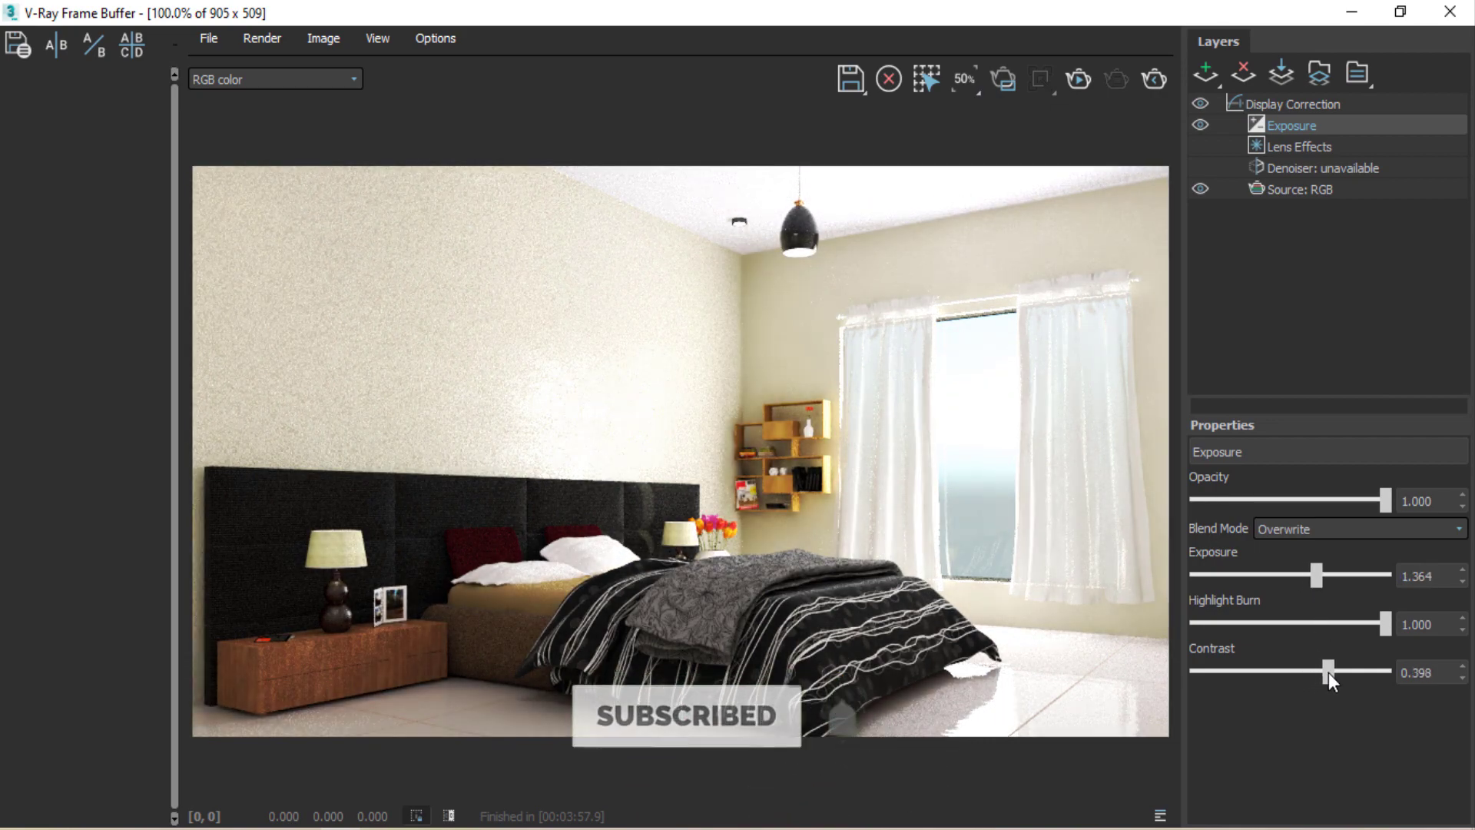
drag(1385, 623, 1275, 631)
mouse_move(1320, 585)
mouse_down()
mouse_move(1293, 633)
mouse_move(1336, 634)
mouse_move(1322, 676)
mouse_up()
click(1312, 321)
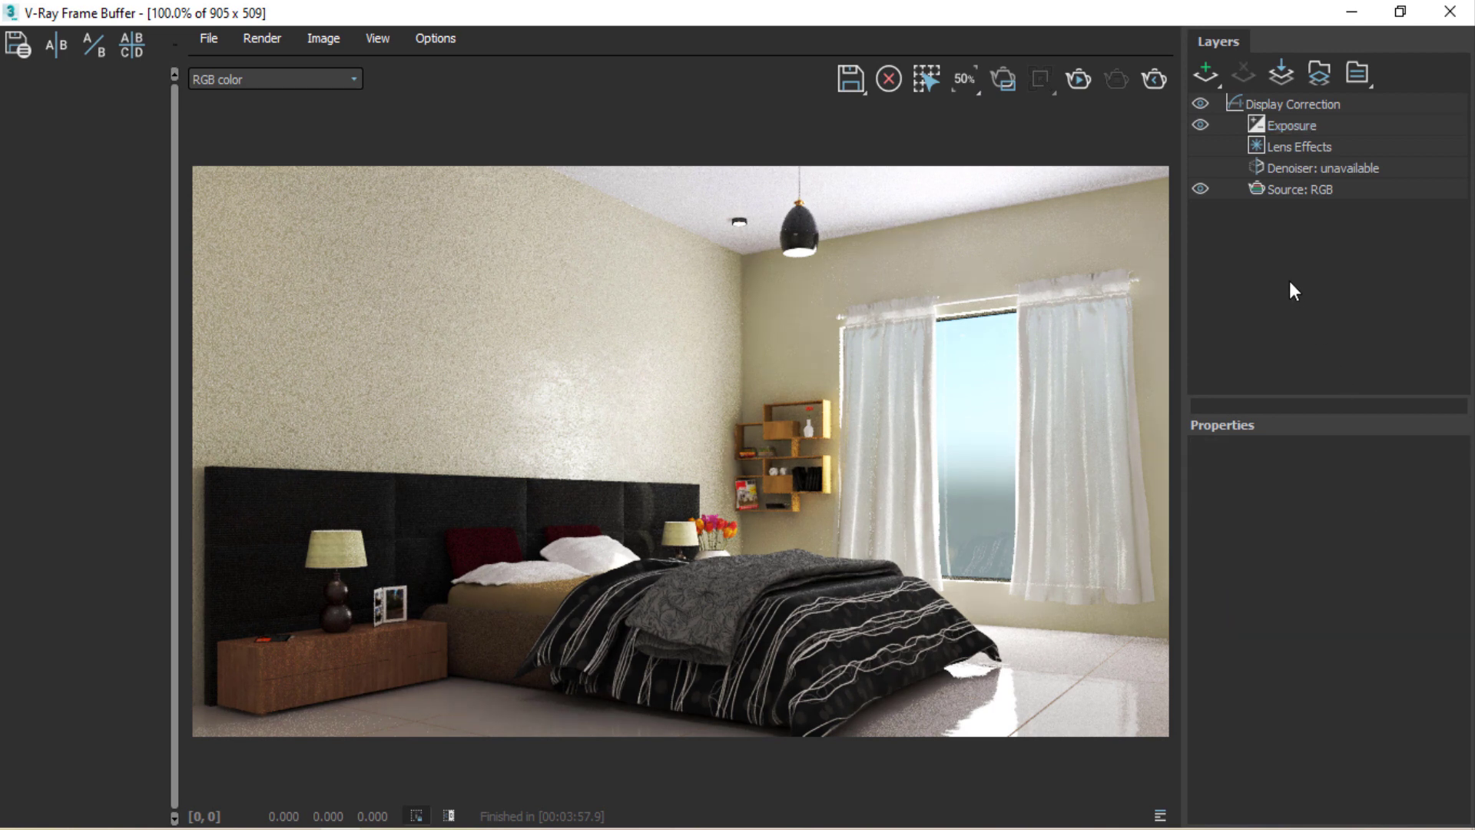
Add a second Exposure layer to the VFB, then delete it.
click(1291, 132)
click(1205, 72)
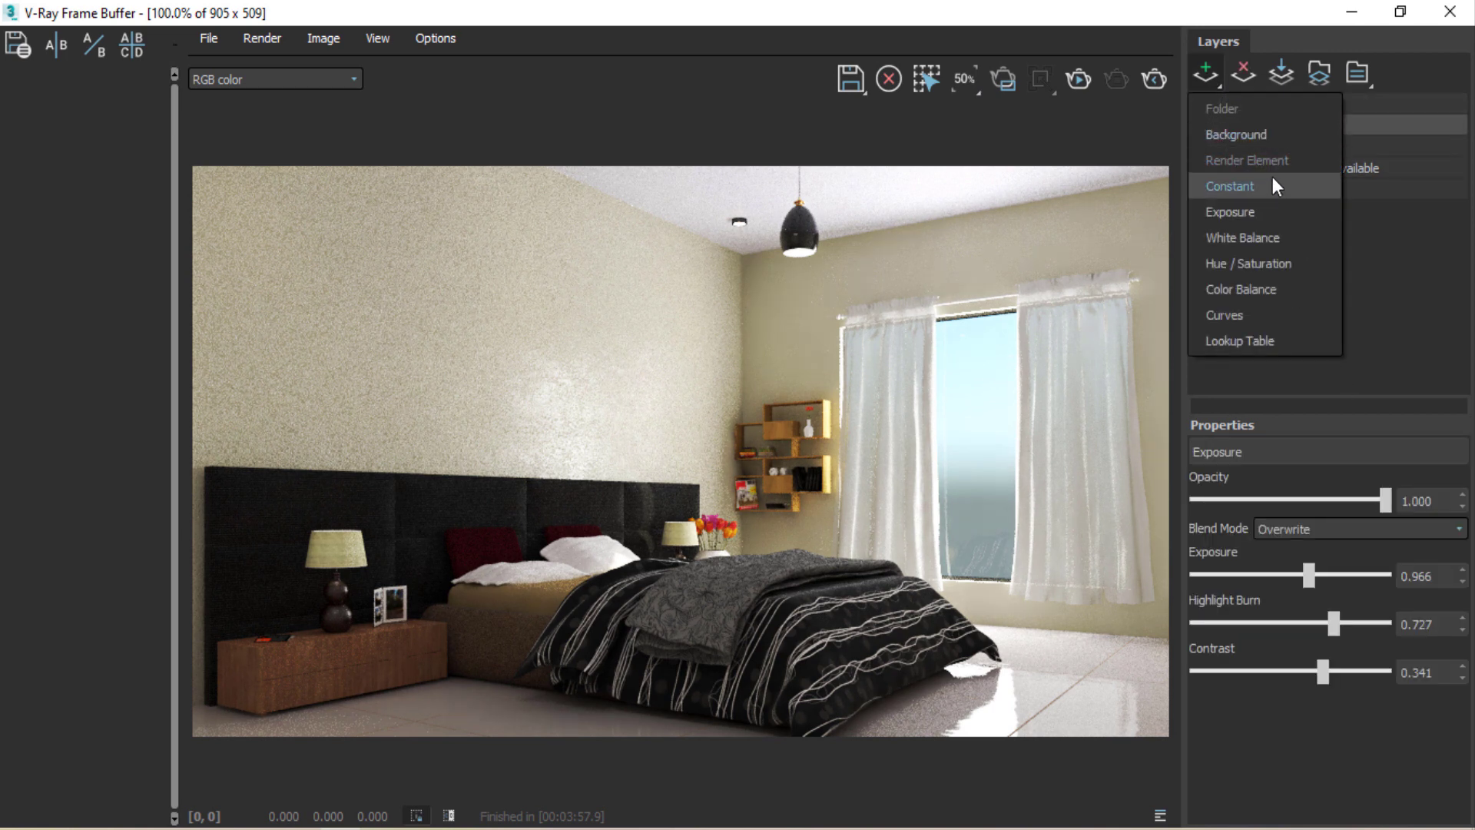
click(1260, 211)
click(1345, 252)
click(1291, 123)
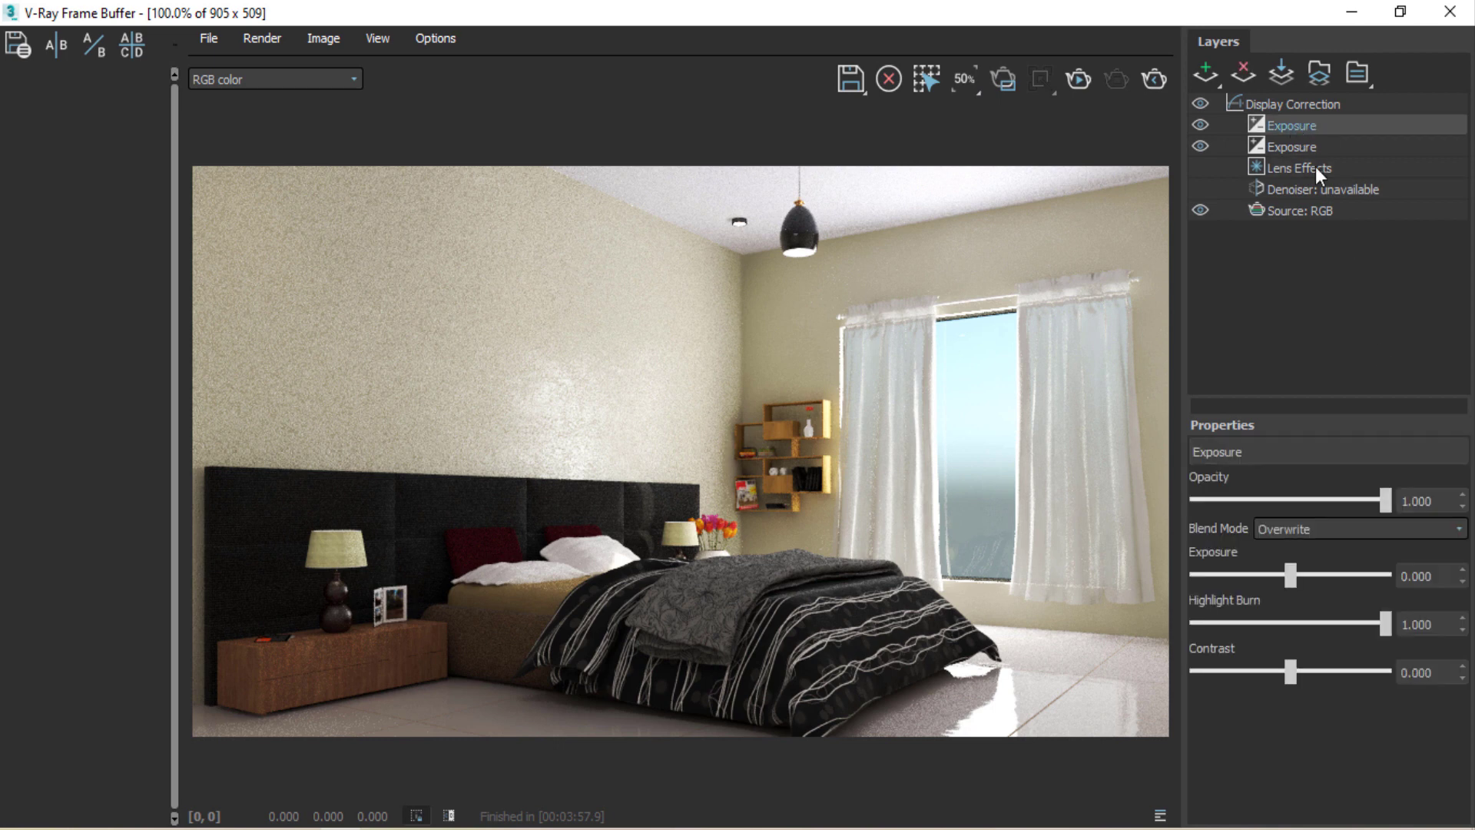
click(1245, 74)
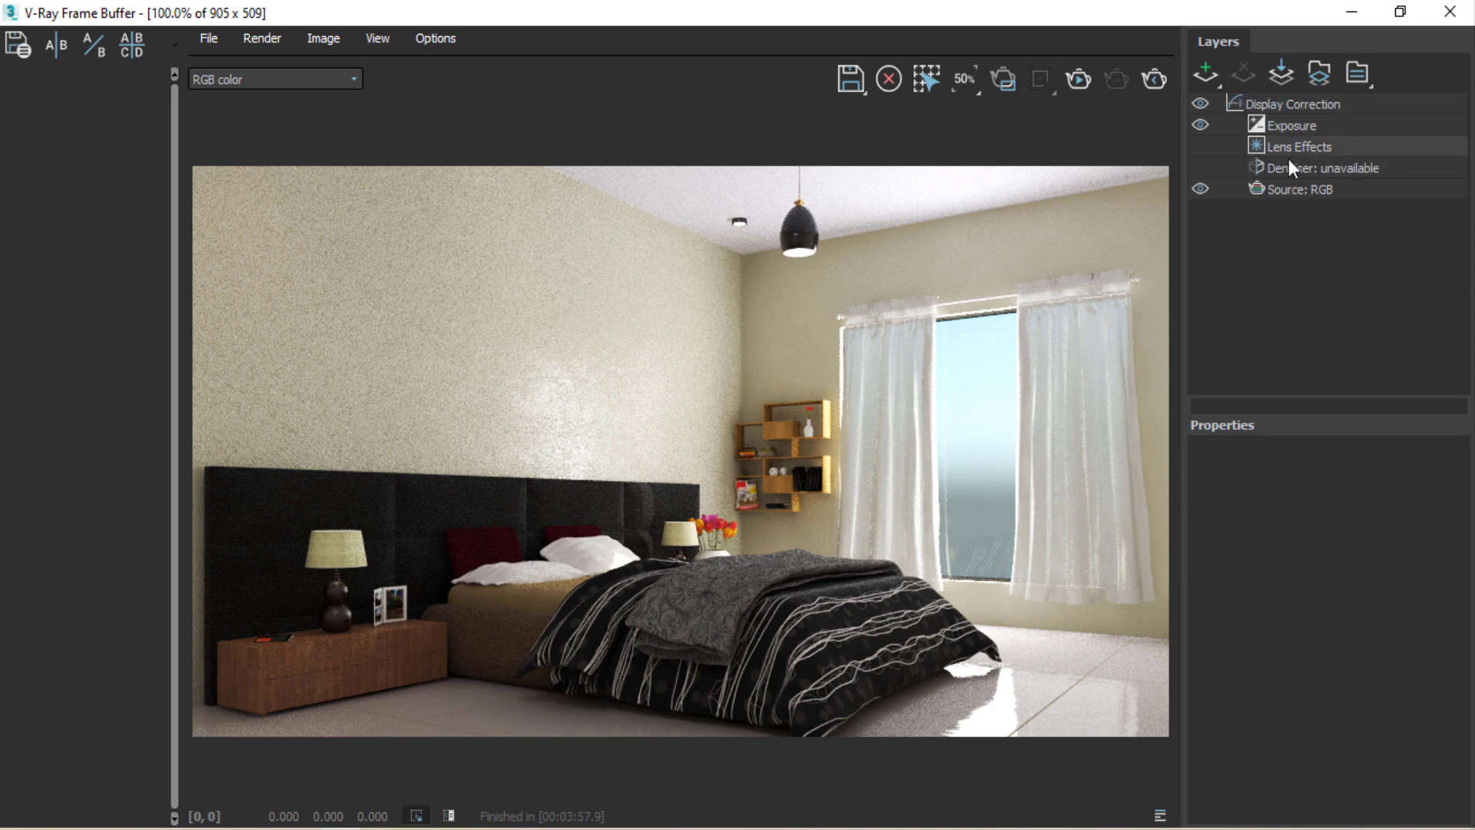
Add a White Balance layer at opacity 0.267, then delete it again.
click(1206, 72)
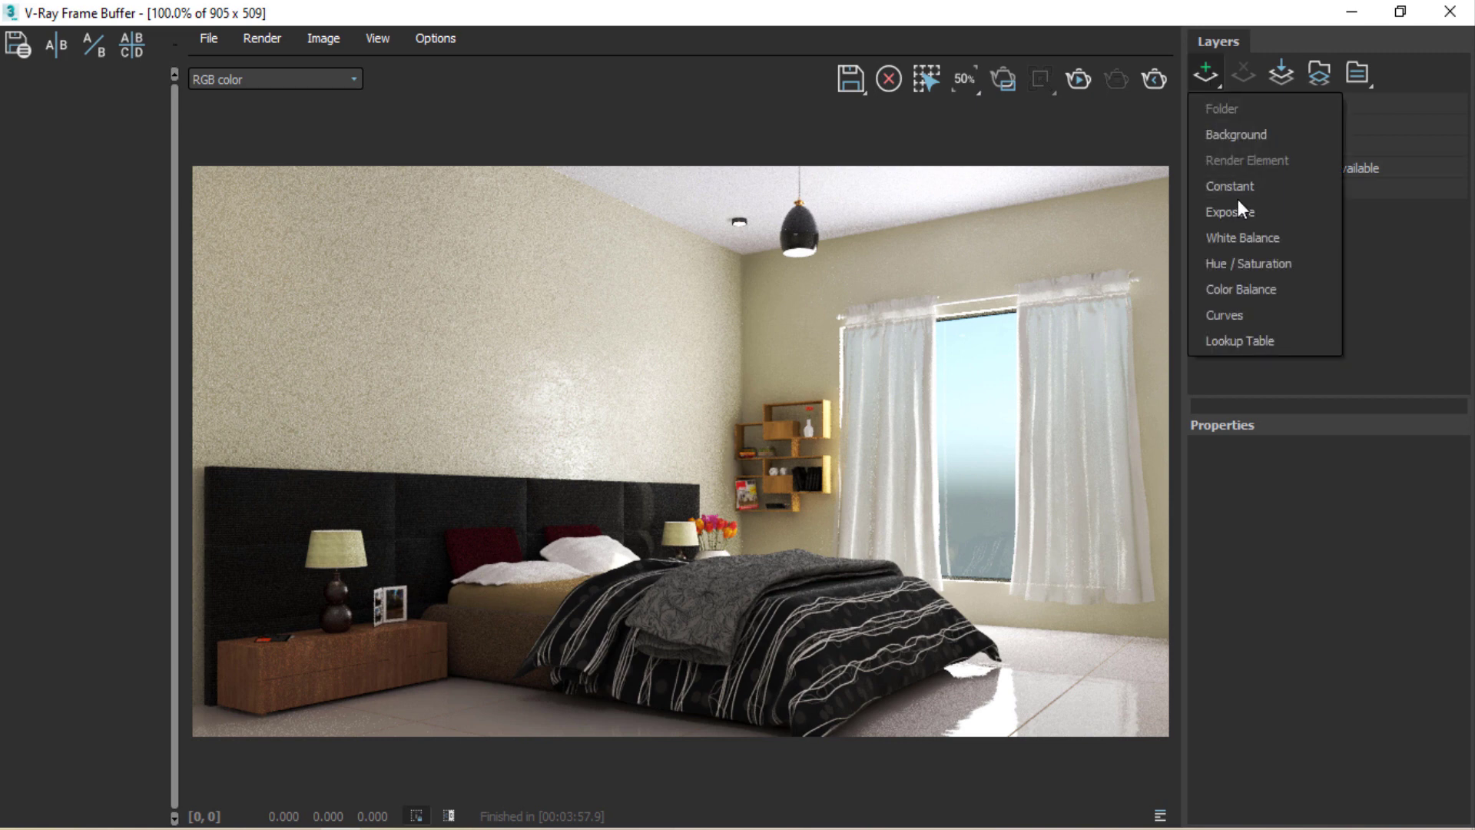
click(1278, 243)
mouse_move(1383, 501)
mouse_down()
mouse_move(1235, 508)
mouse_move(1293, 510)
mouse_up()
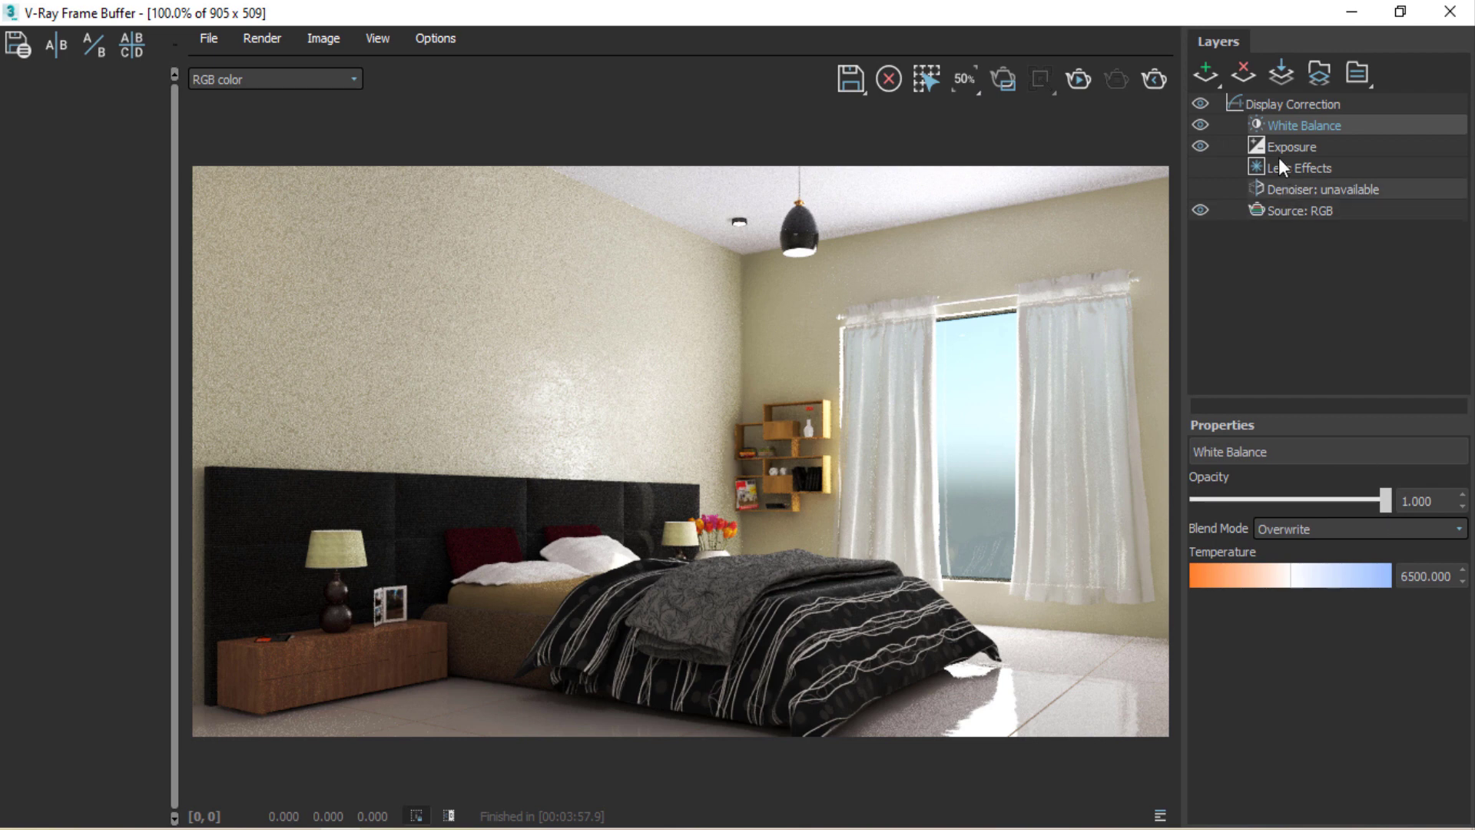
click(1249, 73)
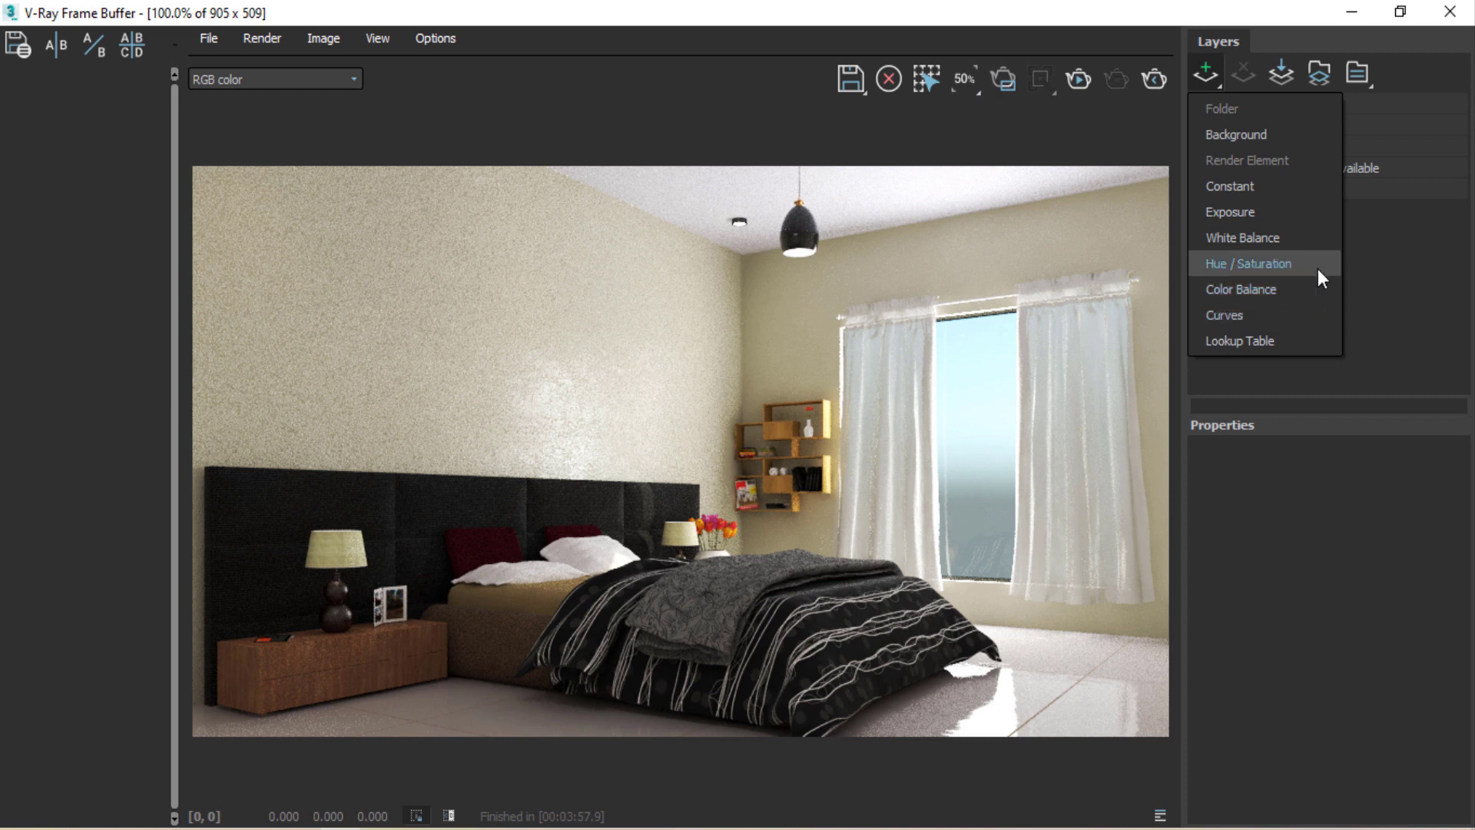
click(1422, 270)
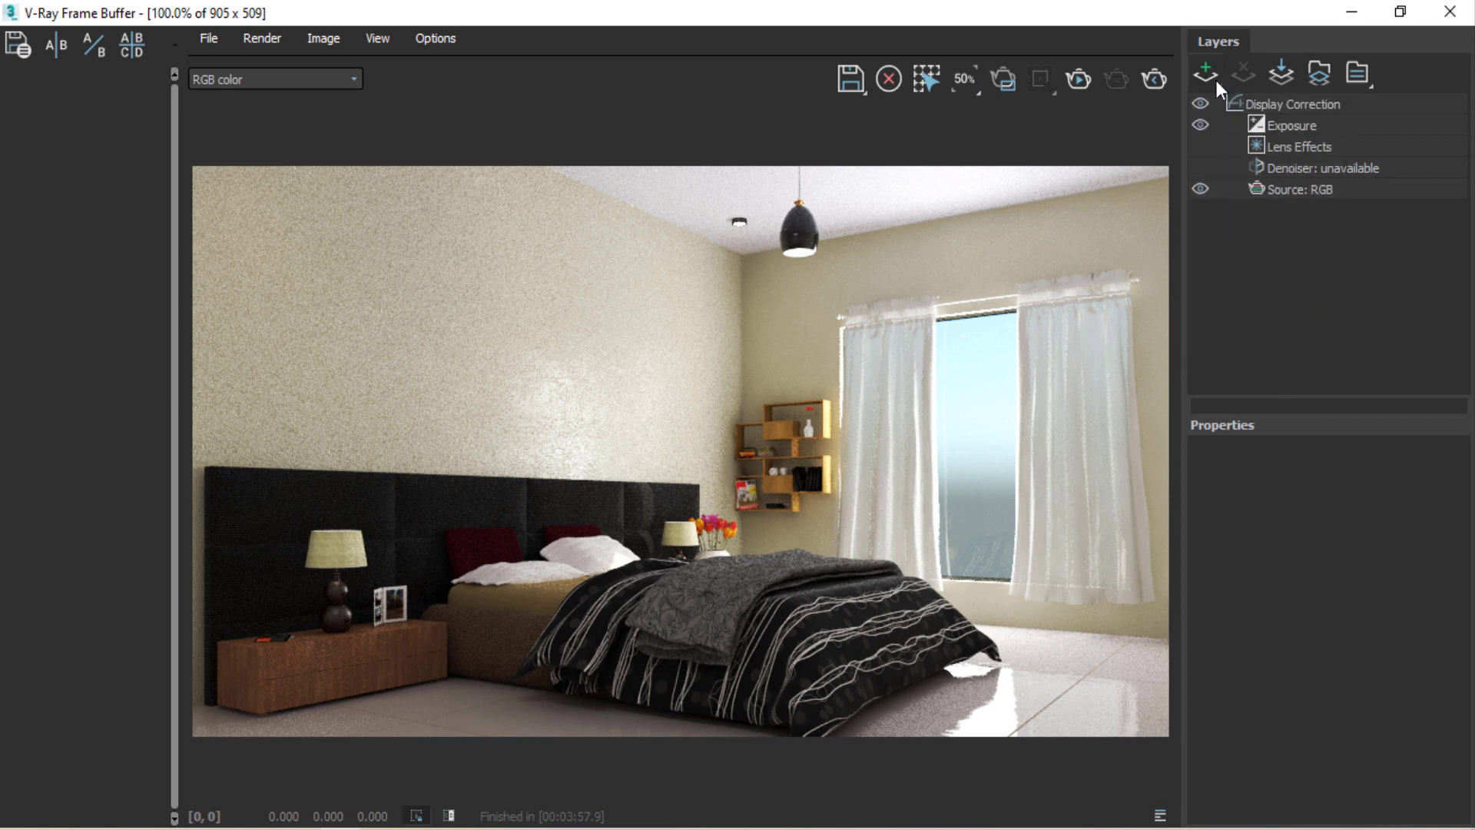
Browse the correction layer types without adding any.
click(1212, 77)
click(1430, 298)
click(1214, 74)
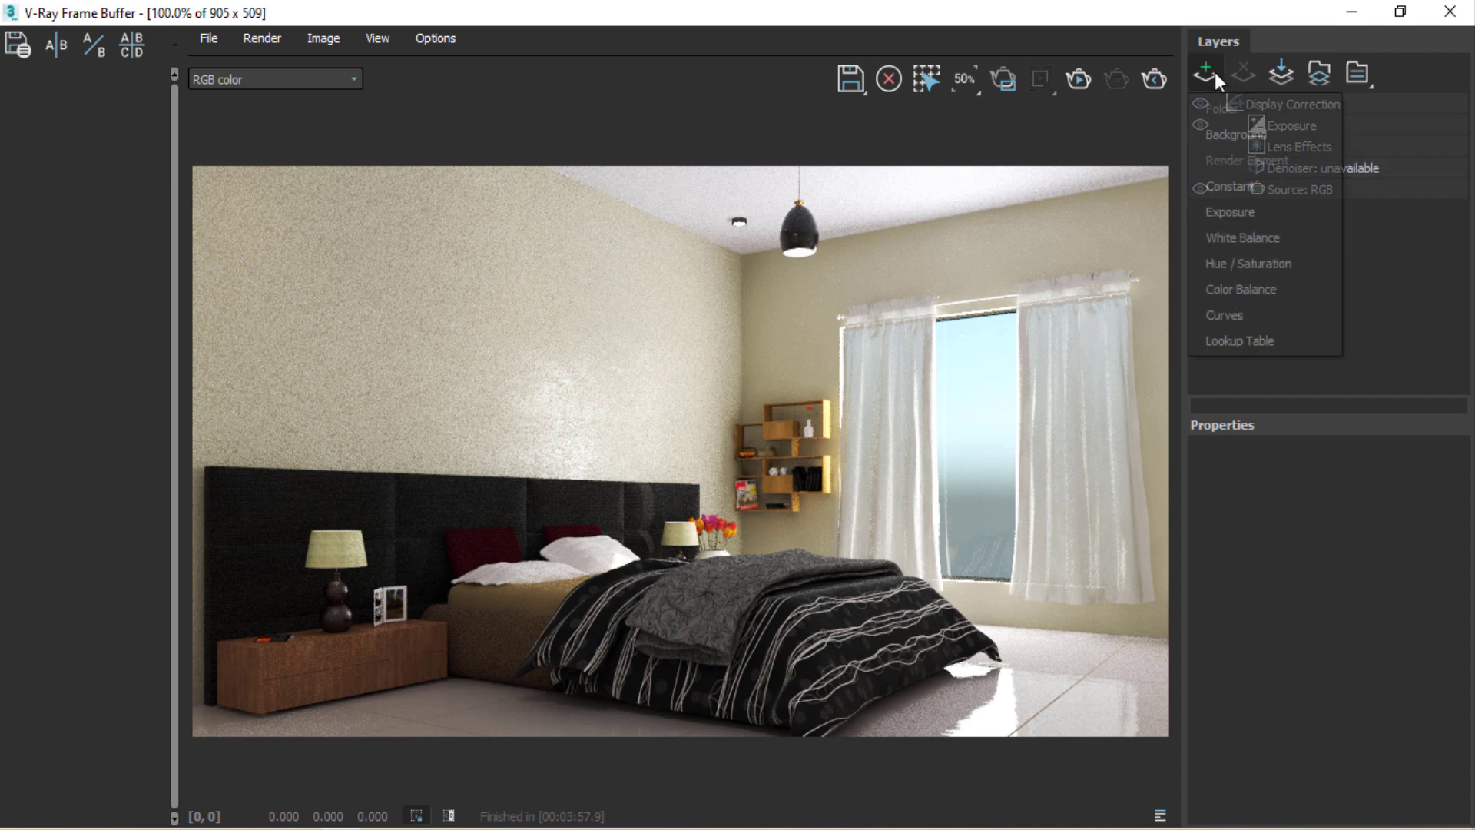
click(1418, 242)
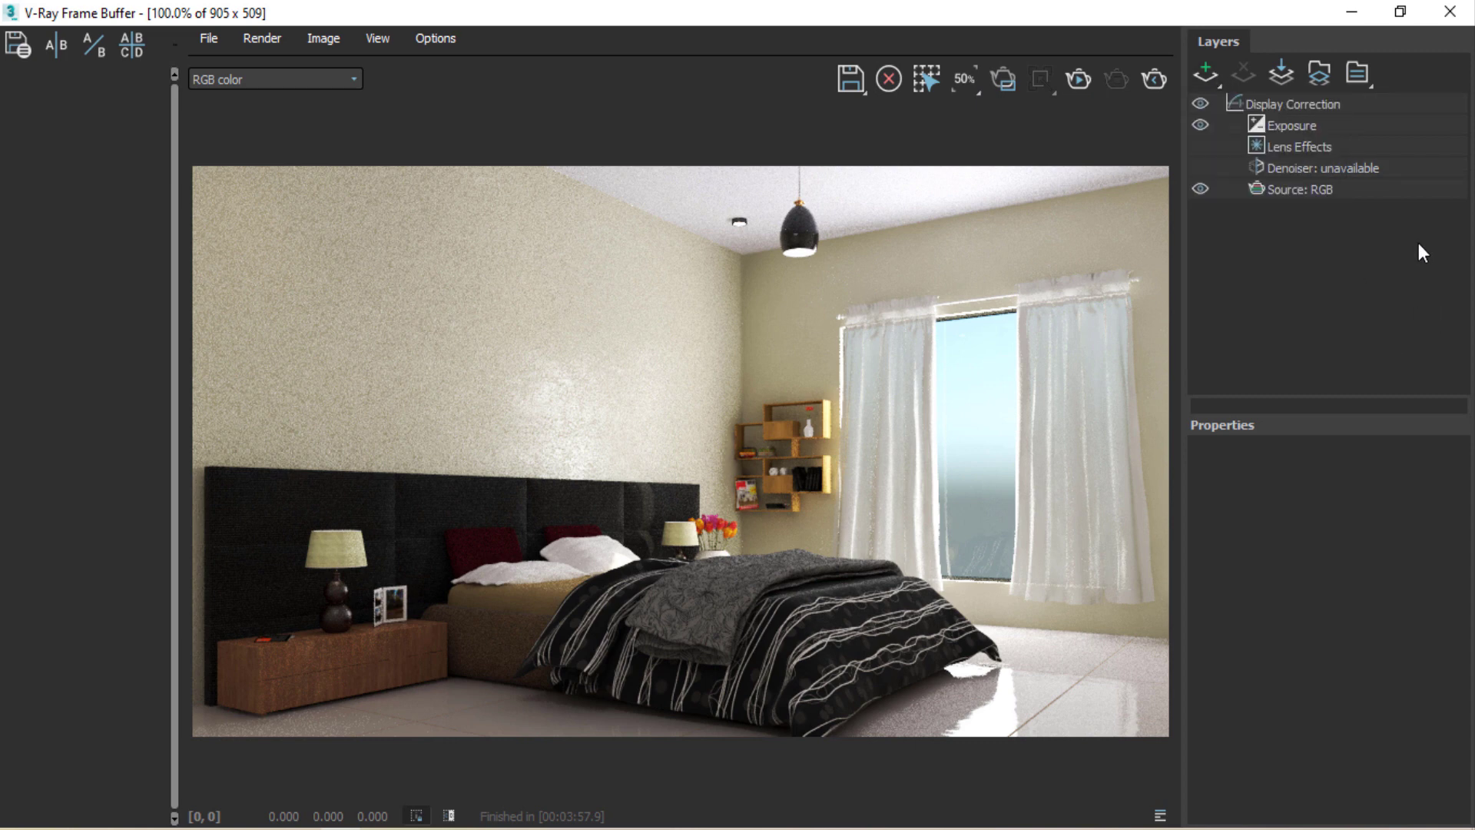
Check Render Setup, then set the maximized VFB's RGB source to LightMix.
click(1284, 189)
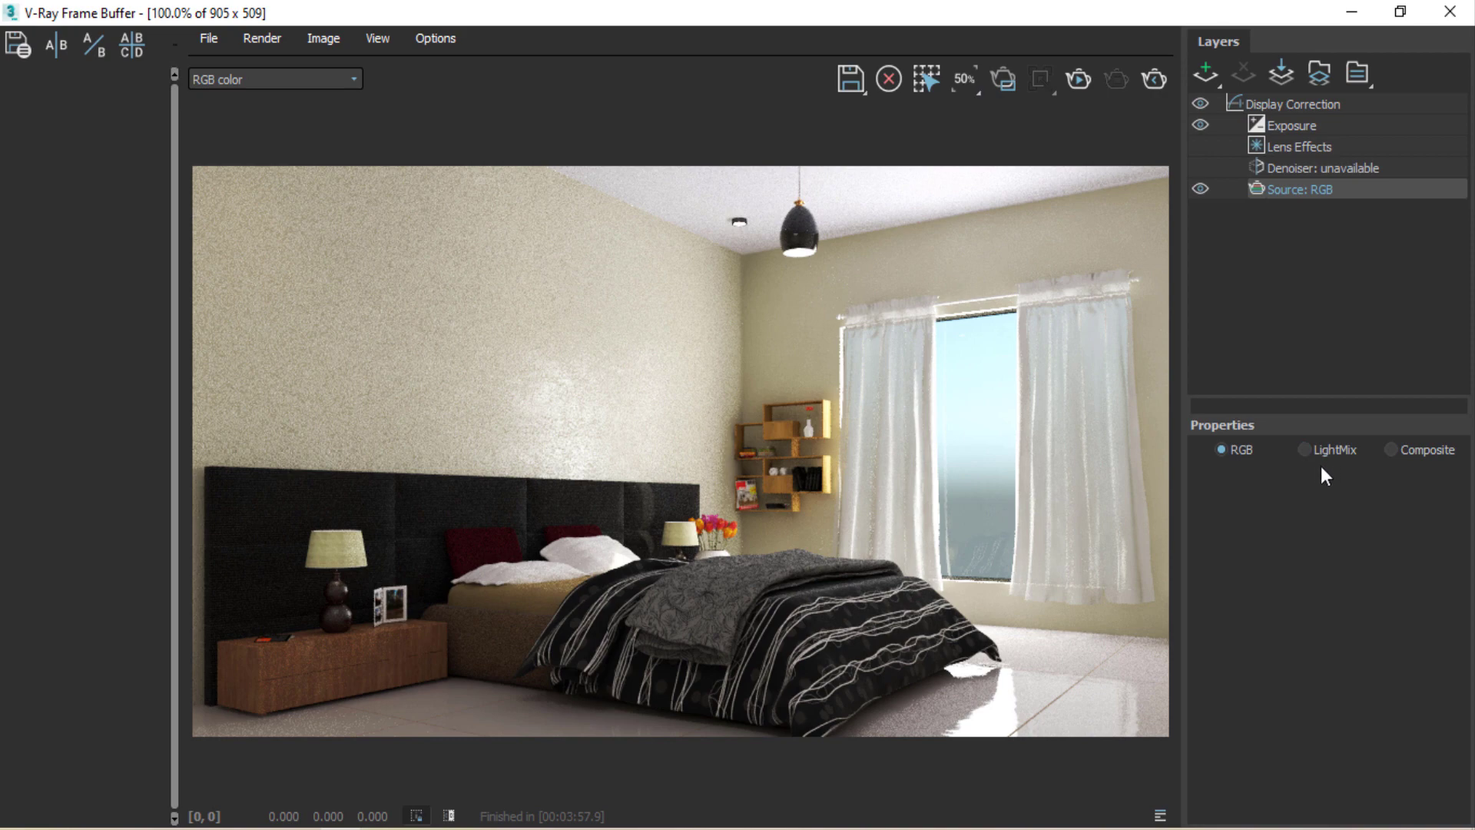
click(1400, 11)
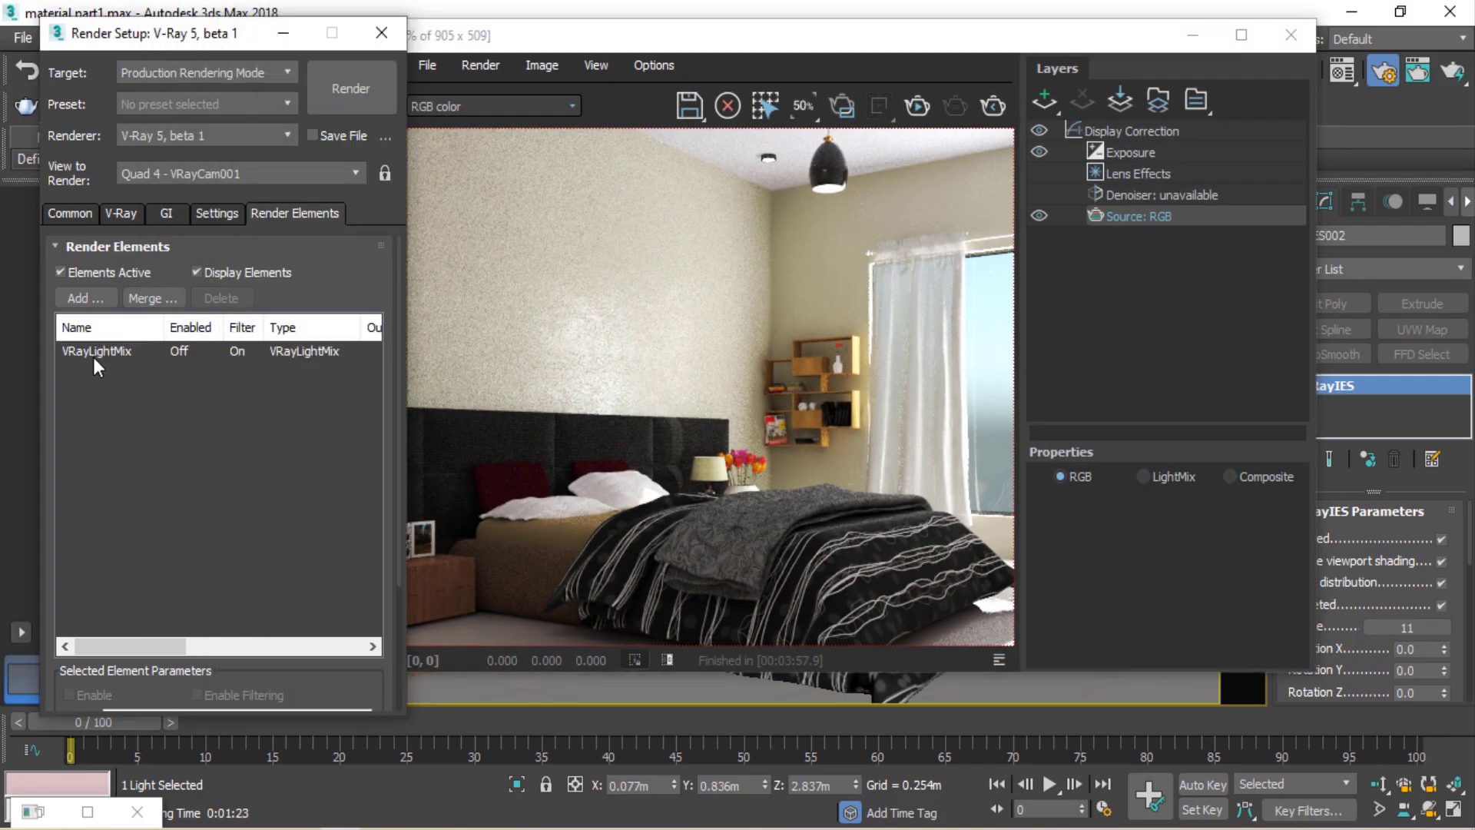
click(1177, 326)
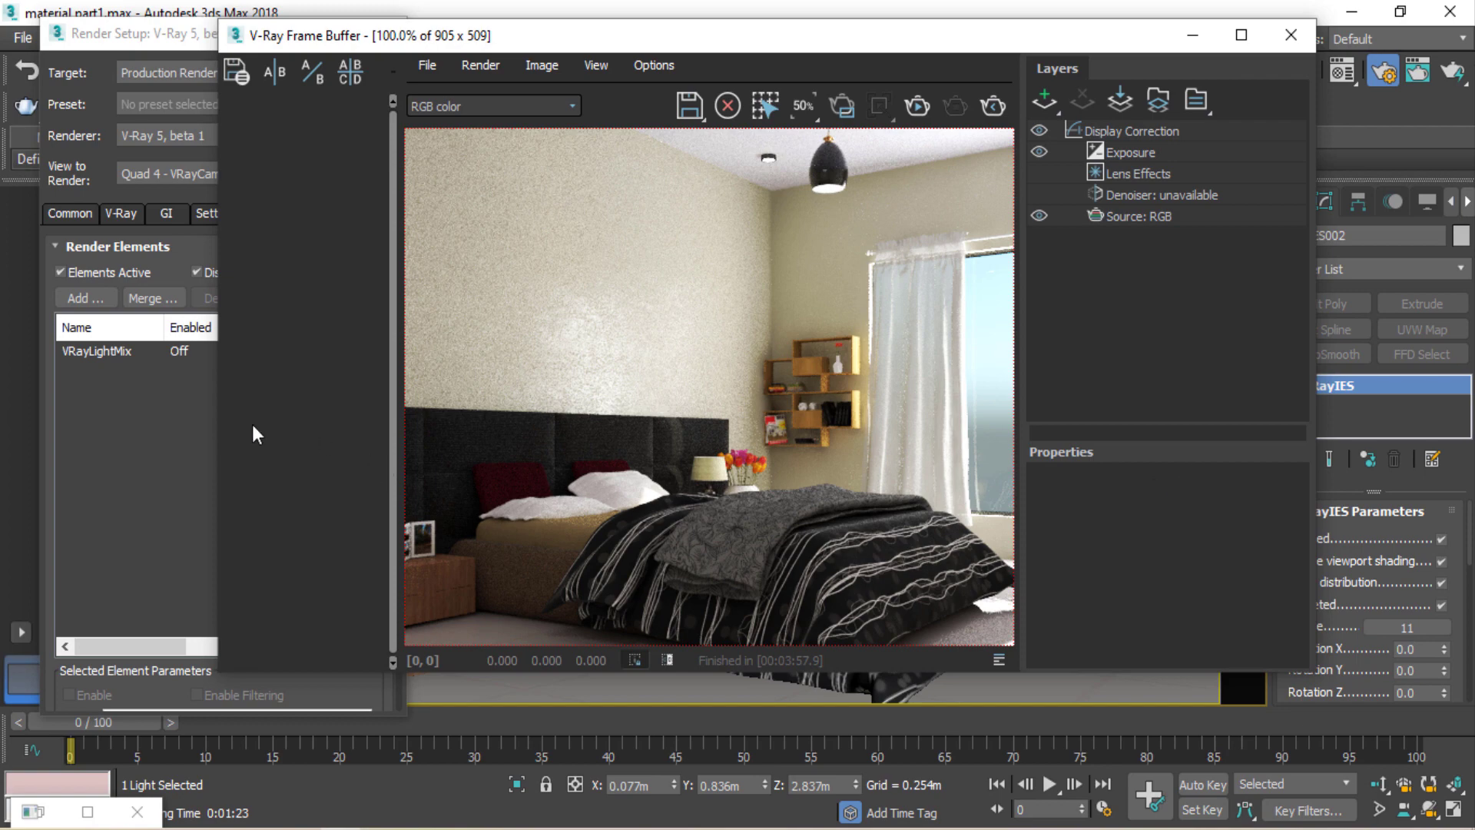
click(1135, 216)
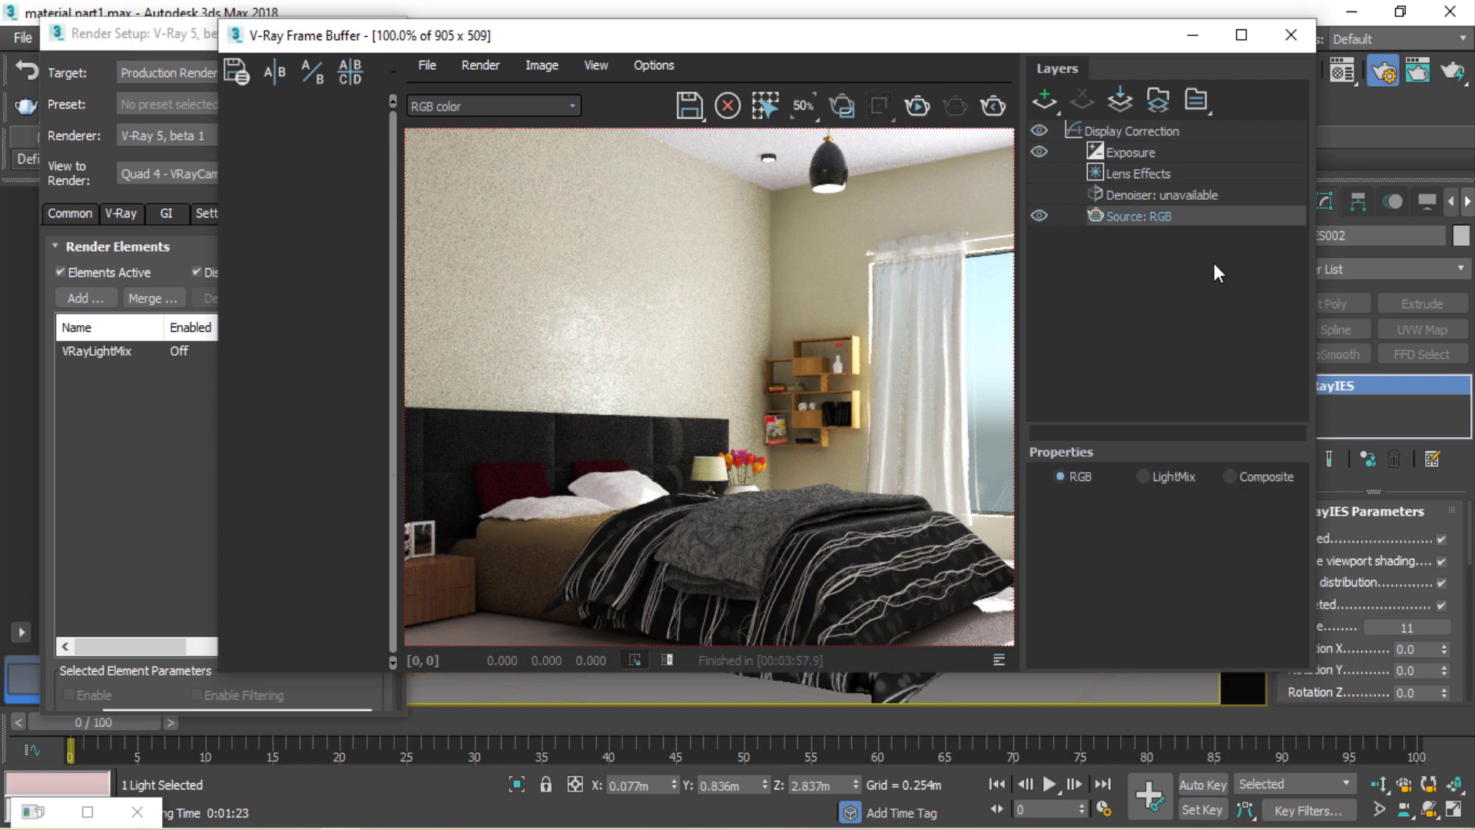
click(1241, 34)
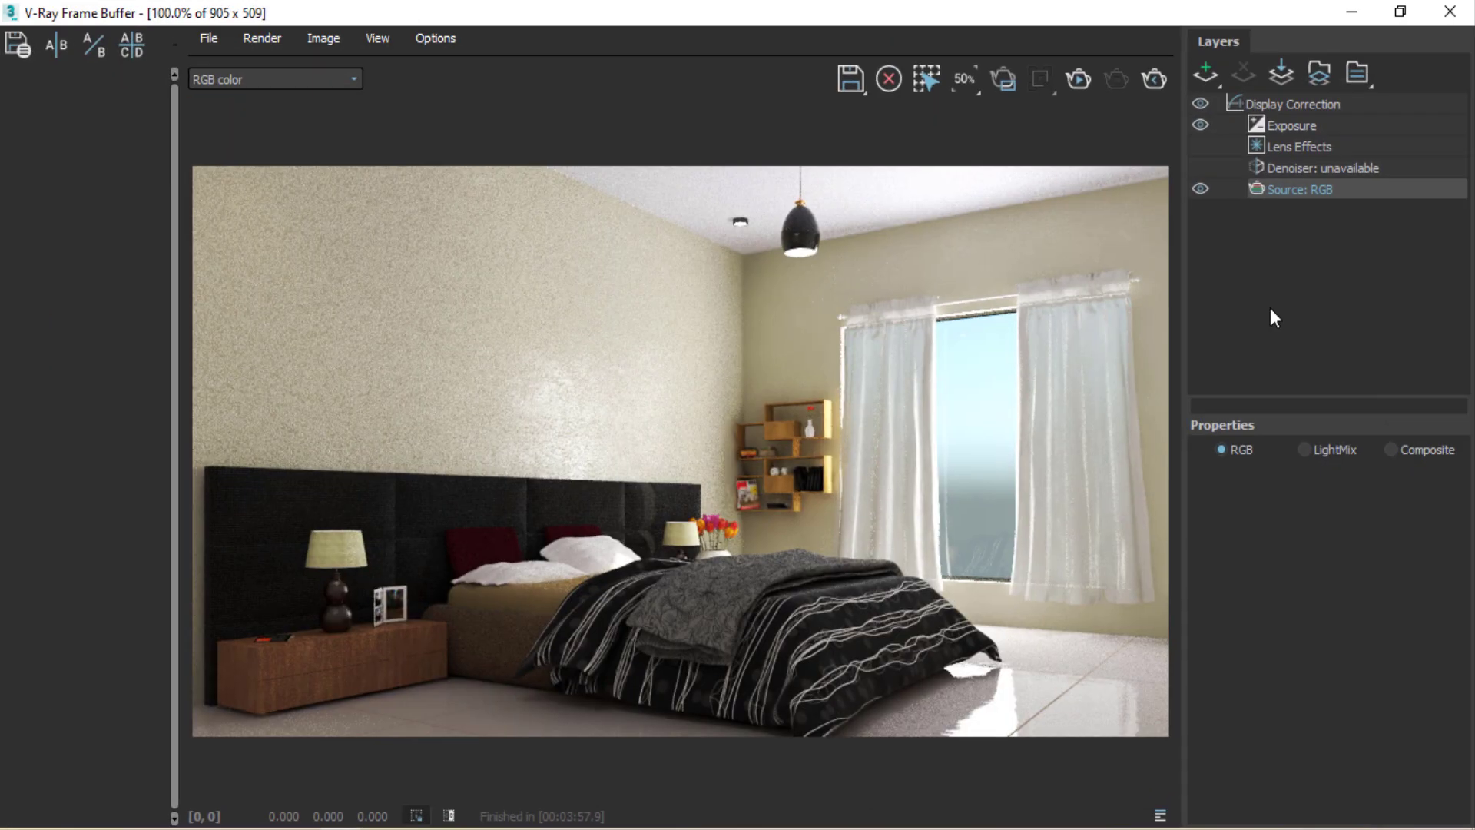
click(1304, 454)
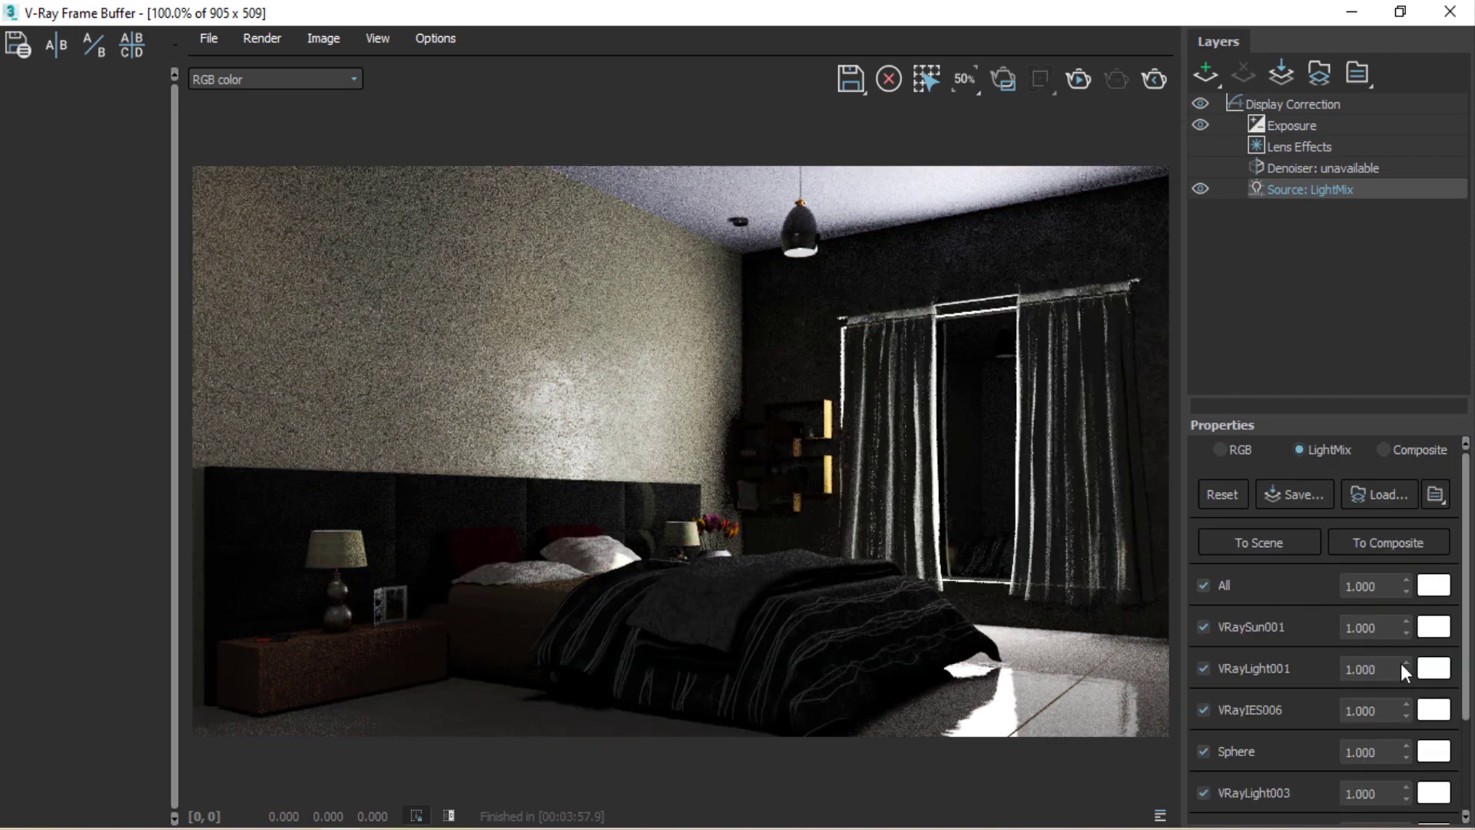
Turn off all LightMix lights, leaving only VRaySun001 and VRayIES006 enabled.
scroll(1293, 639, down, 2)
scroll(1293, 676, up, 2)
click(1204, 586)
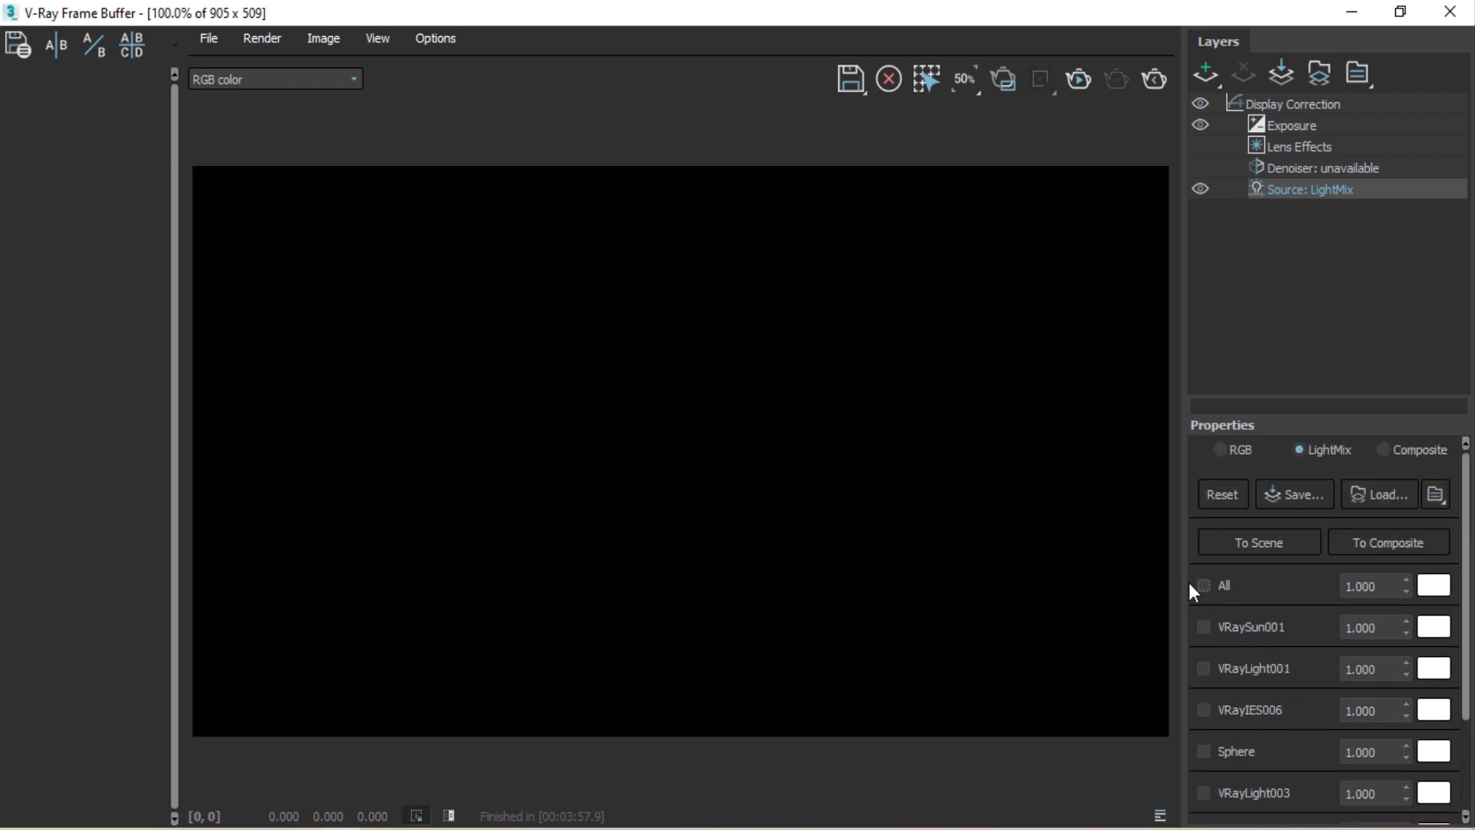
click(1204, 627)
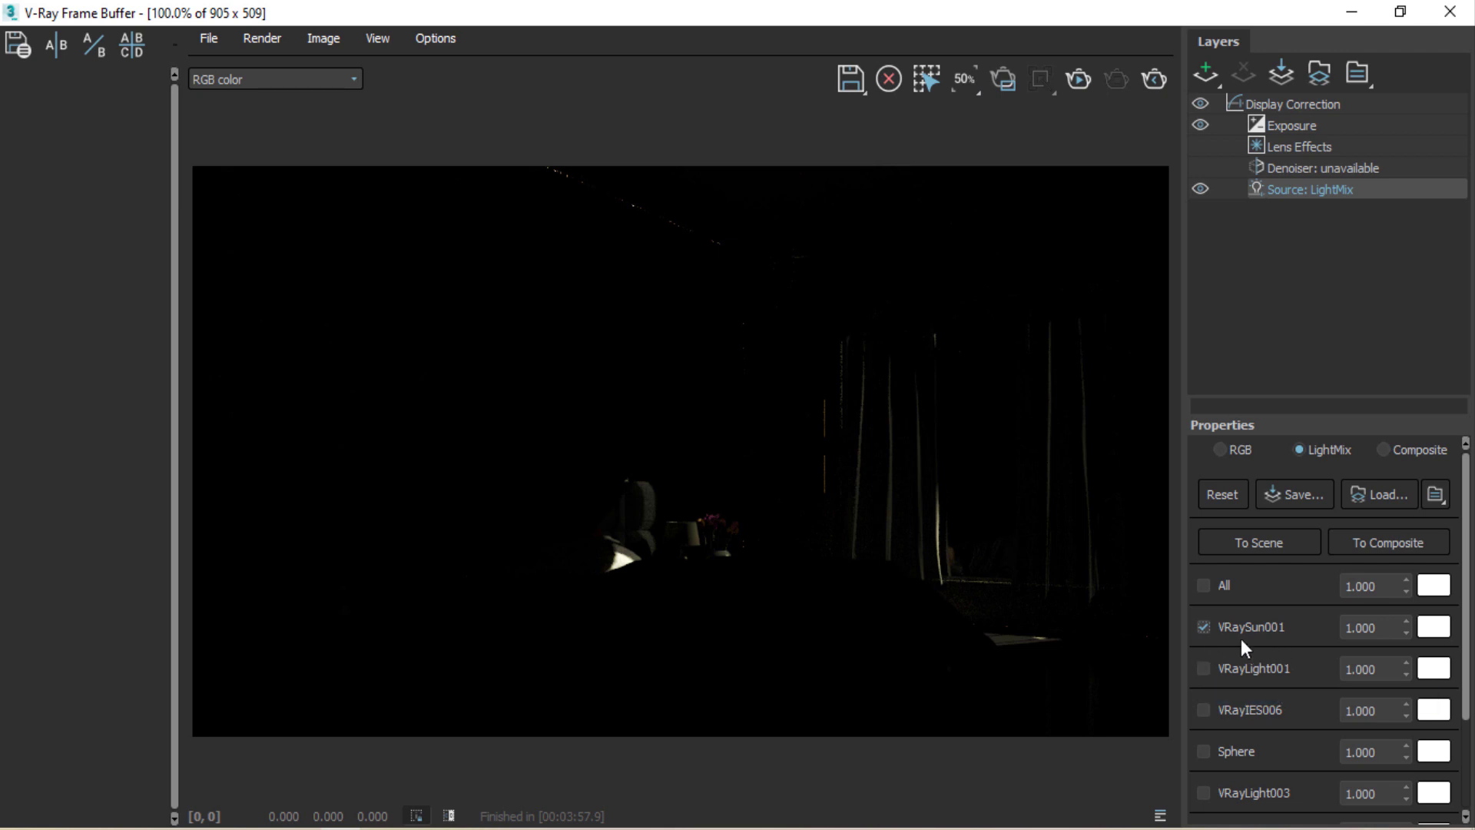
click(1203, 668)
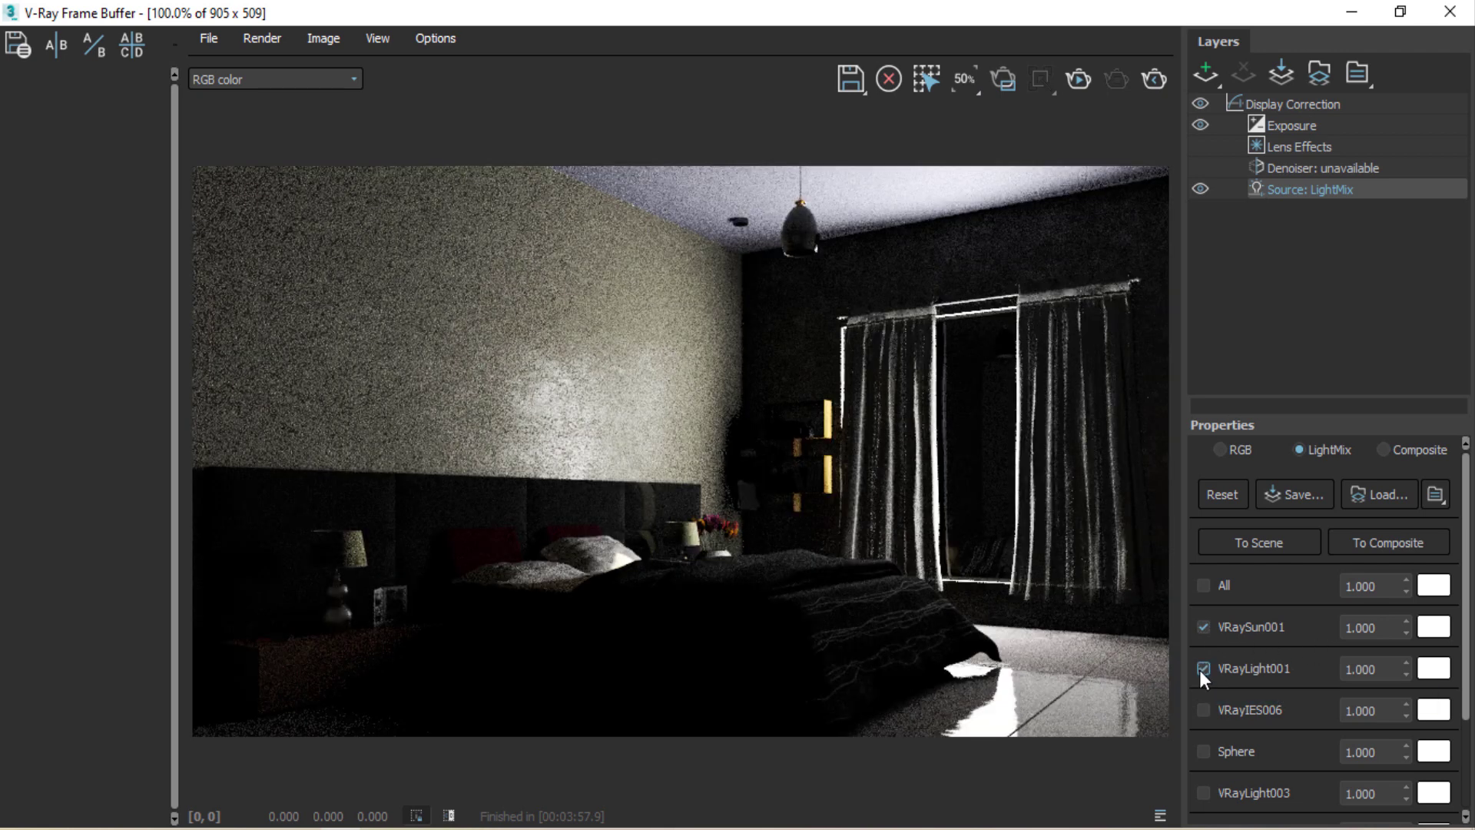
click(1203, 709)
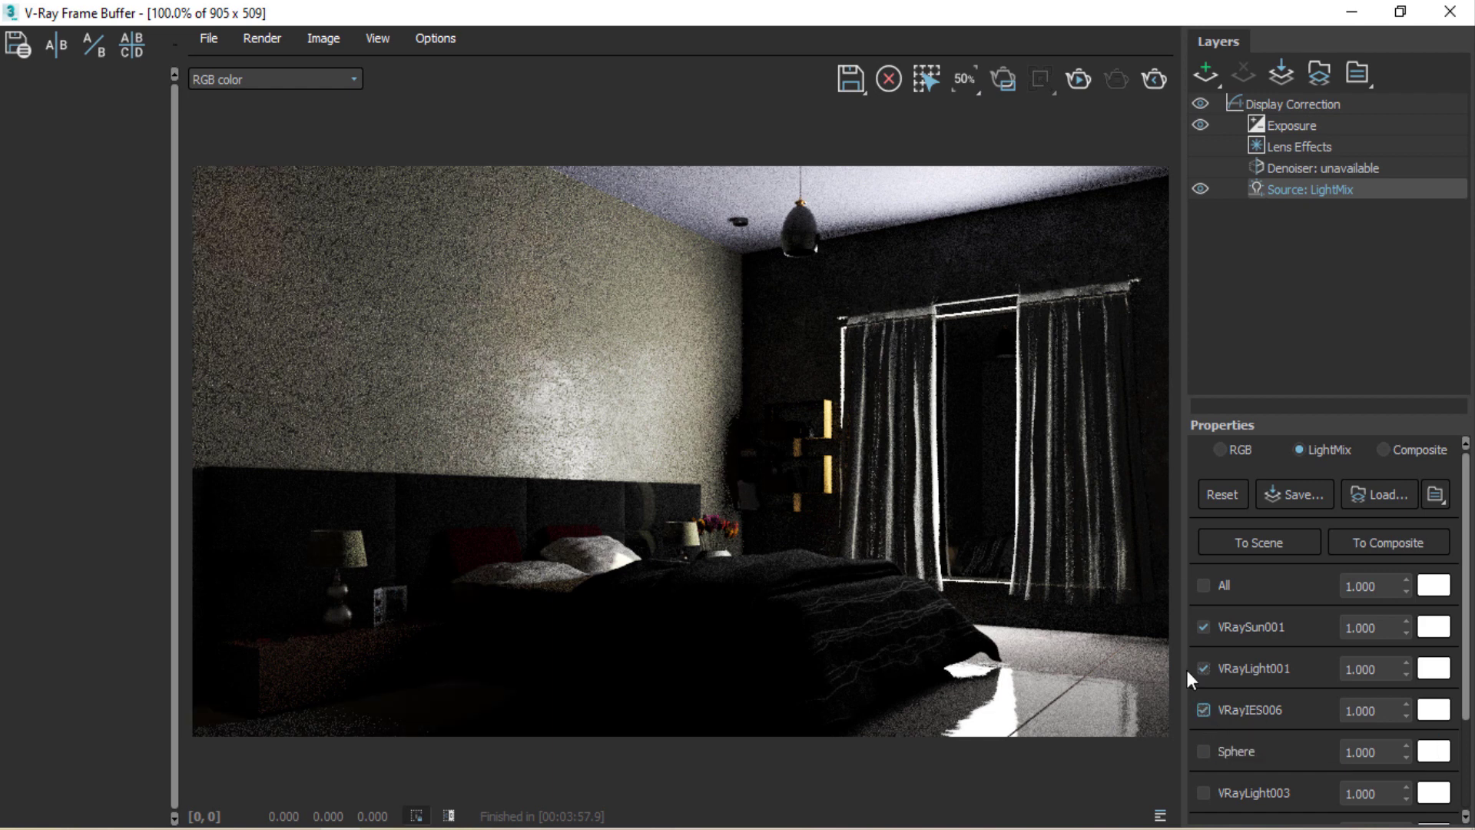
click(1203, 753)
click(1209, 751)
click(1204, 668)
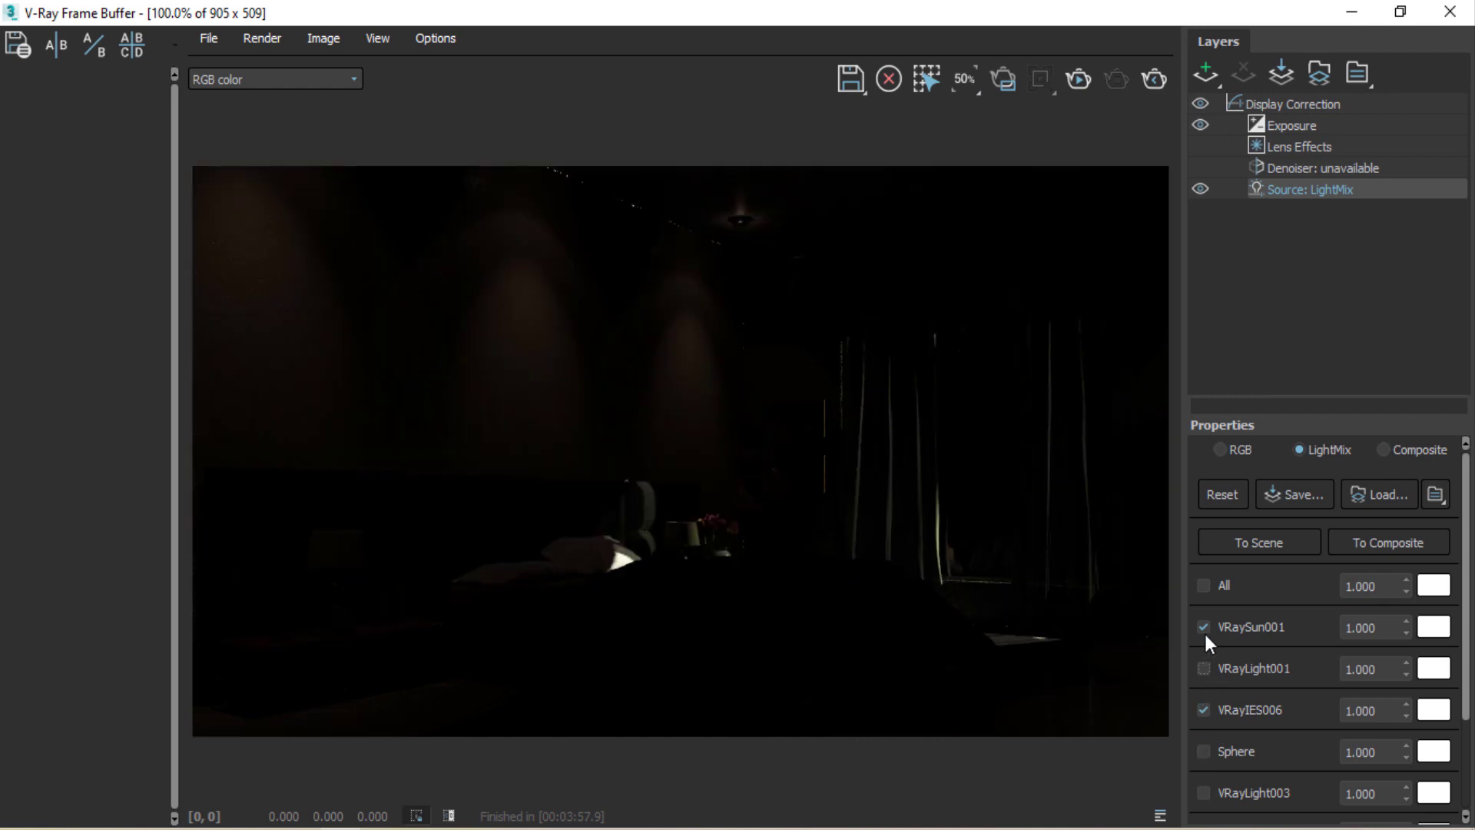
Re-enable VRayLight001 and set VRayIES006's LightMix intensity to 50.
click(1203, 669)
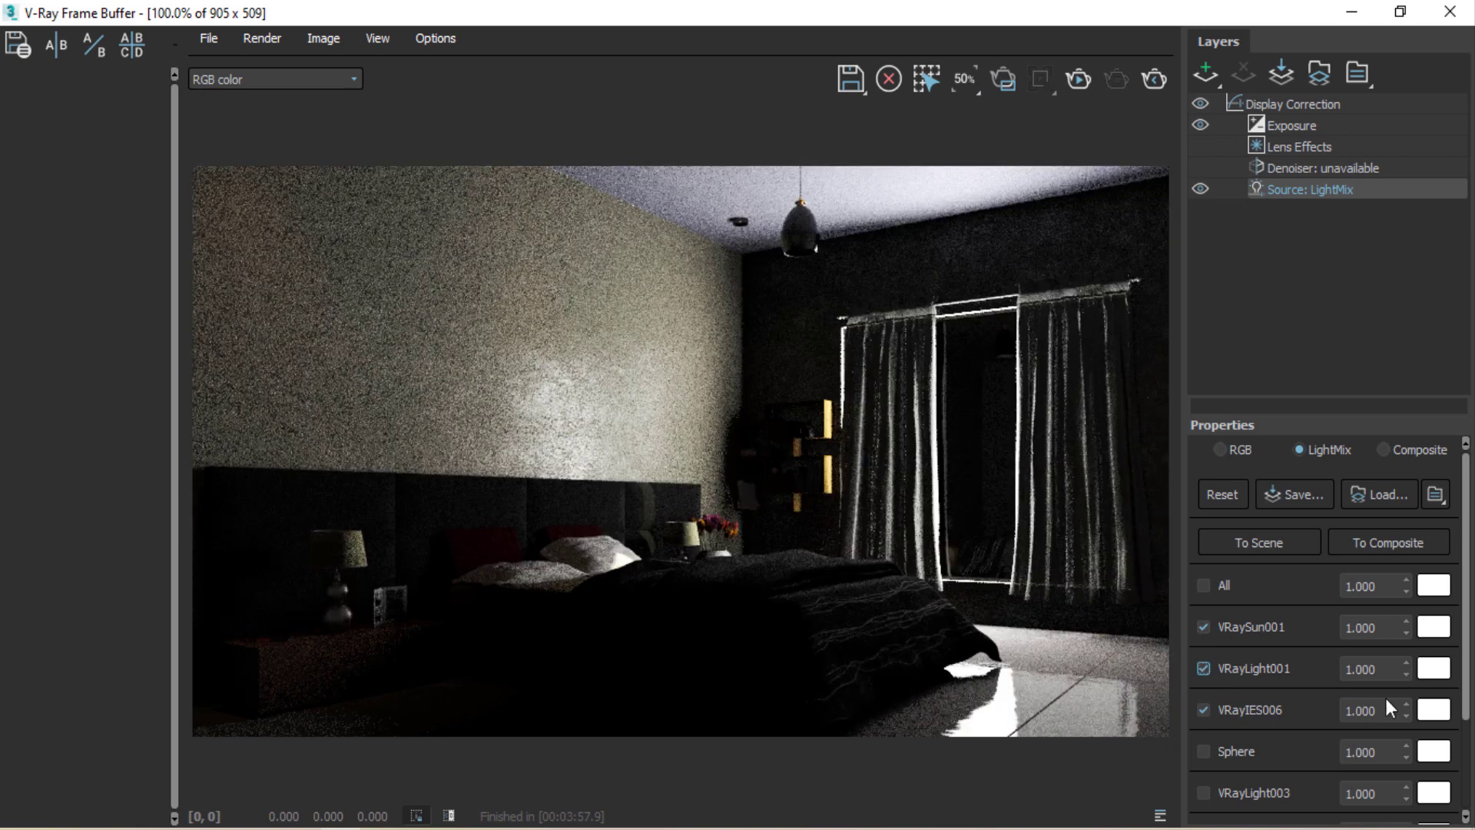
double_click(1360, 709)
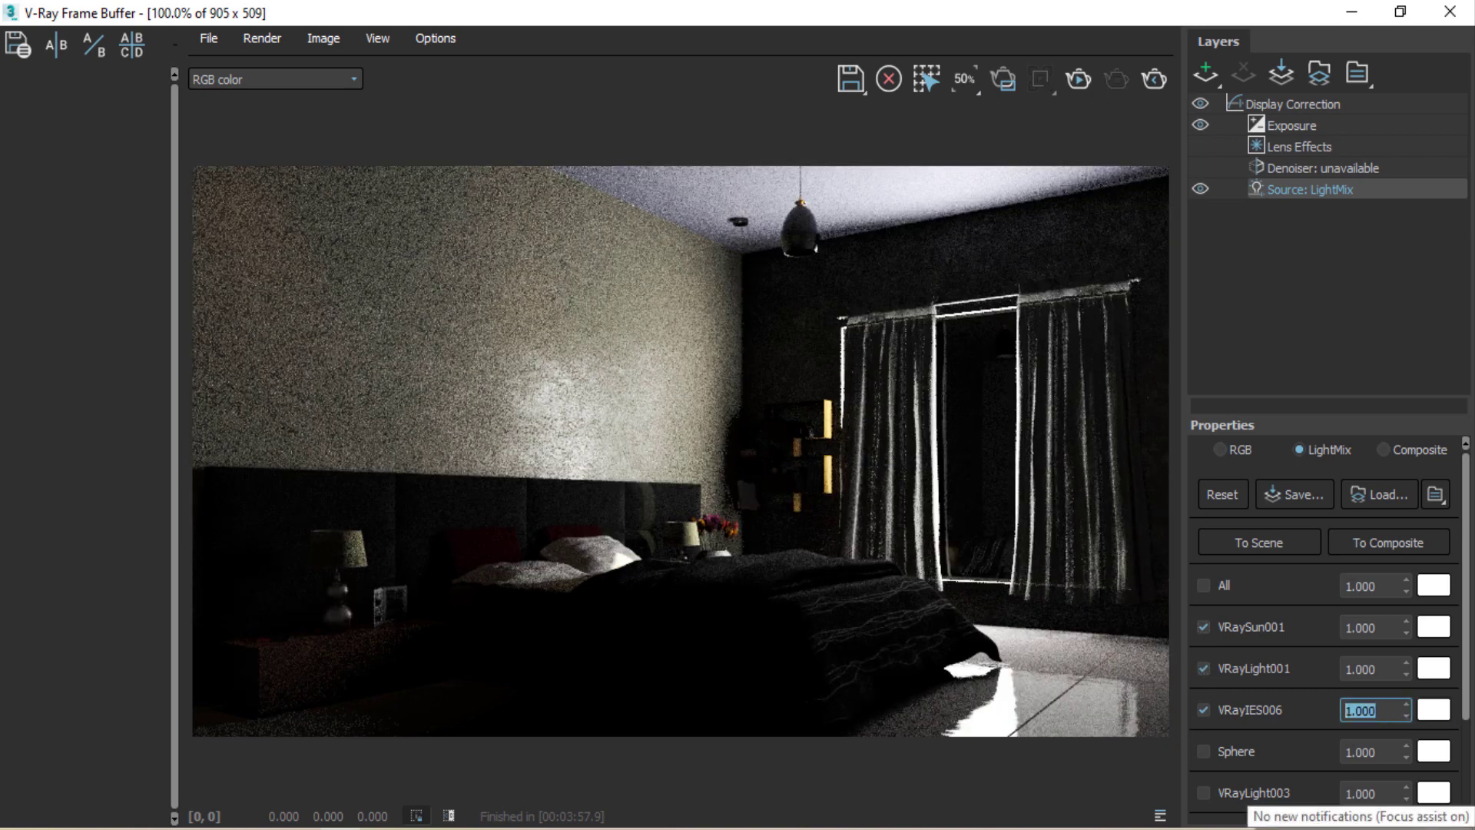
text(50)
key(Return)
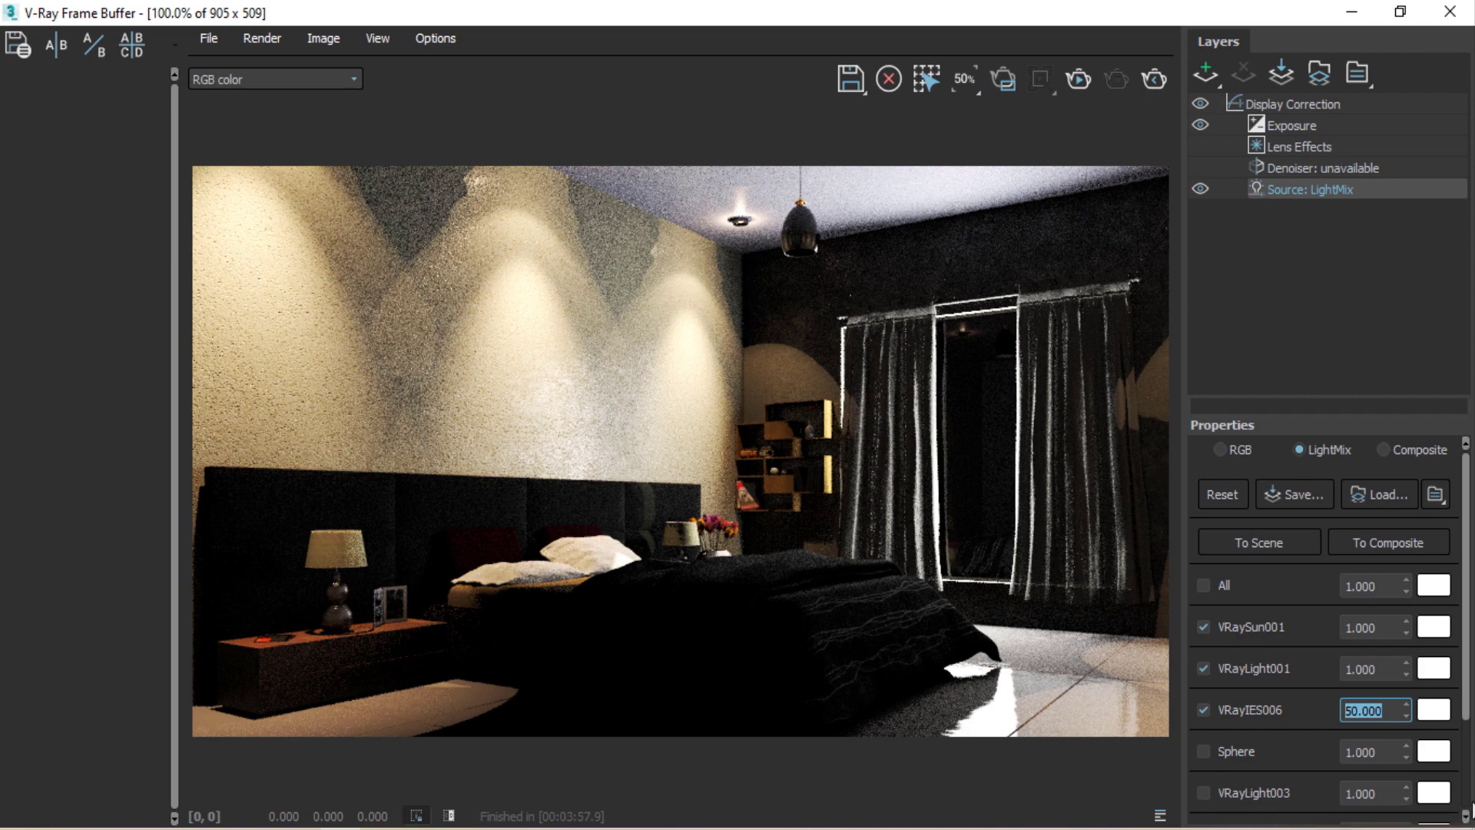
Try tint colours for VRayIES006, then discard them and close the colour picker.
click(1441, 713)
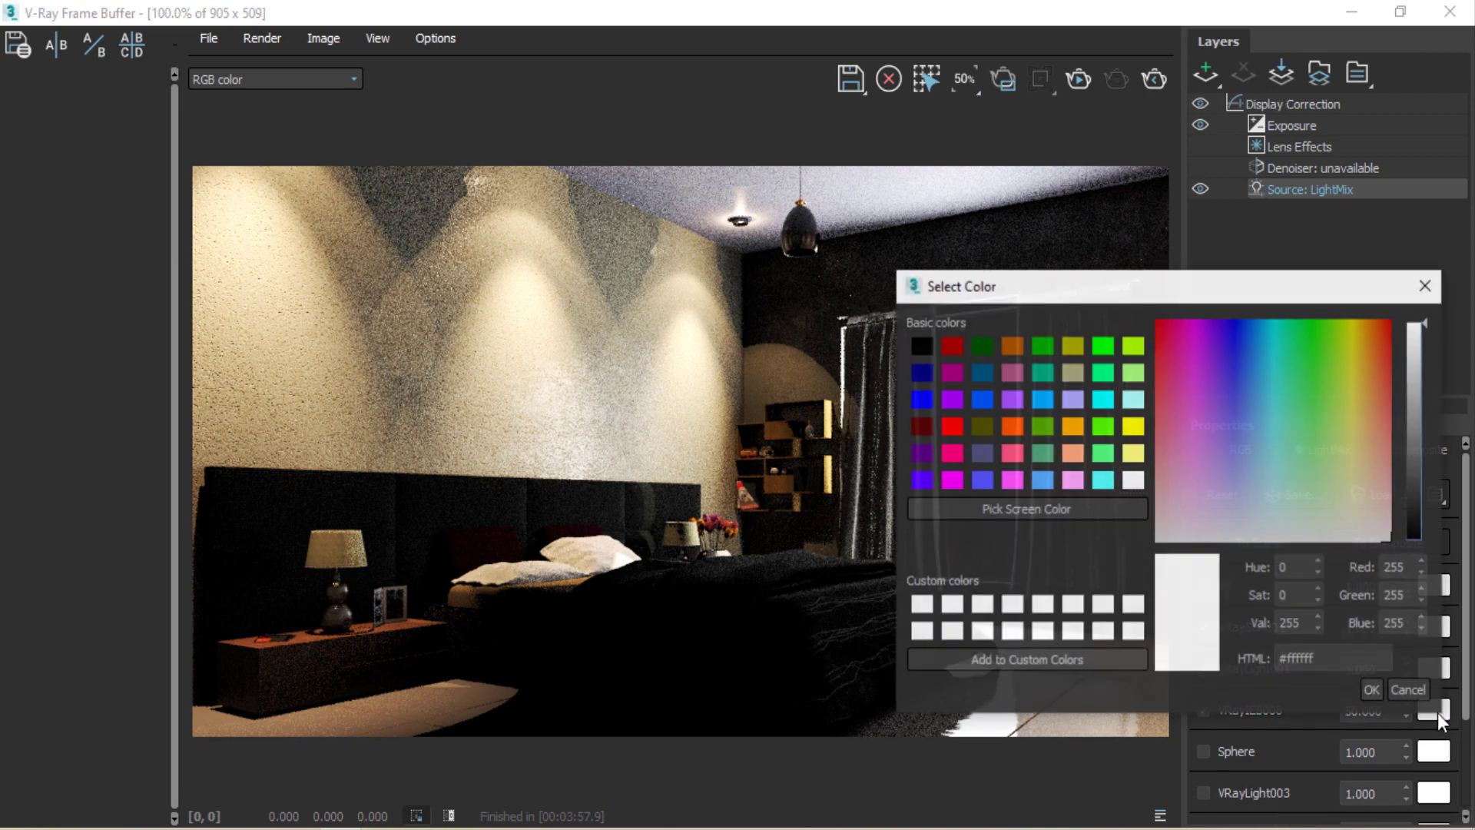
mouse_move(1353, 474)
mouse_down()
mouse_move(1272, 504)
mouse_move(1220, 458)
mouse_move(1196, 475)
mouse_move(1209, 375)
mouse_move(1177, 366)
mouse_move(1162, 321)
mouse_move(1220, 338)
mouse_move(1223, 491)
mouse_move(1299, 458)
mouse_move(1351, 500)
mouse_move(1367, 486)
mouse_move(1350, 456)
mouse_move(1340, 483)
mouse_up()
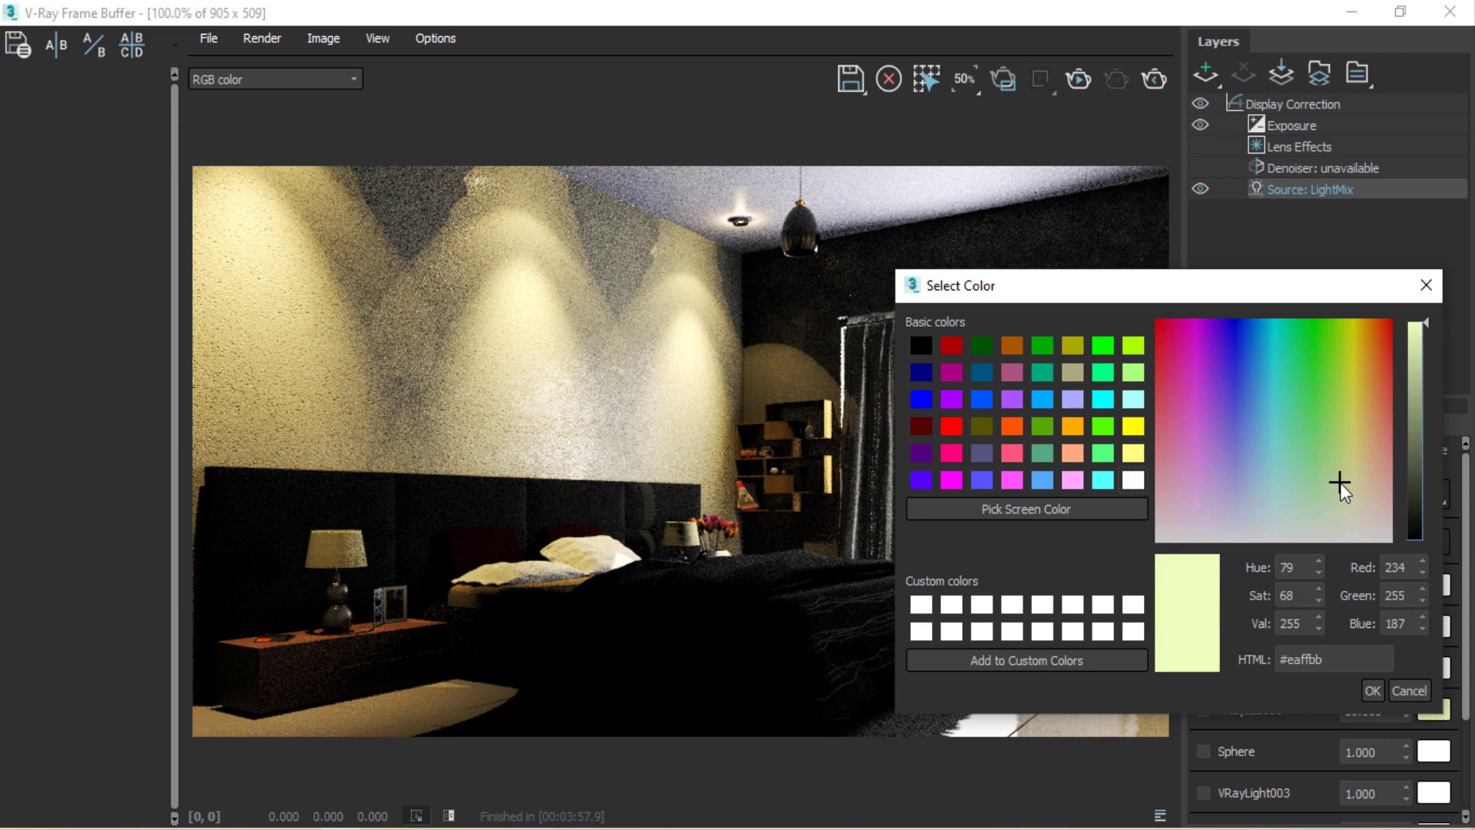
click(1423, 283)
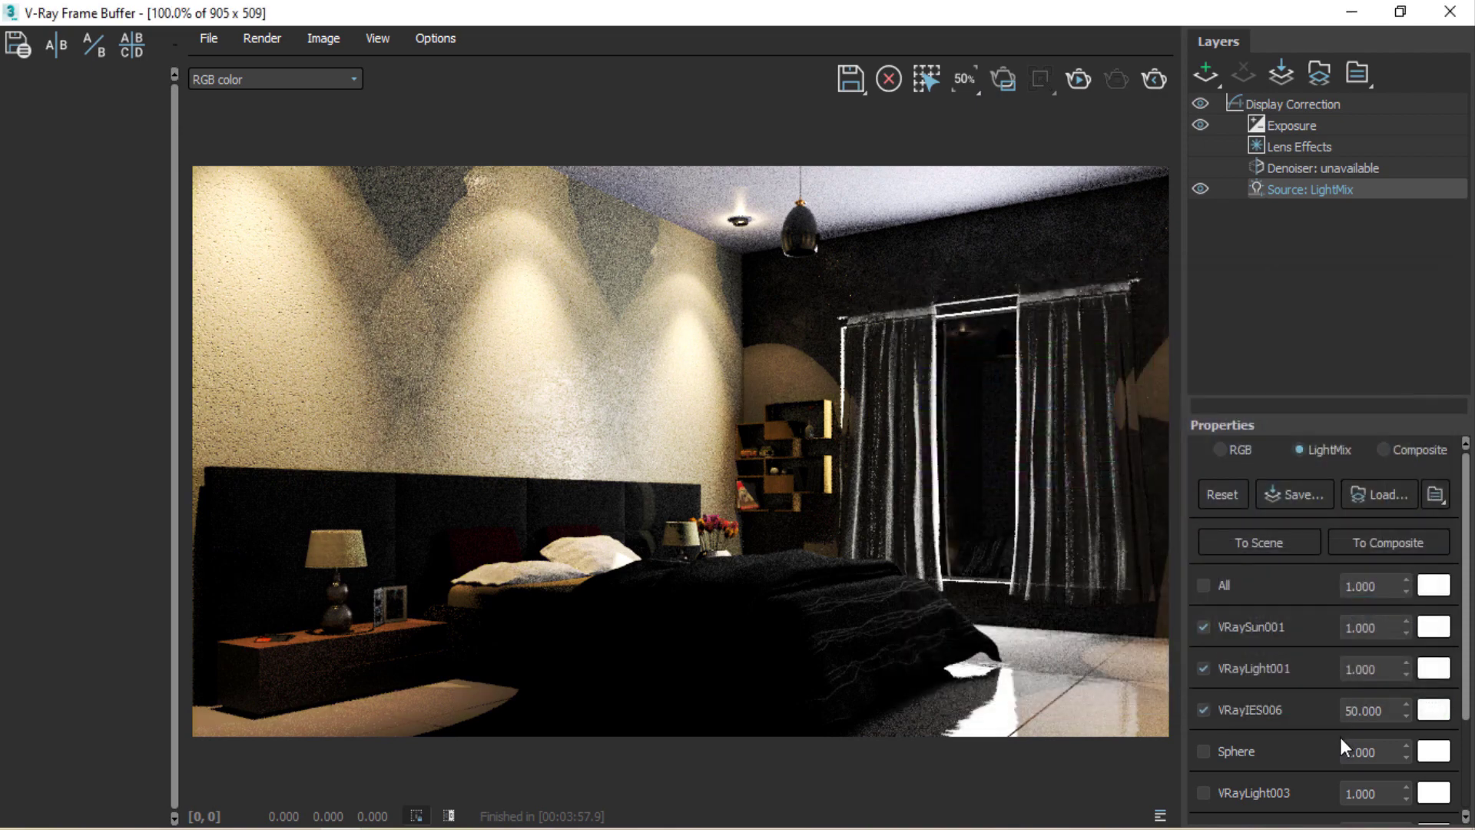
Set the Sphere light's LightMix intensity to 5.
click(1204, 751)
drag(1398, 751, 1294, 752)
text(5)
key(Return)
Compare the sun and VRayLight001 on/off, then set VRayLight001's intensity to 0.710.
click(1202, 625)
click(1202, 667)
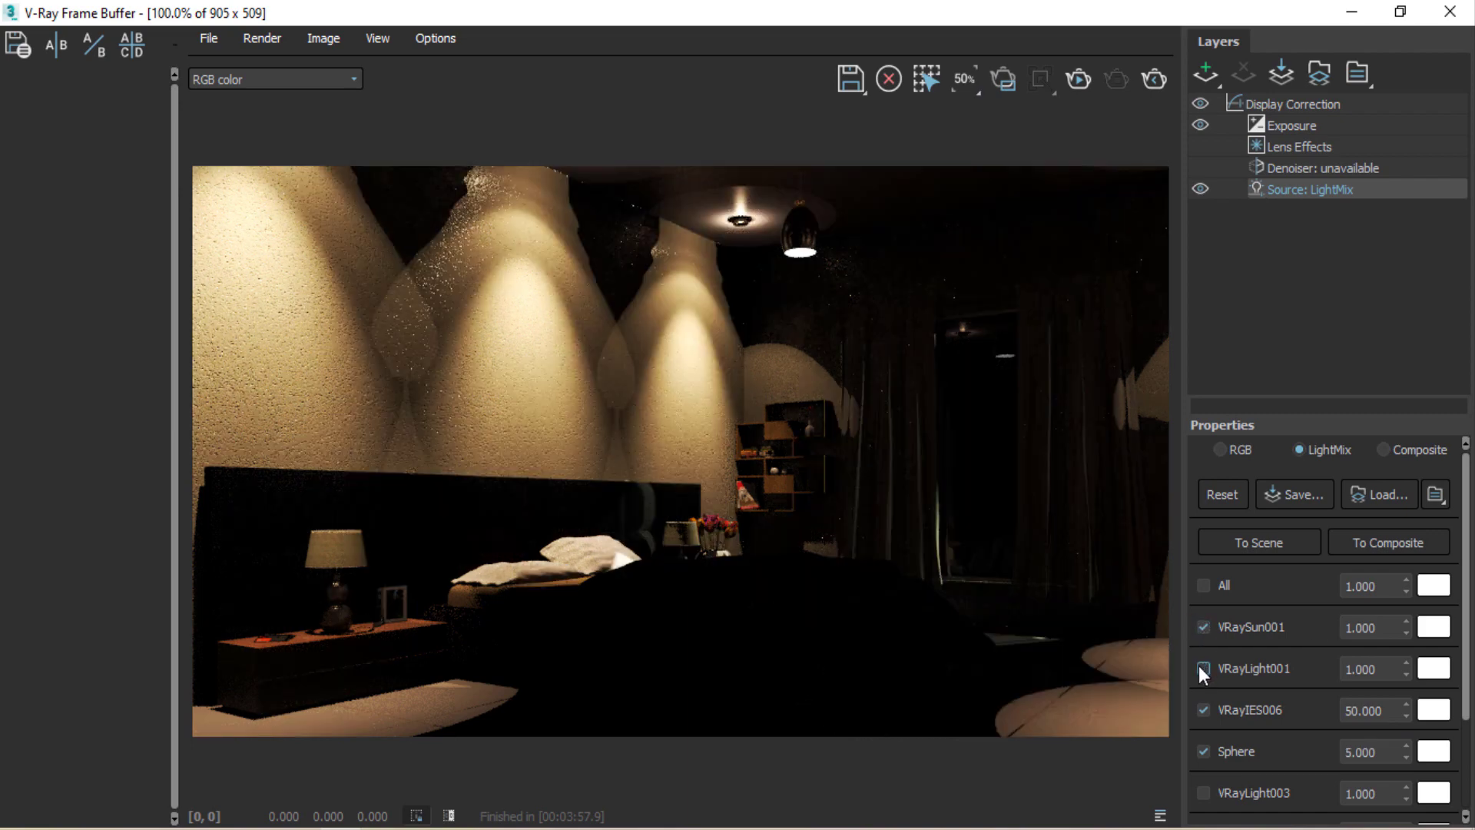
click(1203, 665)
click(1203, 627)
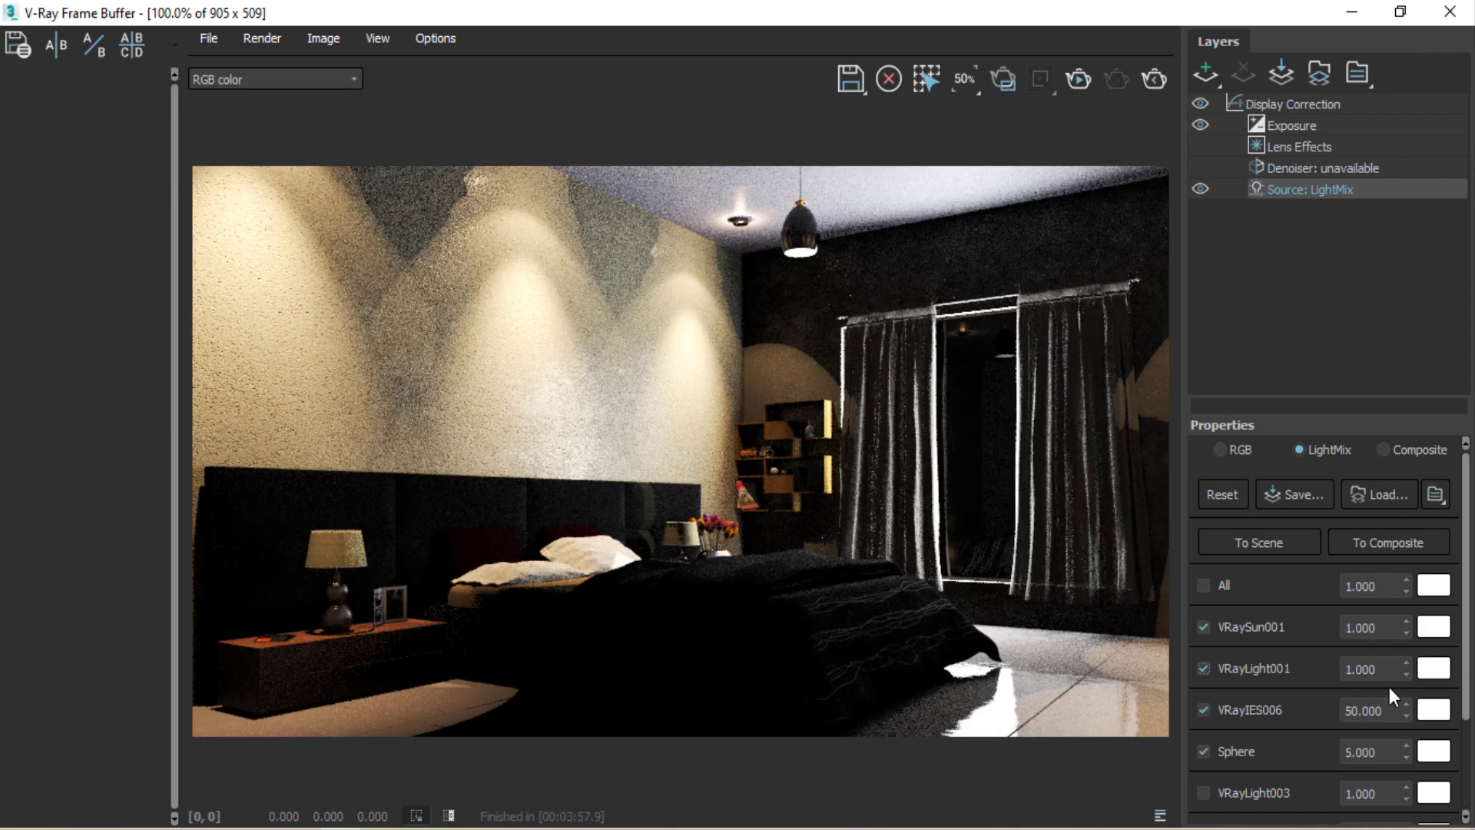
mouse_move(1379, 670)
mouse_down()
mouse_move(1332, 675)
mouse_move(1411, 716)
mouse_move(1418, 757)
mouse_up()
text(0.555)
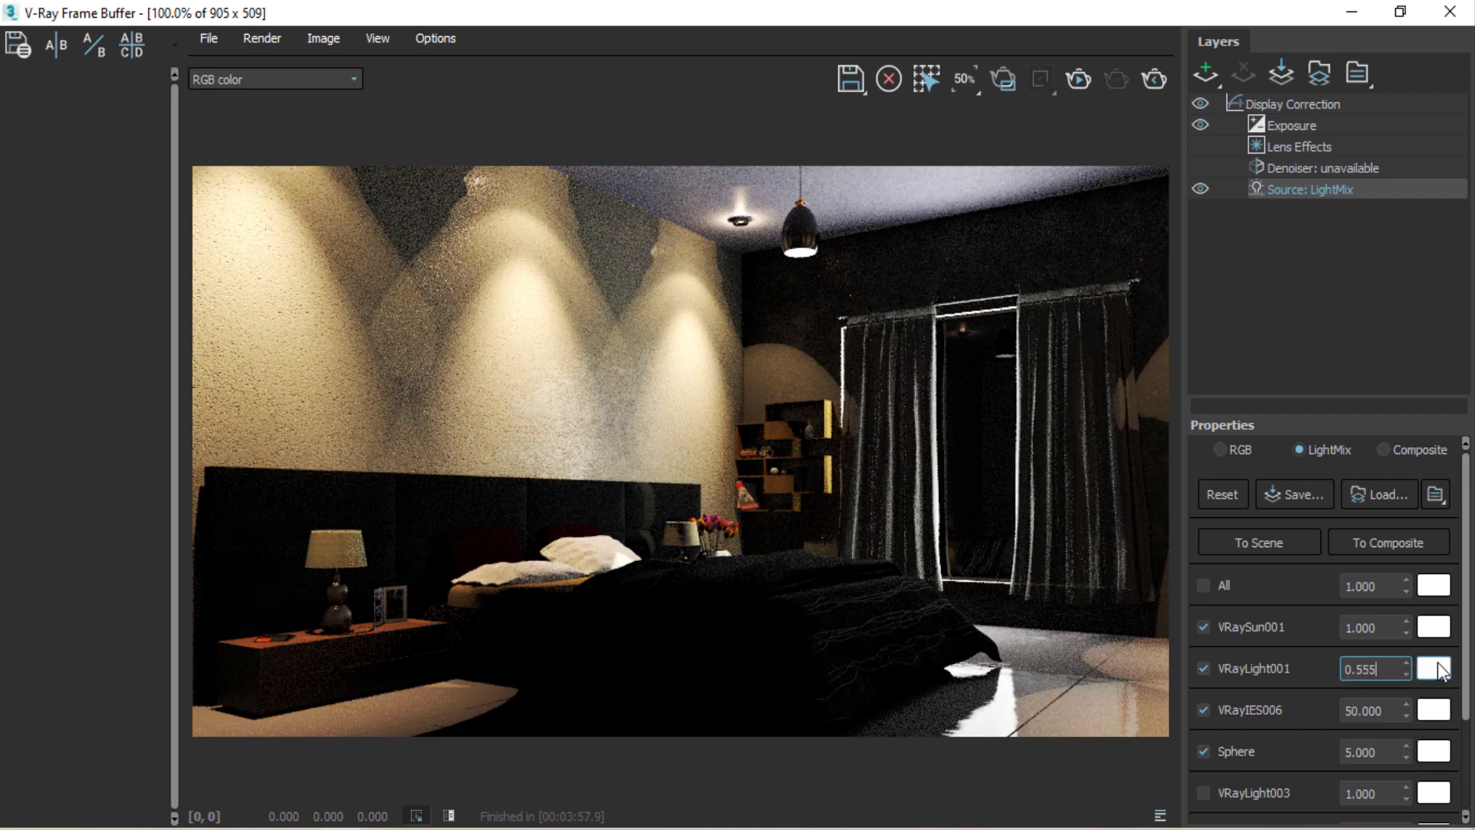
drag(1406, 666, 1409, 626)
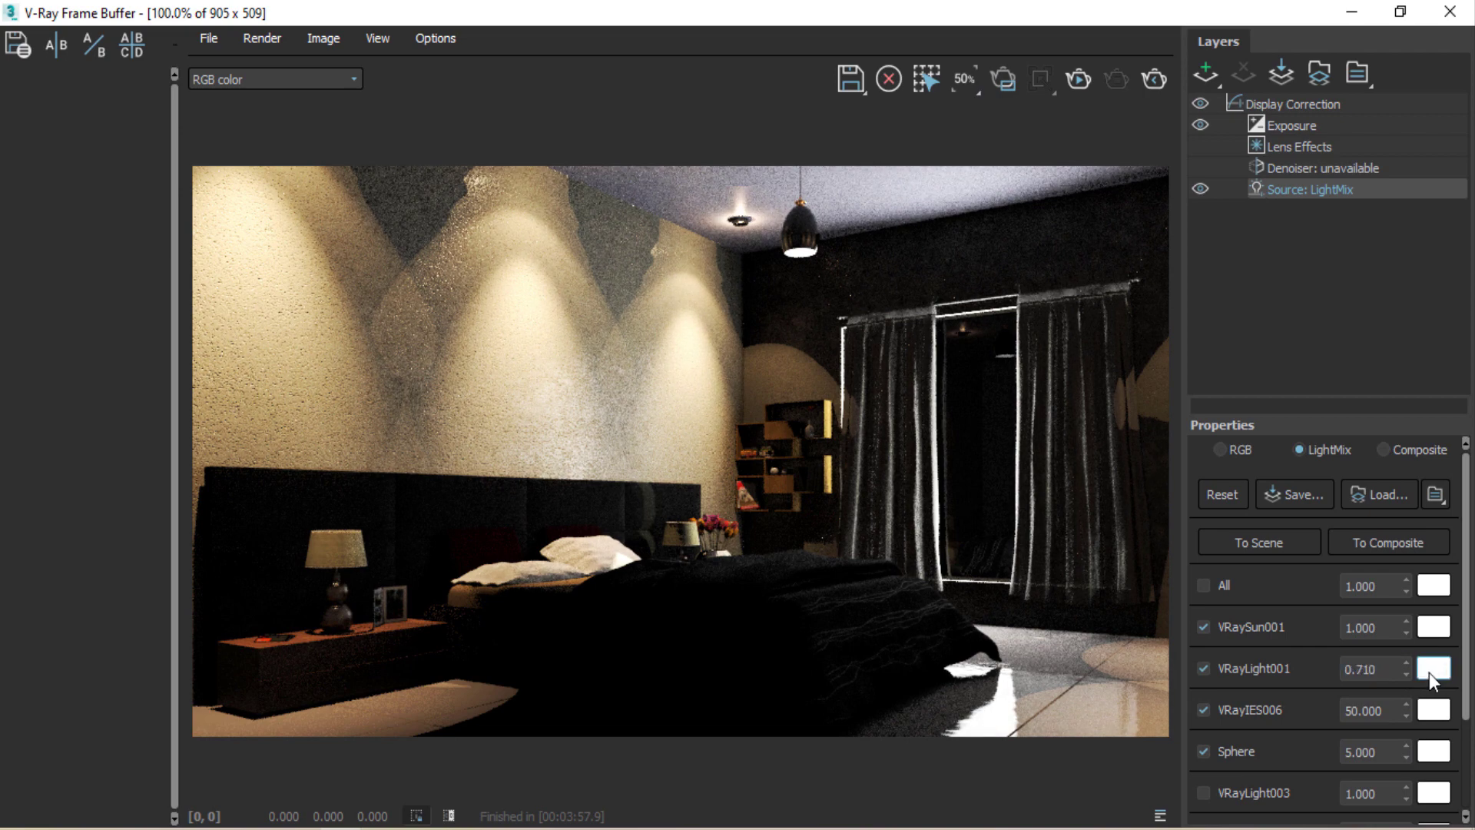
Tint VRayLight001 pale blue (#b0d4ff) and compare it switched off and on.
click(1430, 669)
click(1238, 441)
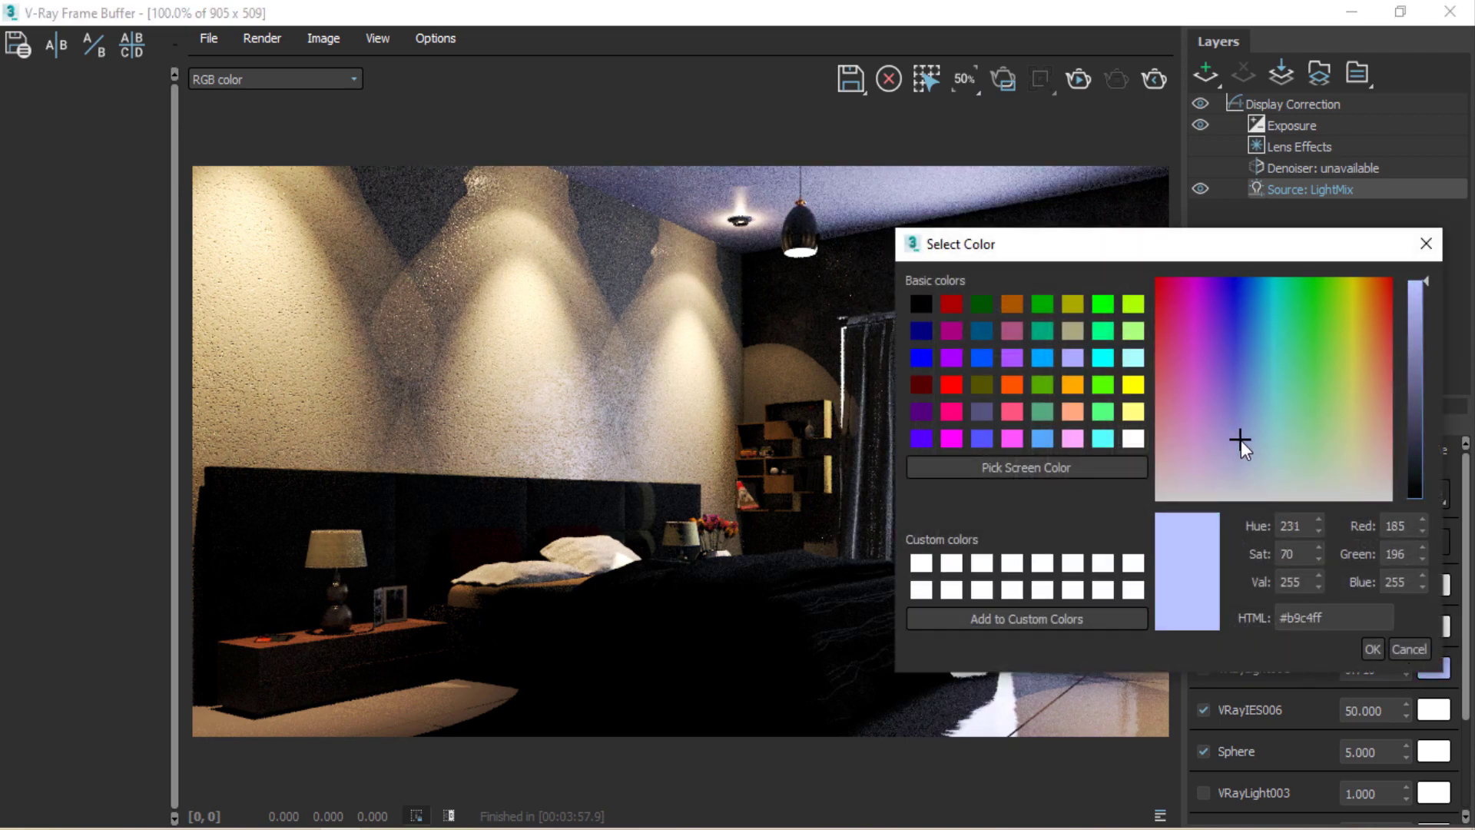
drag(1236, 256, 1158, 270)
drag(300, 220, 351, 149)
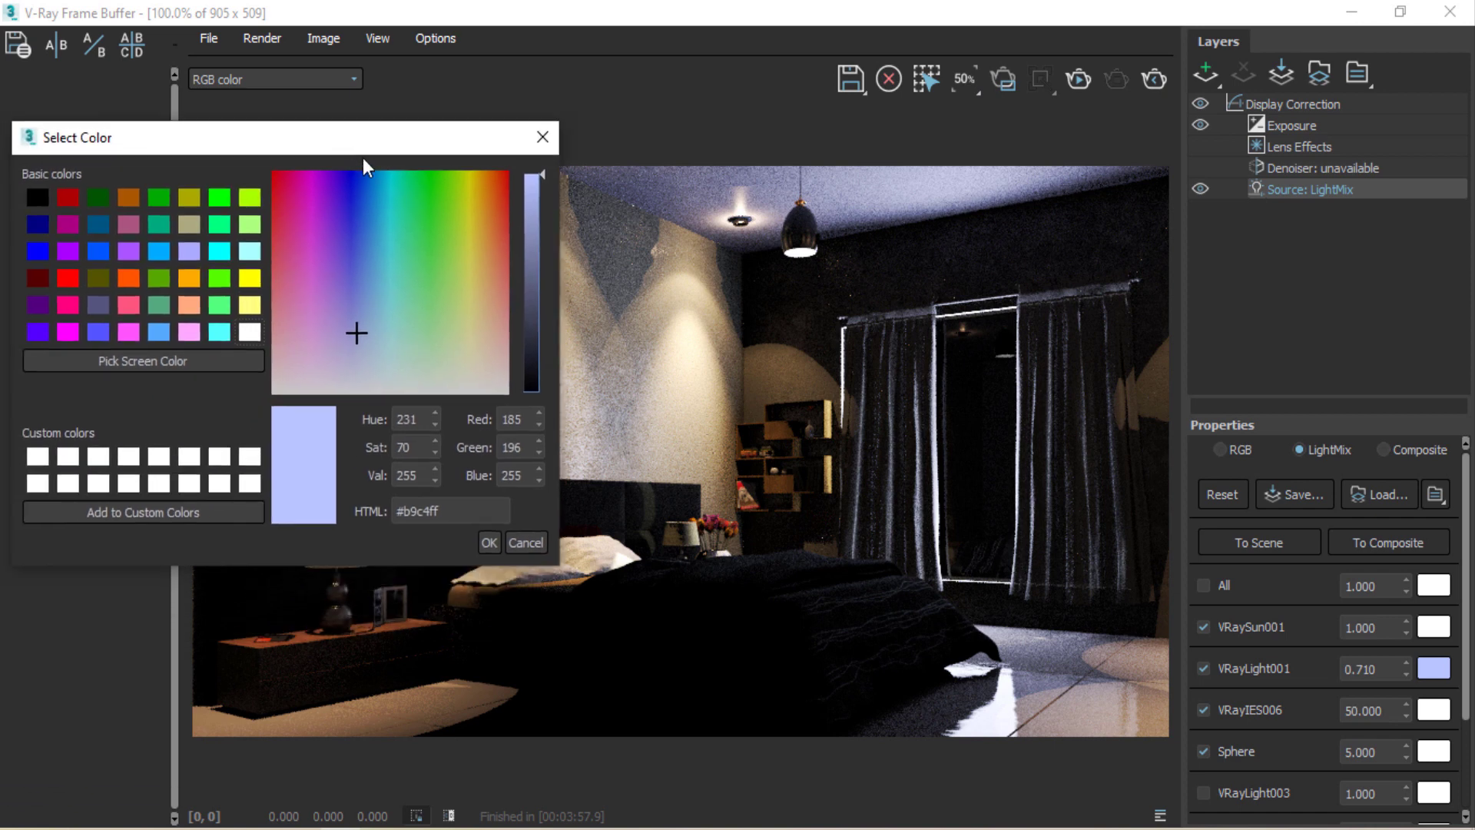
mouse_move(356, 330)
mouse_down()
mouse_move(362, 264)
mouse_move(366, 334)
mouse_up()
click(488, 544)
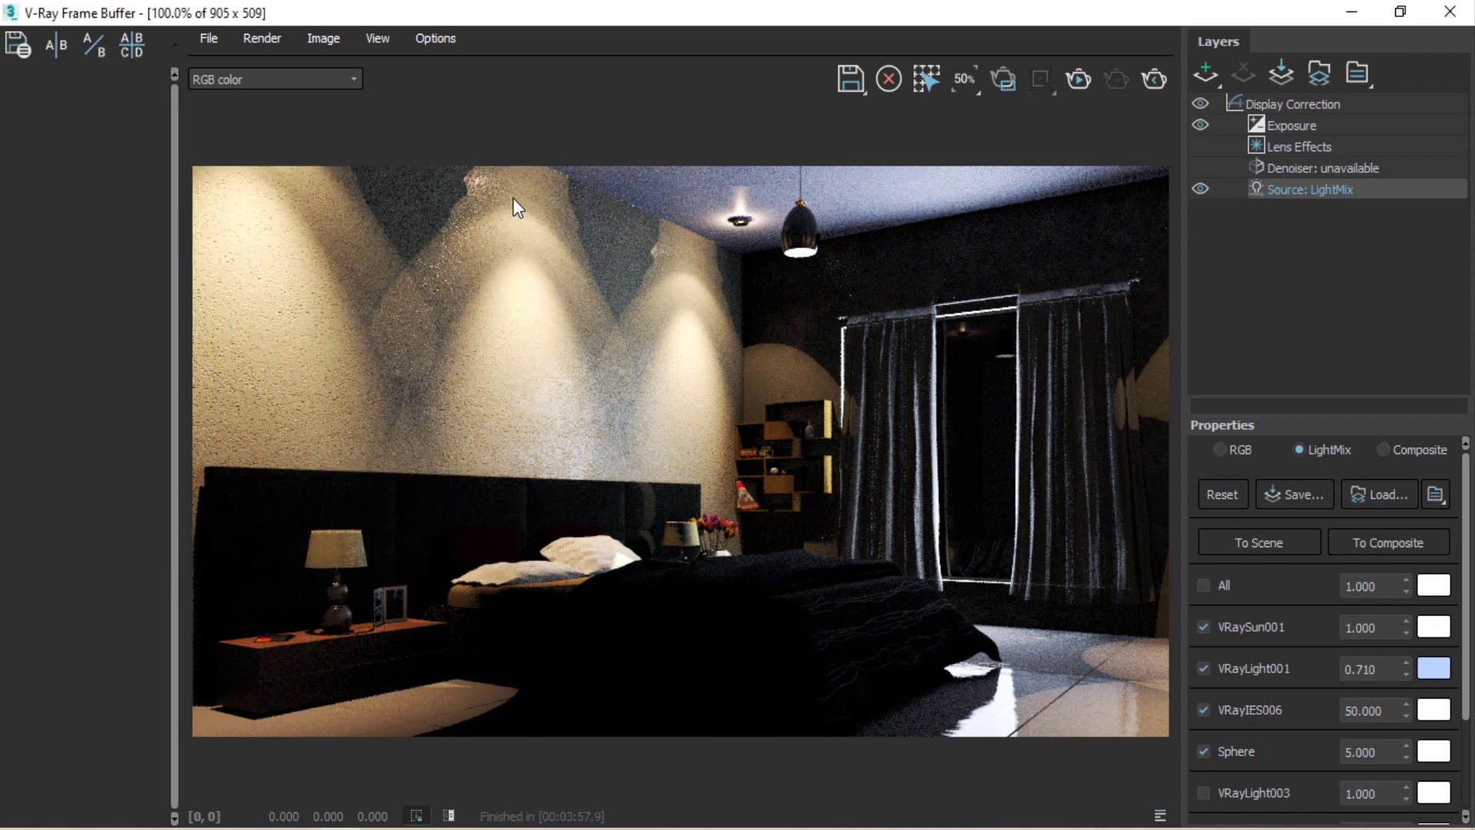
click(1203, 667)
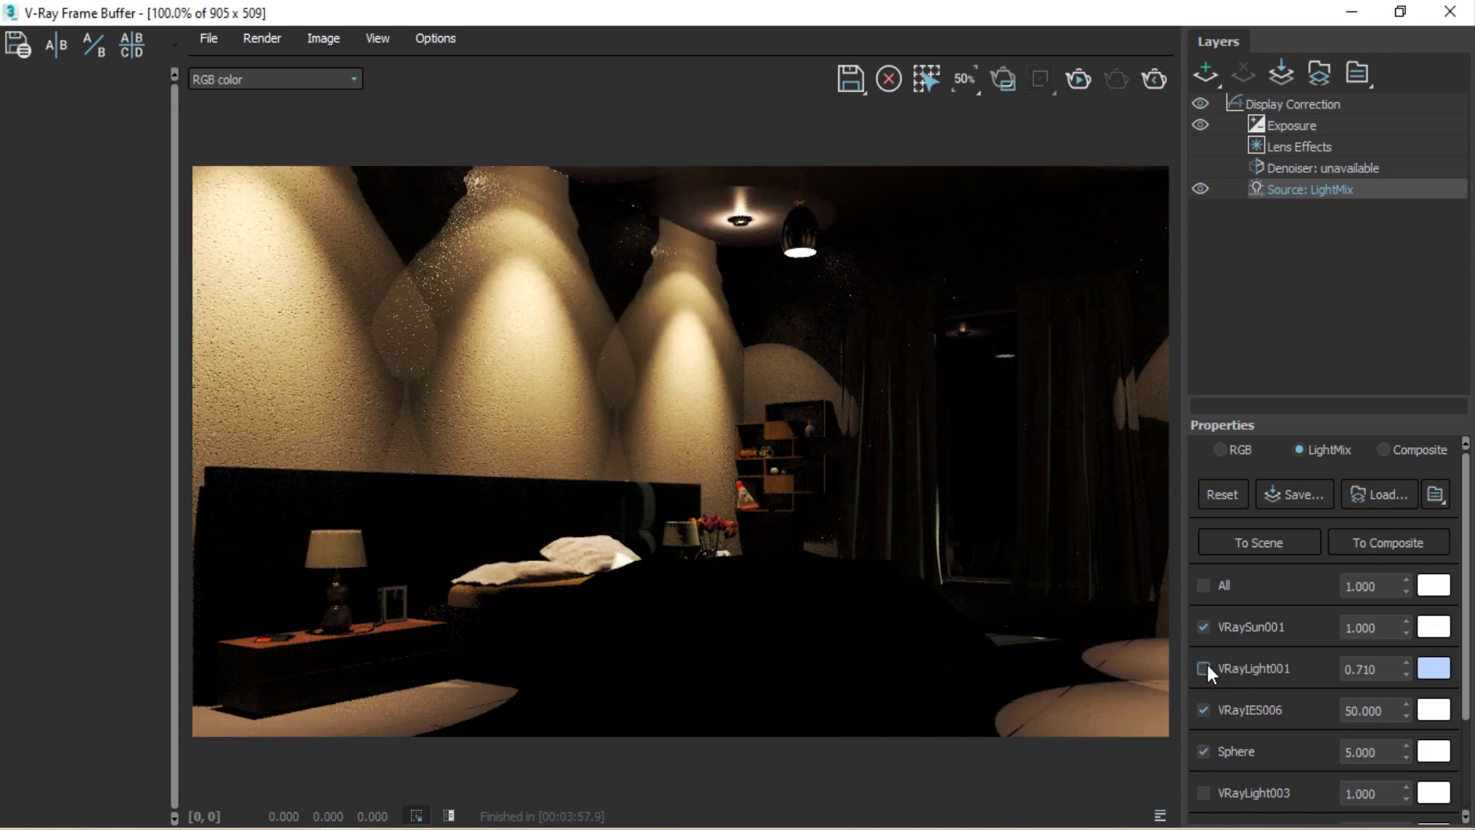
click(1202, 667)
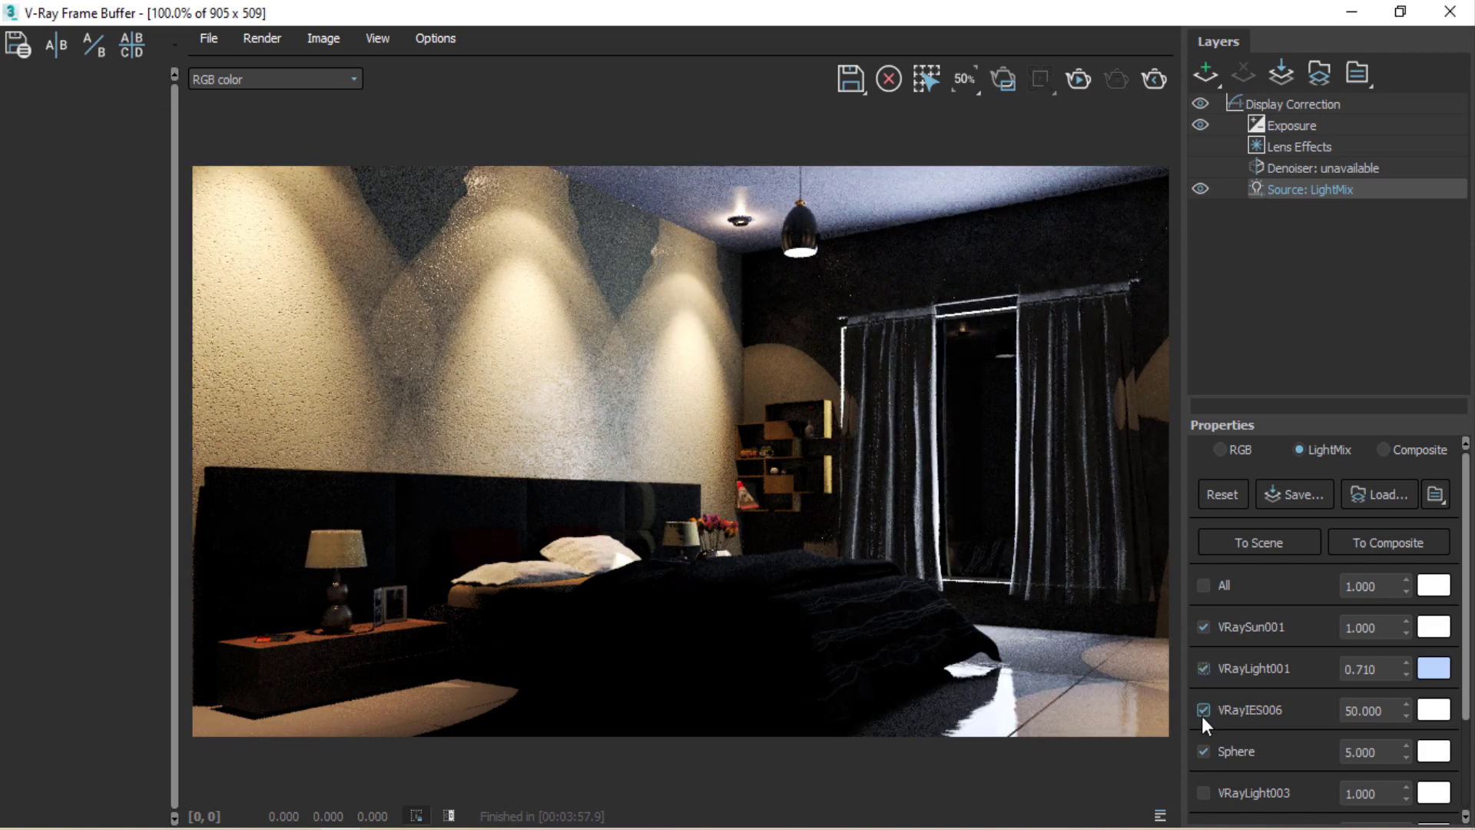
Enable VRayLight003 and VRayLight004 in LightMix and set VRayLight003's intensity to 50.
scroll(1466, 678, down, 2)
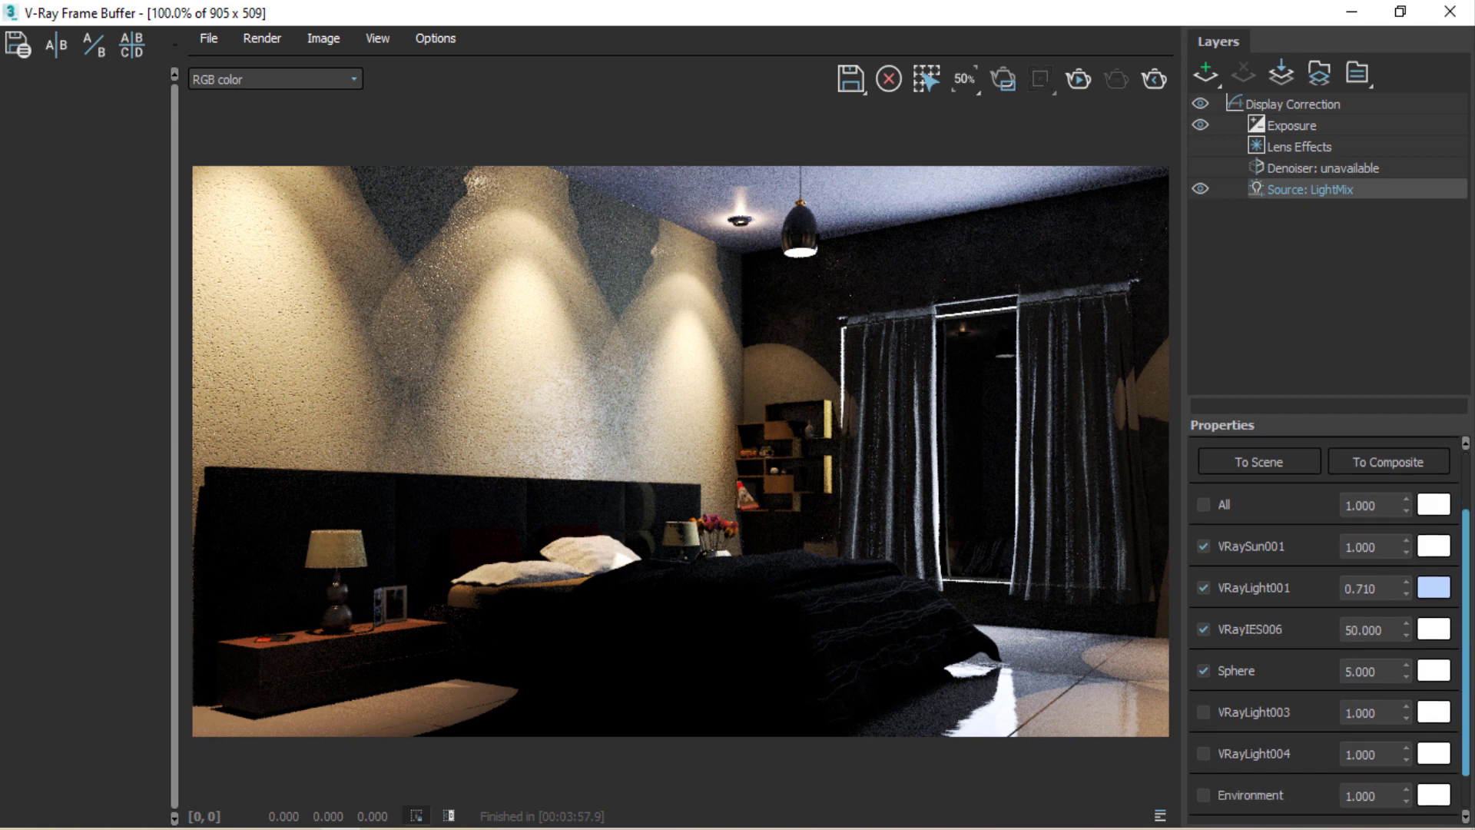
scroll(1329, 626, down, 1)
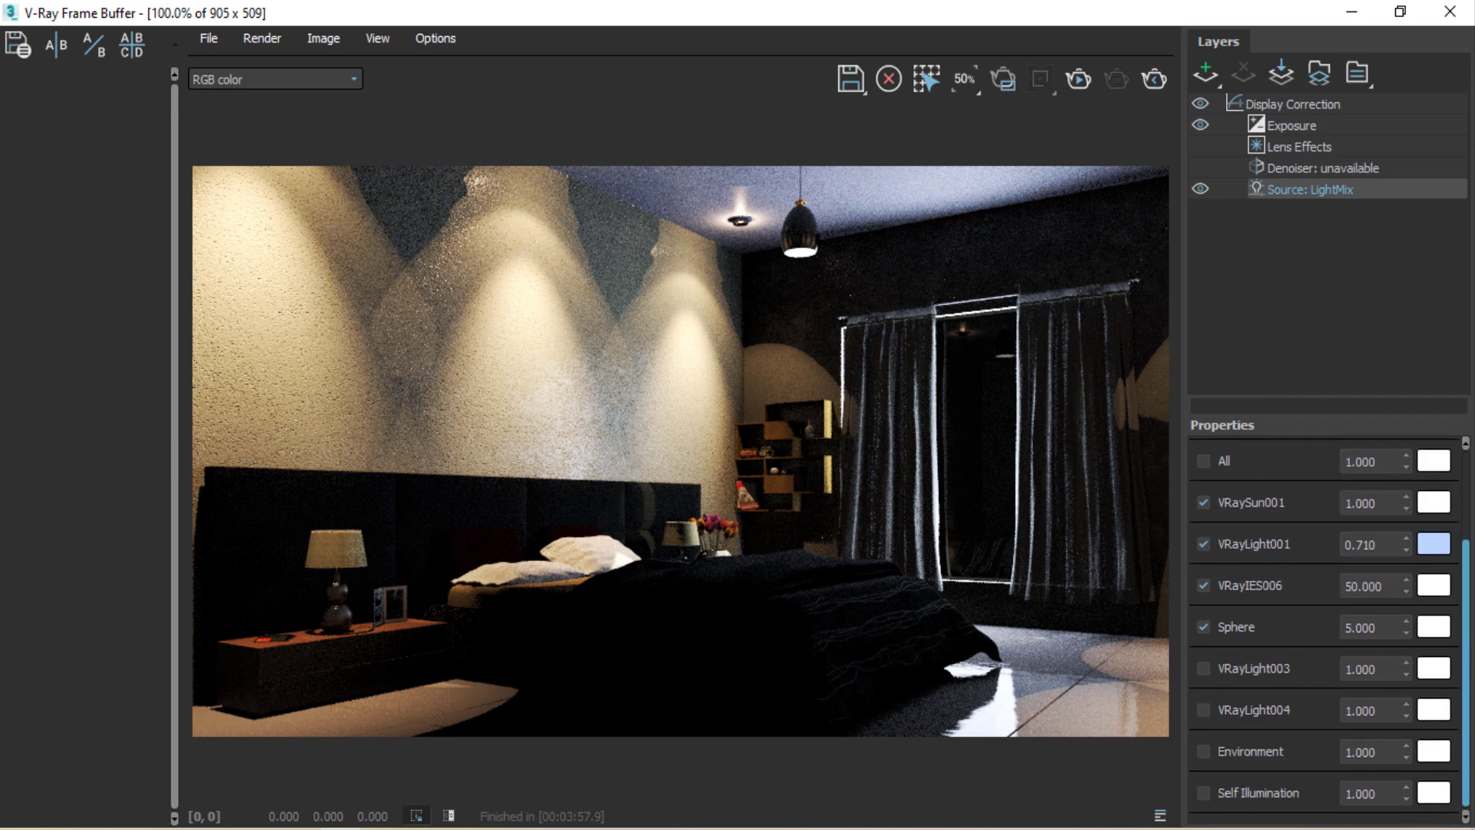
click(1203, 668)
click(1203, 710)
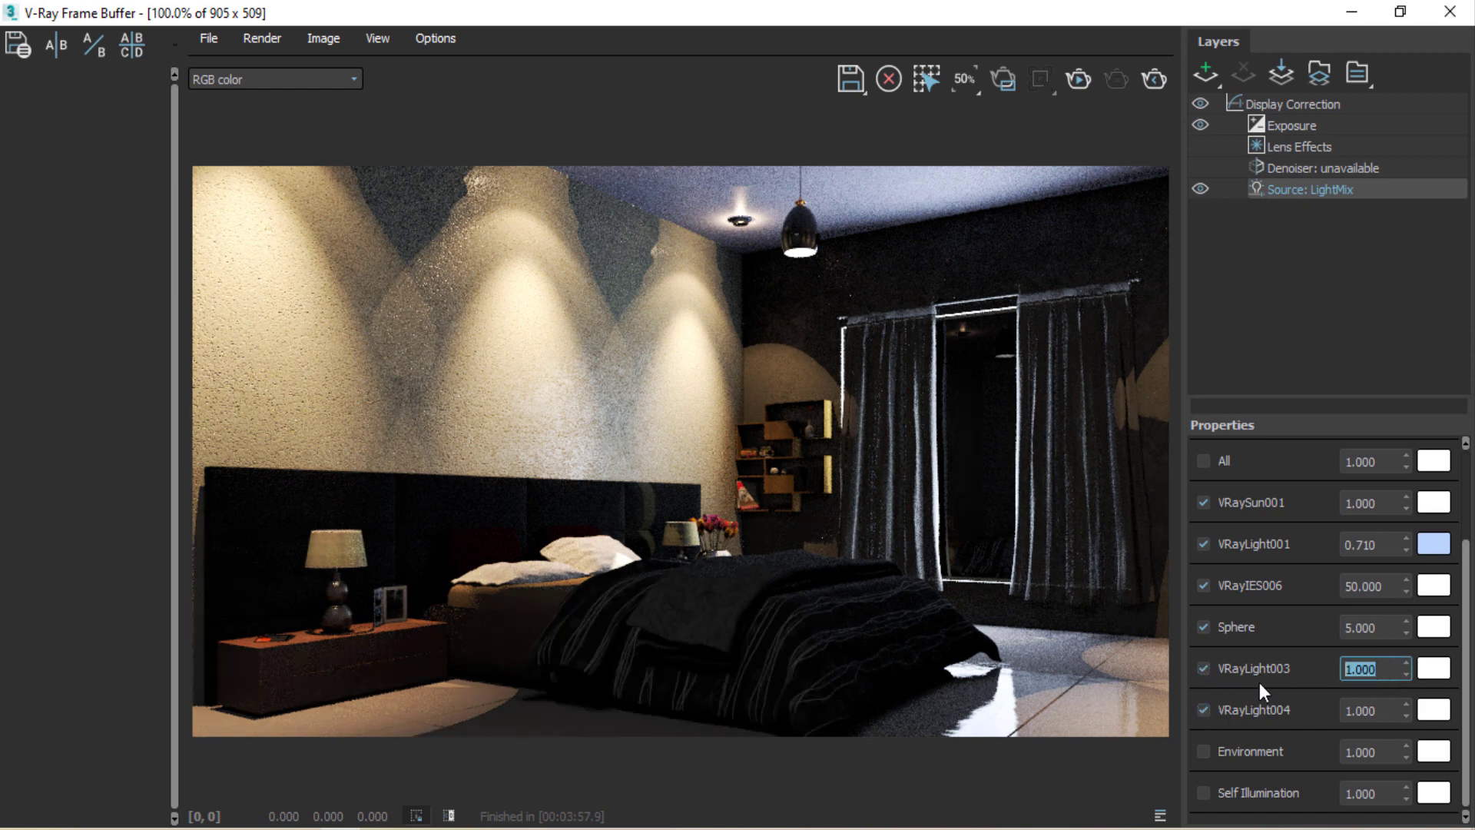
text(50)
key(Return)
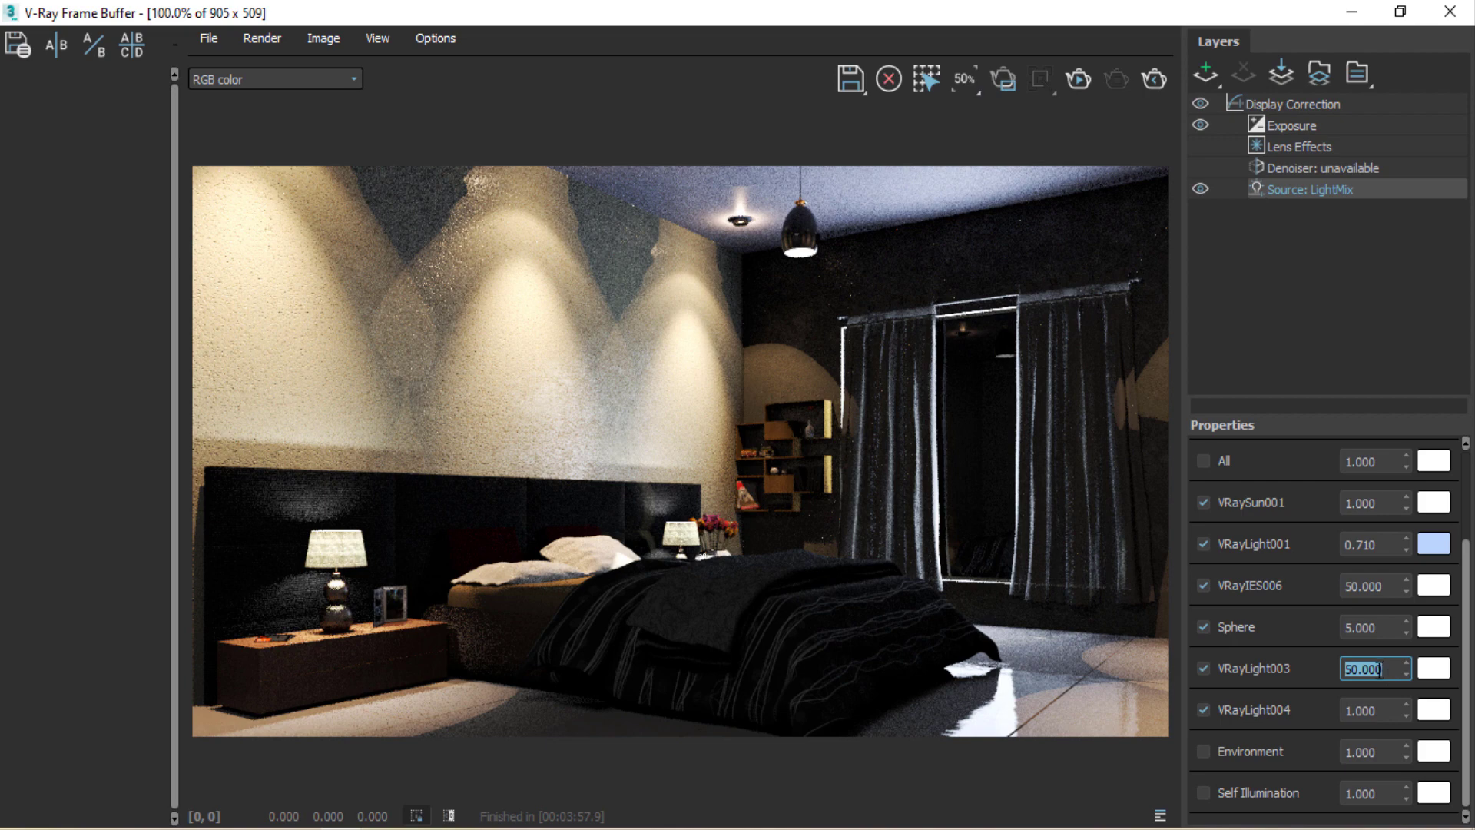
Give VRayLight003 a yellow tint (#efff34).
click(1427, 670)
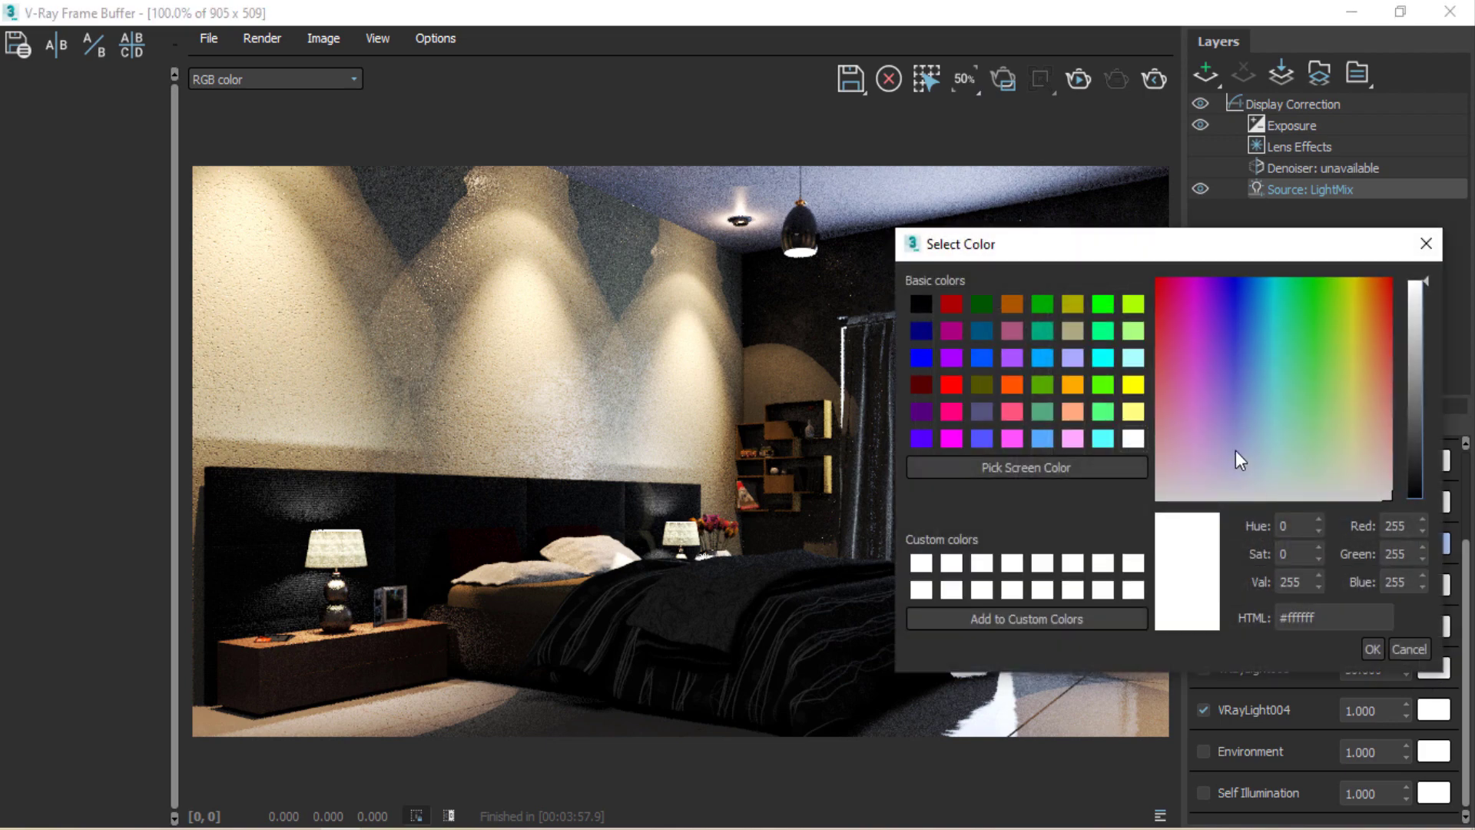
drag(1229, 257, 1185, 132)
mouse_move(1218, 250)
mouse_down()
mouse_move(1175, 266)
mouse_move(1174, 243)
mouse_move(1166, 303)
mouse_move(1139, 223)
mouse_move(1284, 264)
mouse_move(1335, 181)
mouse_move(1334, 258)
mouse_move(1312, 311)
mouse_move(1305, 280)
mouse_move(1297, 307)
mouse_move(1292, 249)
mouse_move(1307, 282)
mouse_move(1319, 197)
mouse_move(1324, 269)
mouse_move(1325, 203)
mouse_move(1241, 282)
mouse_move(1136, 343)
mouse_move(1178, 237)
mouse_move(1320, 224)
mouse_move(1225, 214)
mouse_move(1307, 238)
mouse_move(1327, 228)
mouse_move(1301, 179)
mouse_up()
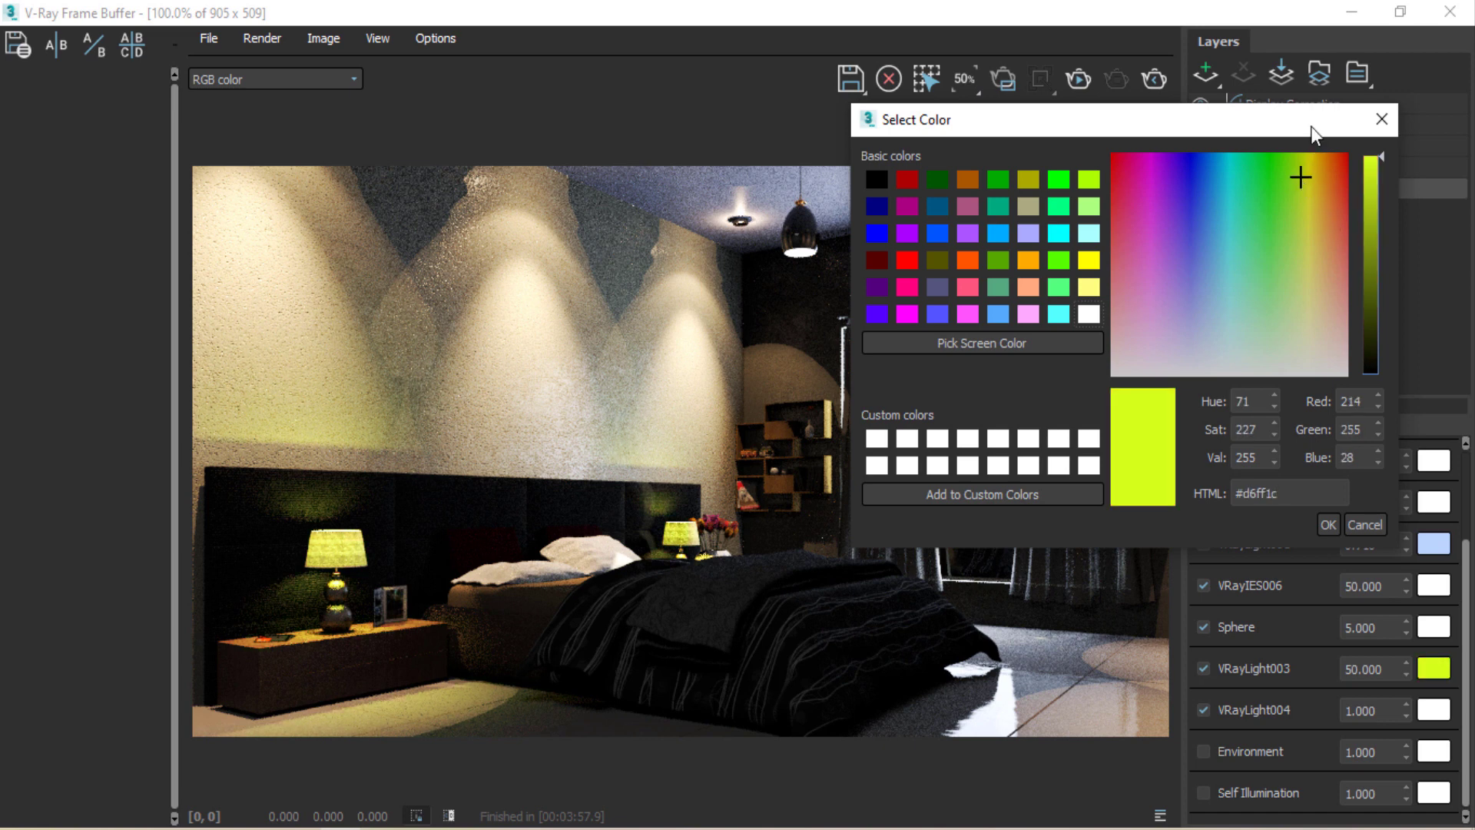
drag(1311, 126, 1329, 108)
mouse_move(1327, 172)
mouse_down()
mouse_move(1329, 160)
mouse_move(1352, 174)
mouse_move(1325, 181)
mouse_up()
click(1345, 506)
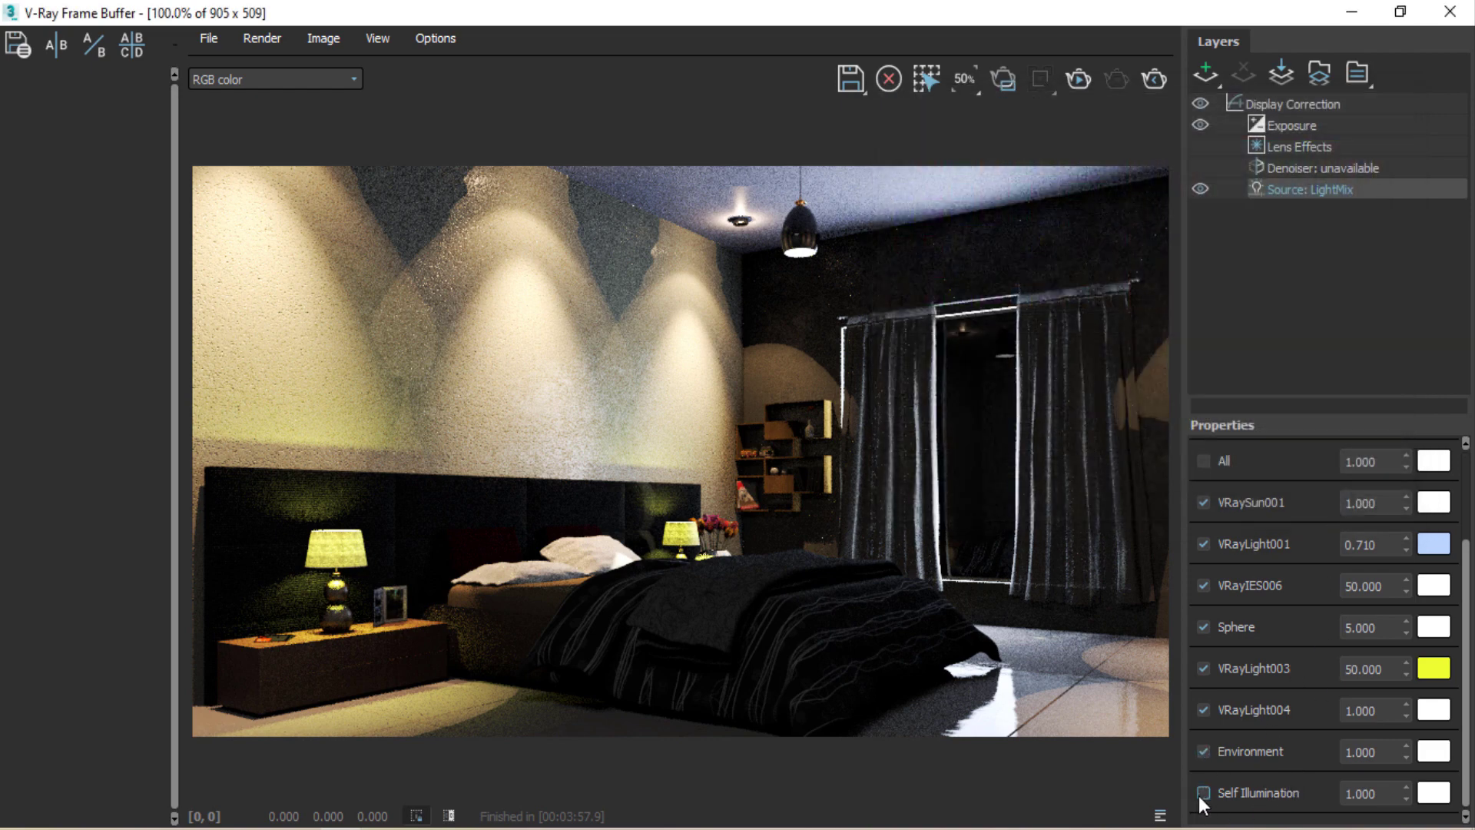
Enable Self Illumination in LightMix and set the Environment intensity to 50.
click(1203, 792)
double_click(1365, 752)
text(4)
text(5)
key(BackSpace)
key(BackSpace)
text(50)
key(Return)
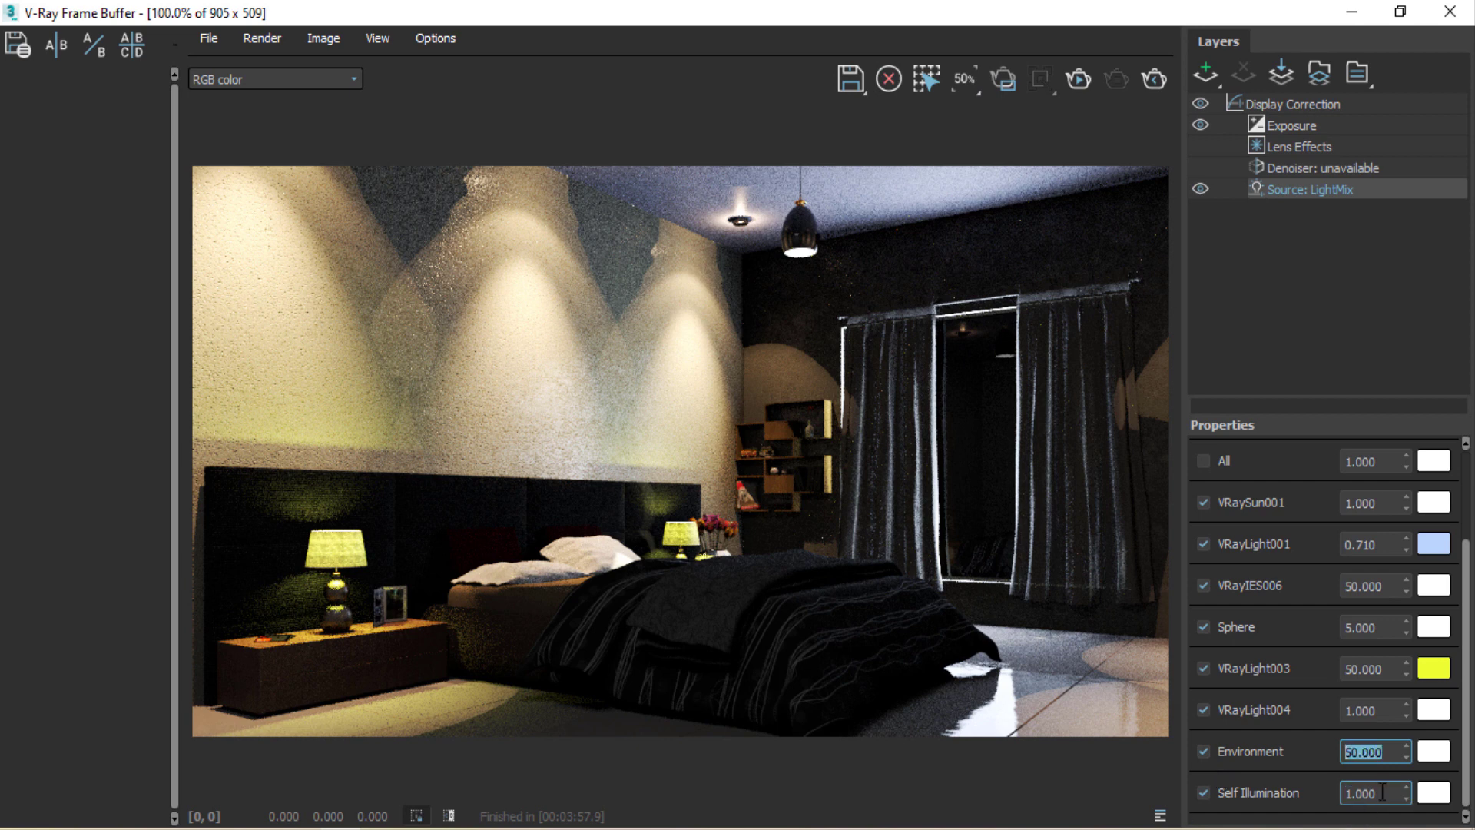
Set the Self Illumination intensity to 50 and review the LightMix list.
key(Tab)
text(50)
key(Return)
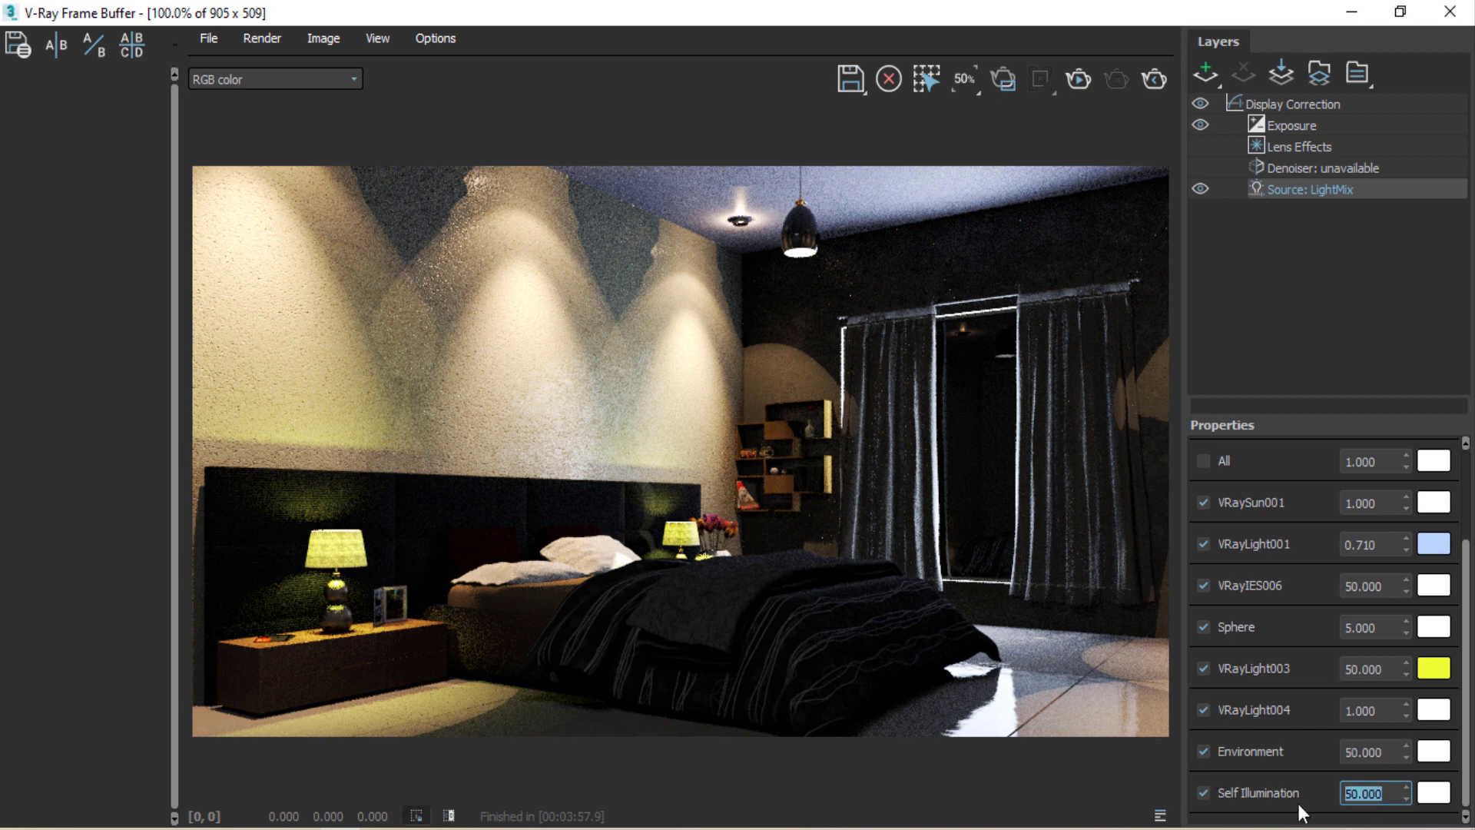
scroll(1212, 533, up, 2)
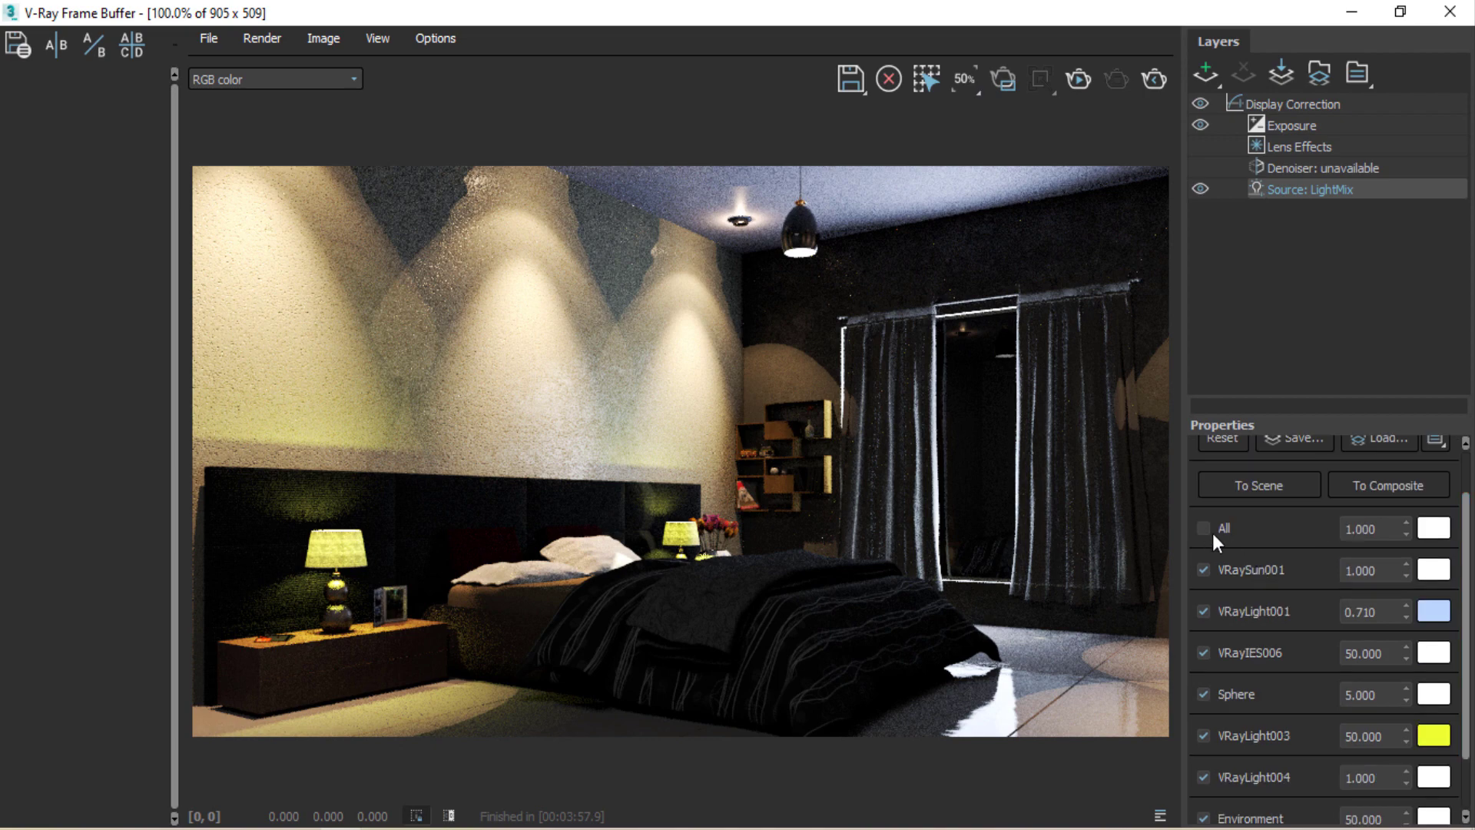
scroll(1454, 536, up, 1)
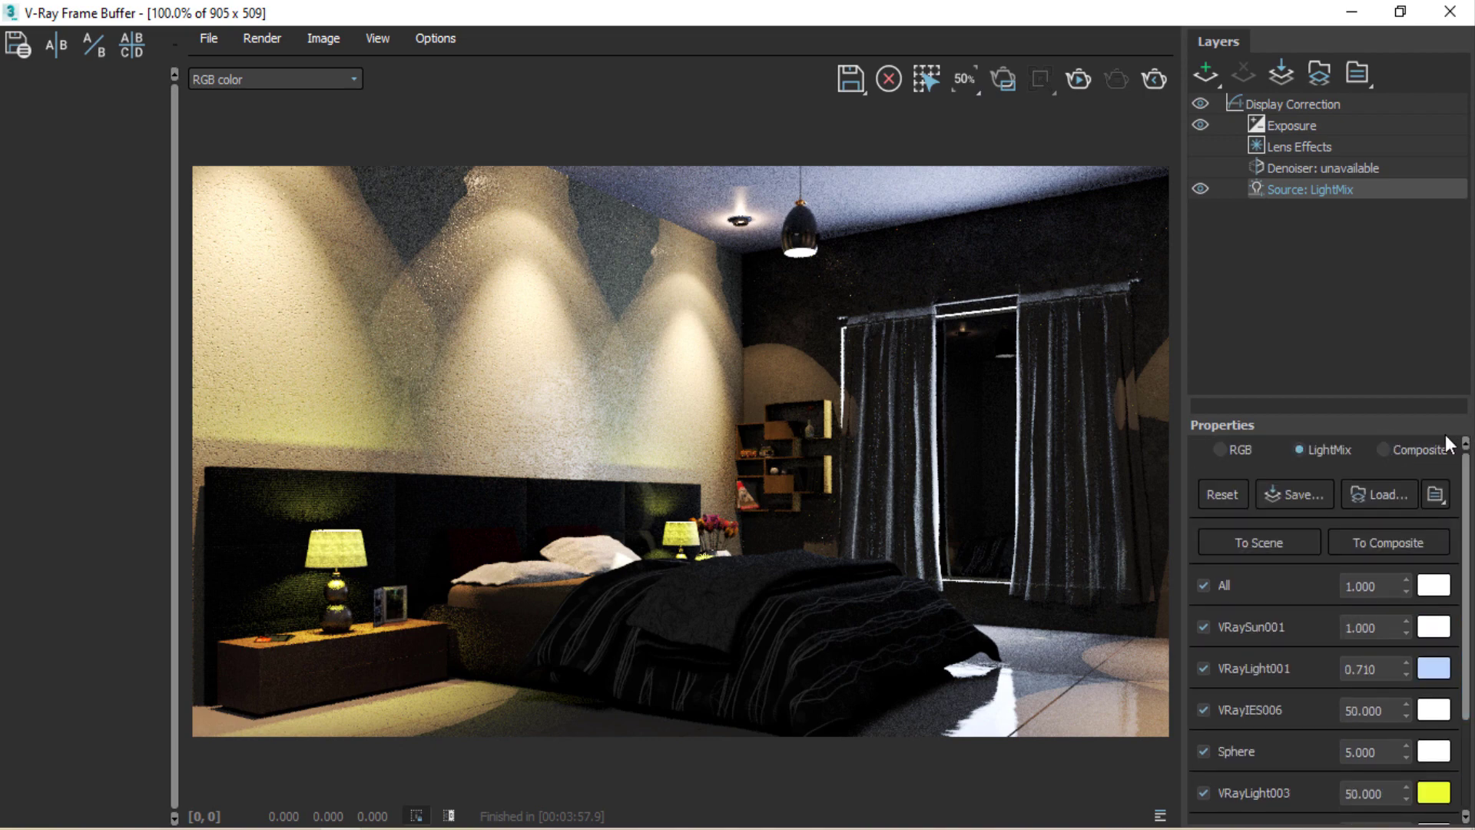
scroll(891, 342, down, 2)
scroll(742, 468, up, 3)
scroll(749, 470, down, 2)
scroll(754, 472, up, 1)
drag(1465, 668, 1470, 755)
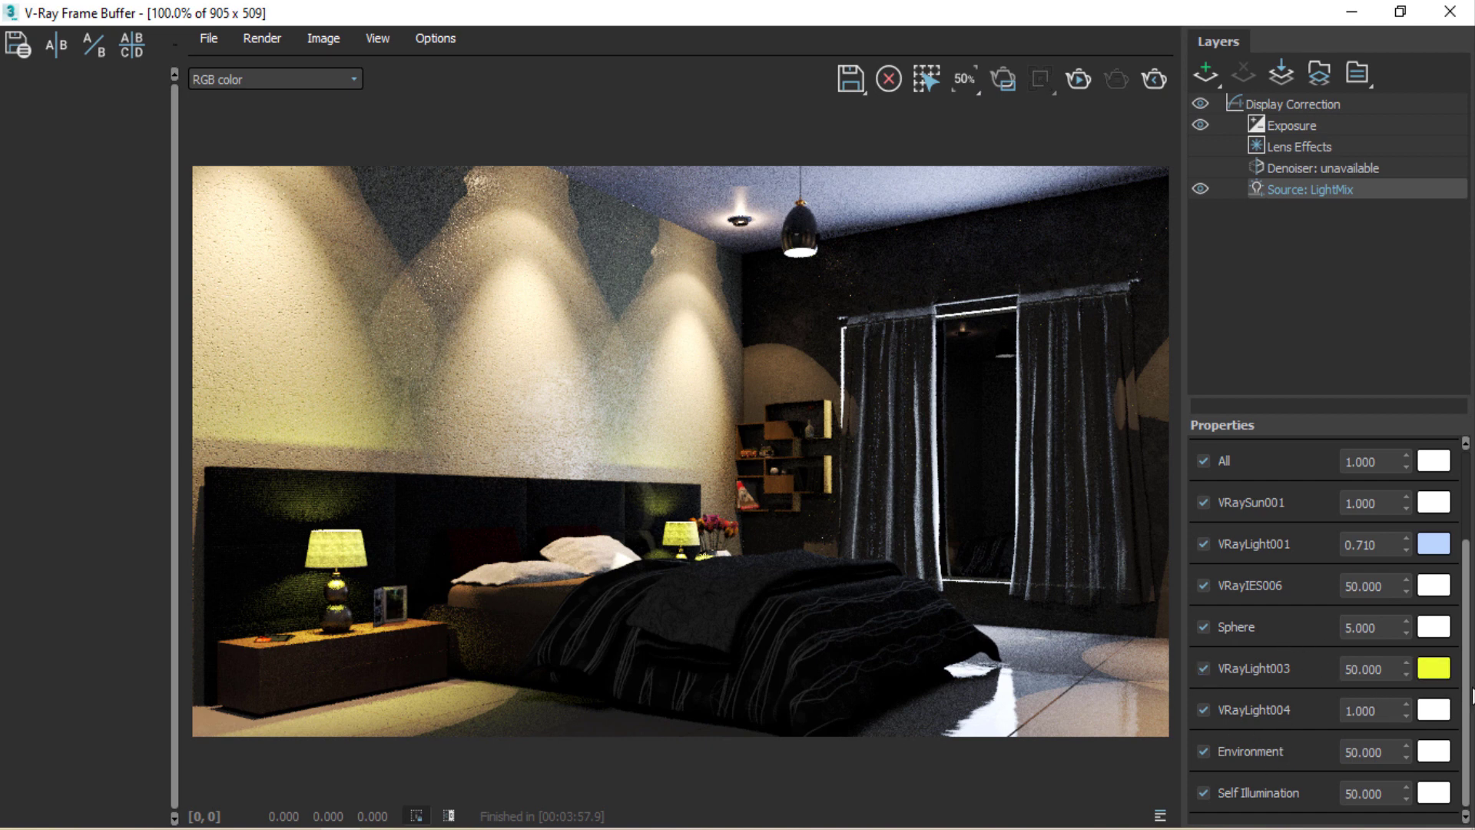
drag(1467, 687, 1465, 584)
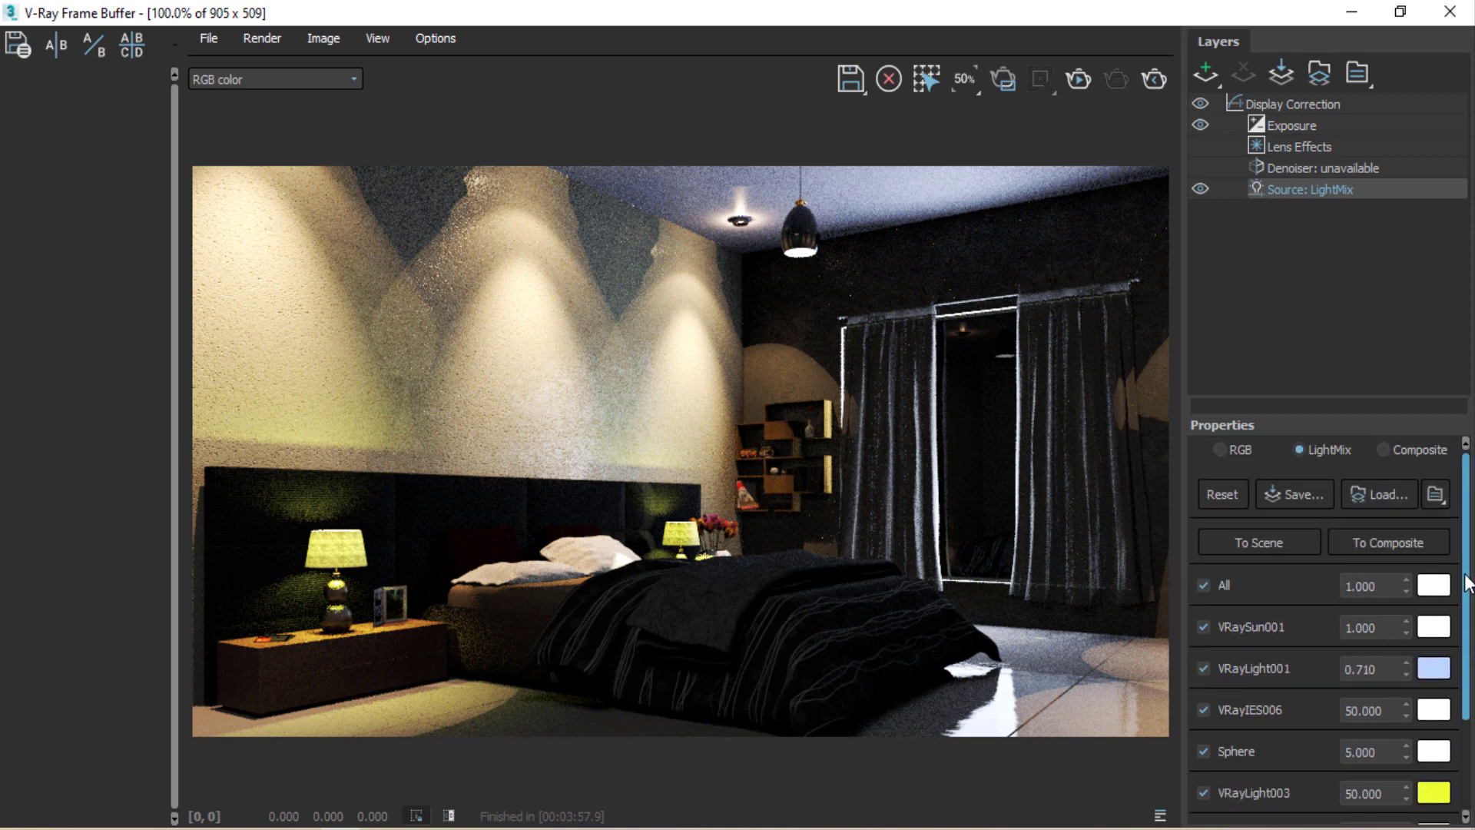
scroll(1467, 584, down, 3)
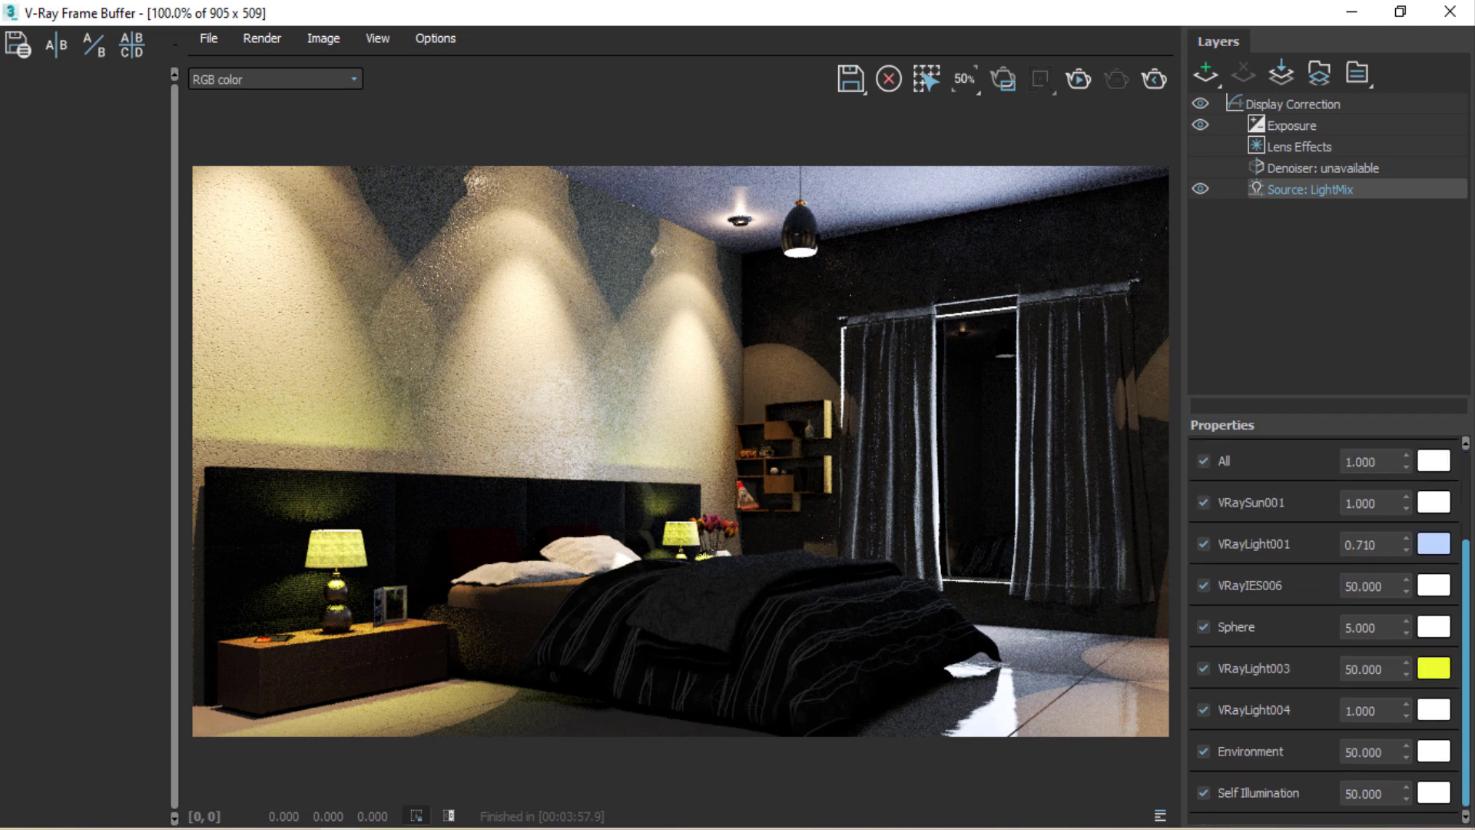
Set VRayLight004's LightMix intensity to 10.
double_click(1361, 710)
text(5)
text(0)
key(Return)
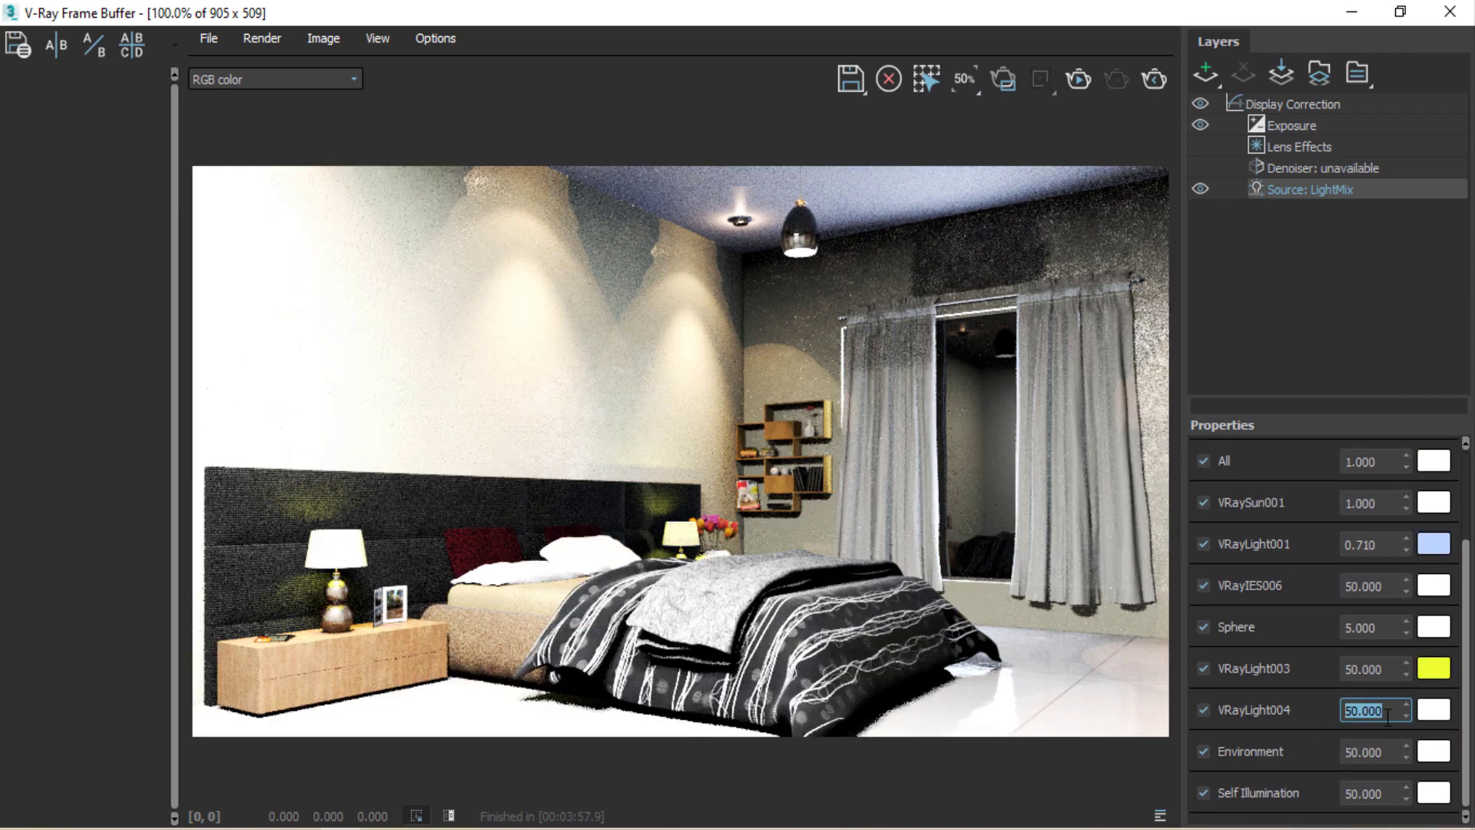
text(10)
key(Return)
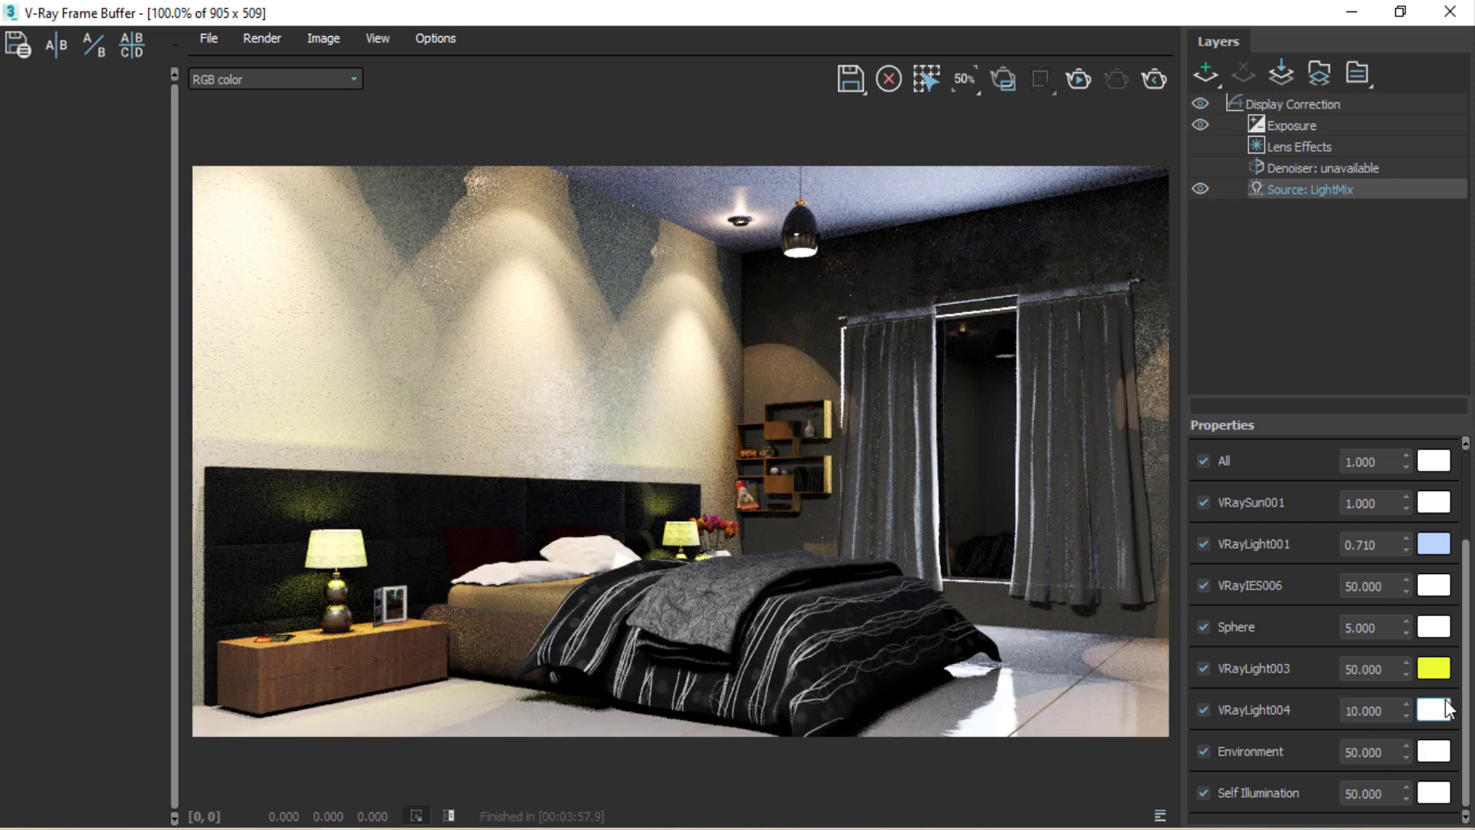
Give VRayLight004 a pale pink tint.
click(1434, 710)
mouse_move(1242, 500)
mouse_down()
mouse_move(1203, 376)
mouse_move(1294, 411)
mouse_up()
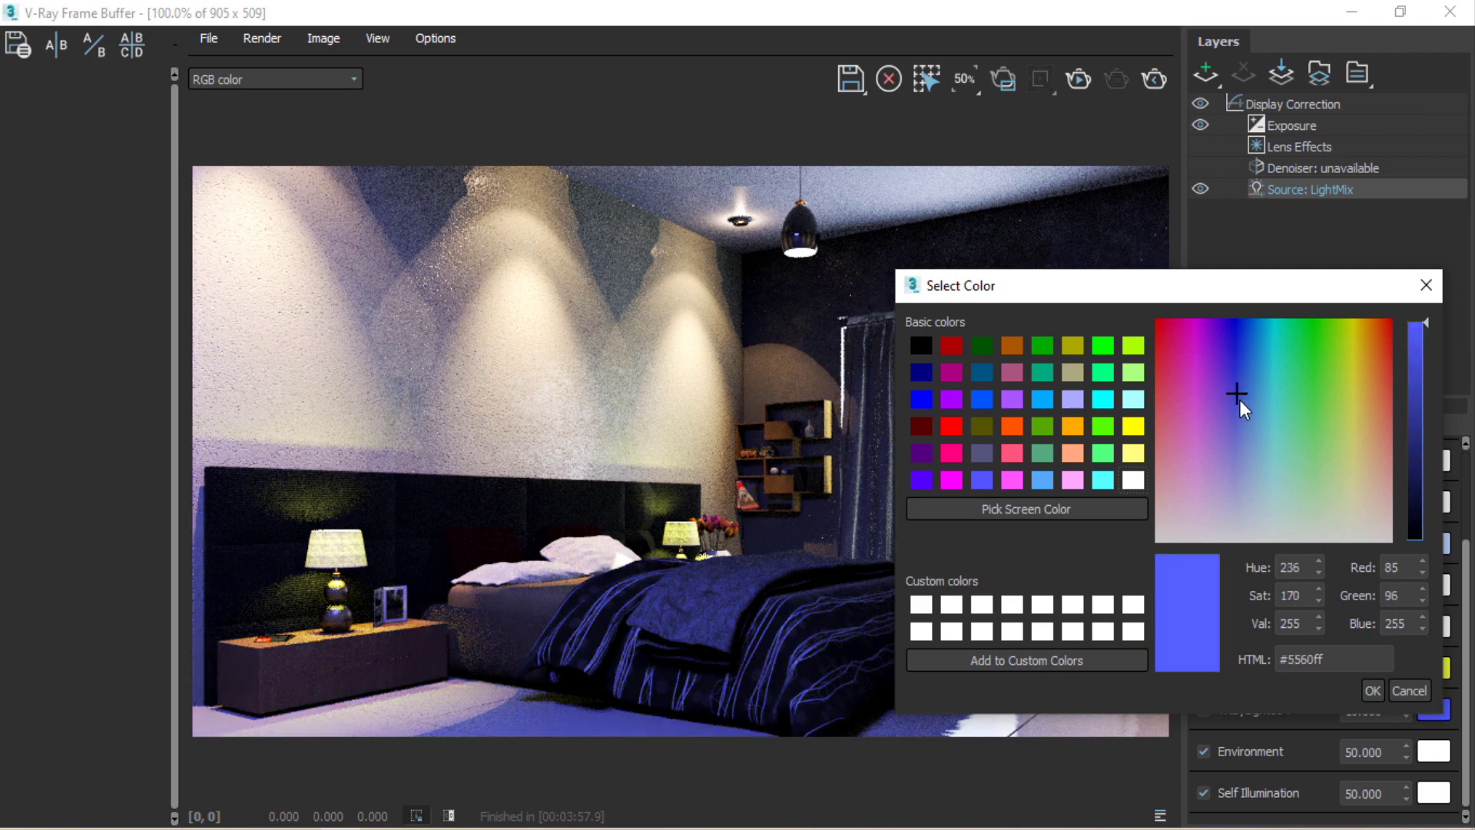
mouse_move(1295, 292)
mouse_down()
mouse_move(1337, 127)
mouse_move(1331, 57)
mouse_up()
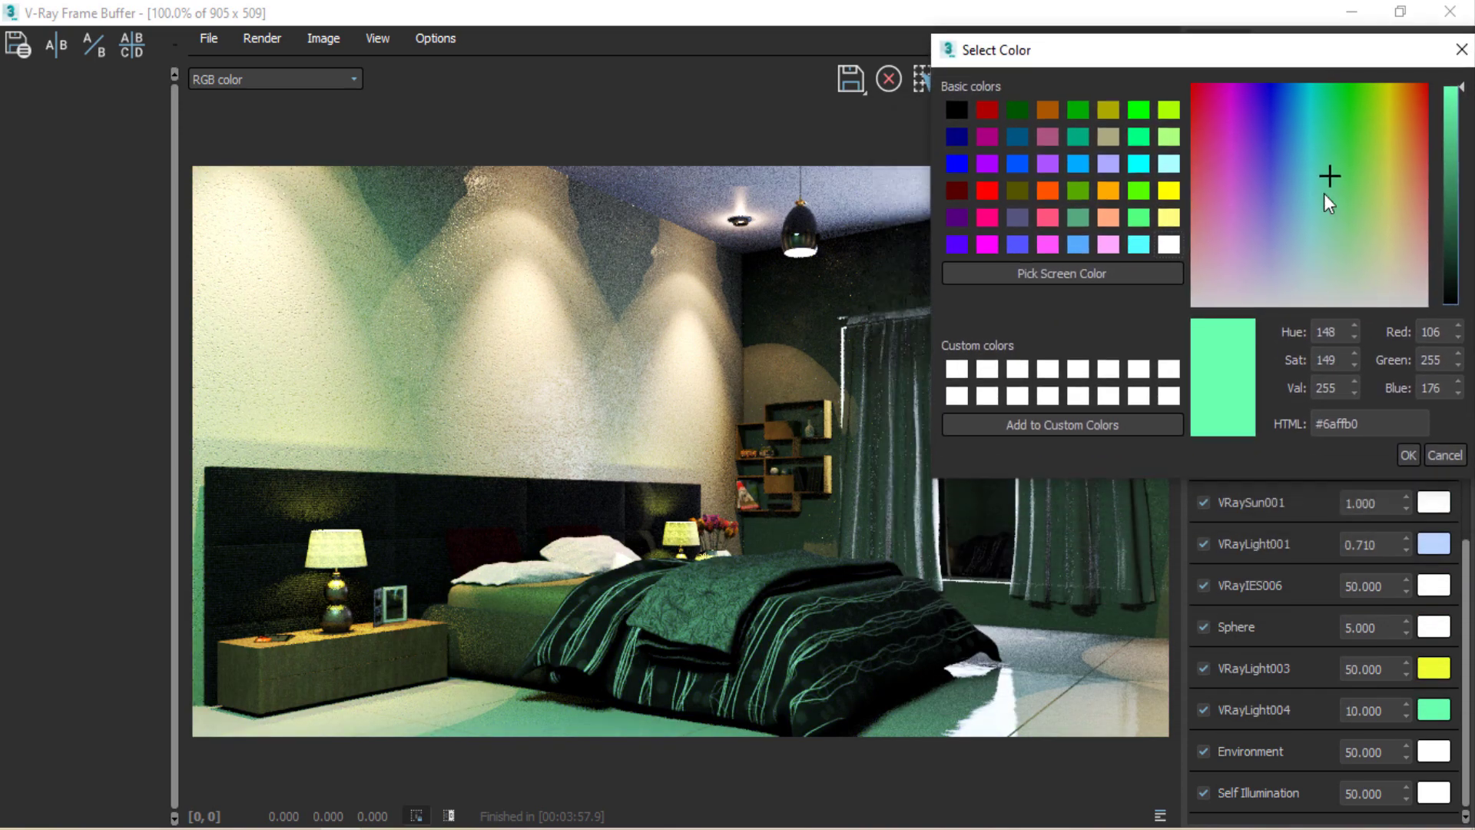
mouse_move(1331, 177)
mouse_down()
mouse_move(1350, 204)
mouse_move(1329, 265)
mouse_move(1292, 262)
mouse_move(1300, 175)
mouse_move(1290, 210)
mouse_move(1231, 253)
mouse_move(1223, 289)
mouse_move(1203, 288)
mouse_up()
drag(1418, 63, 1280, 95)
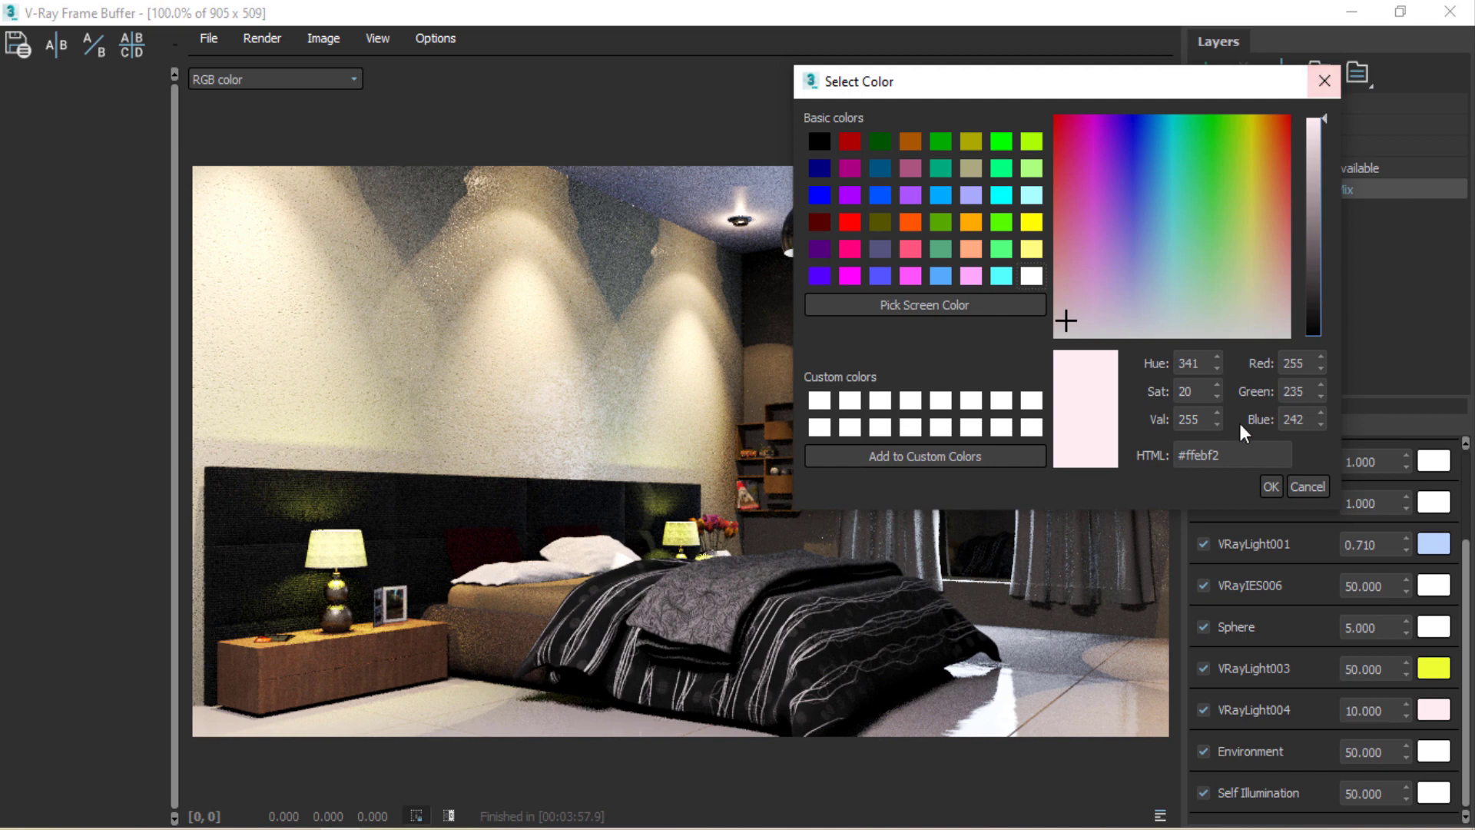
click(1270, 487)
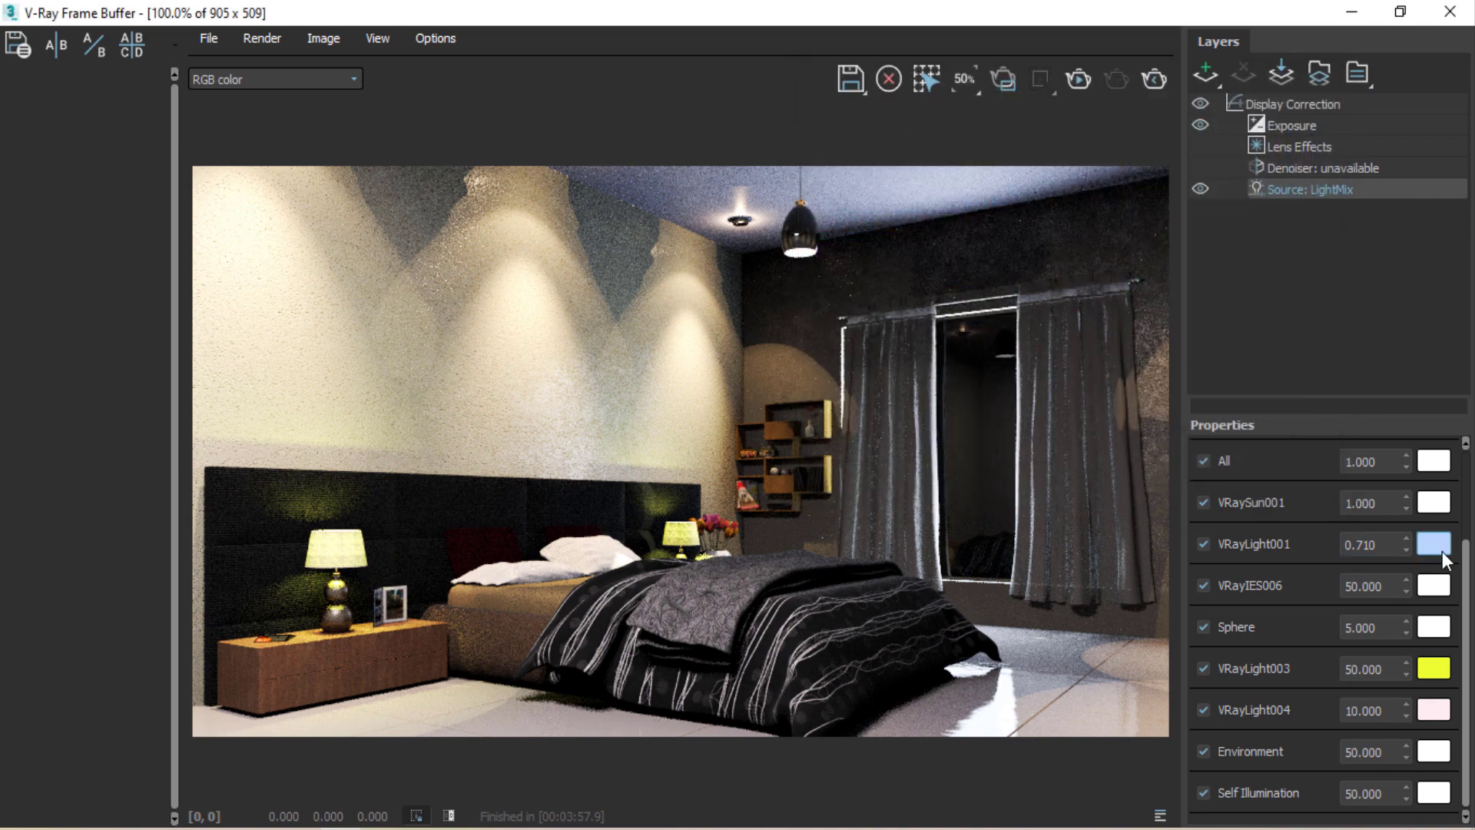
Check VRayLight001's tint hex code without changing it, then deselect the LightMix layer.
click(1441, 547)
click(1410, 525)
click(1435, 547)
drag(1325, 494, 1259, 500)
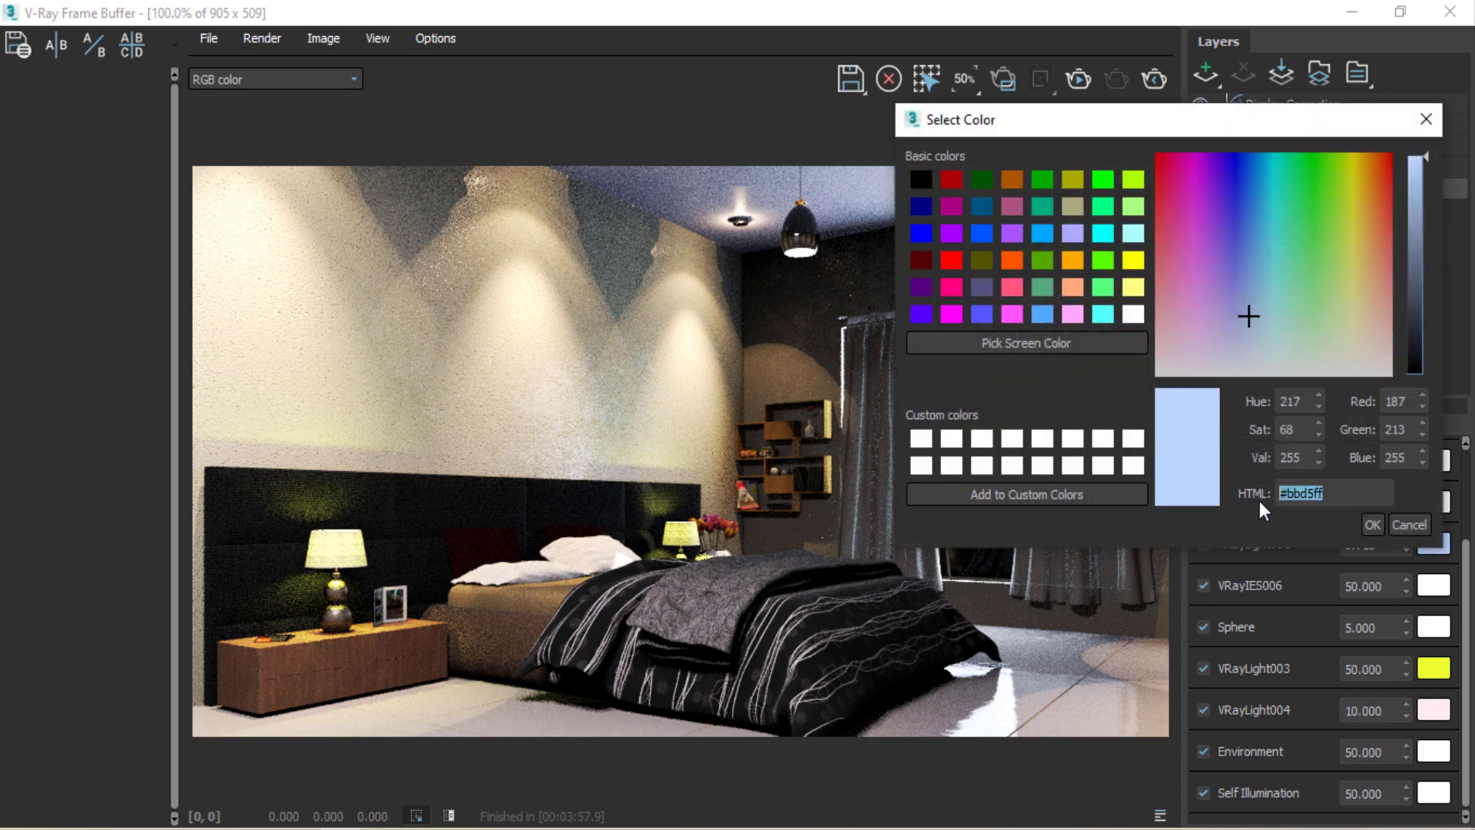
click(1410, 525)
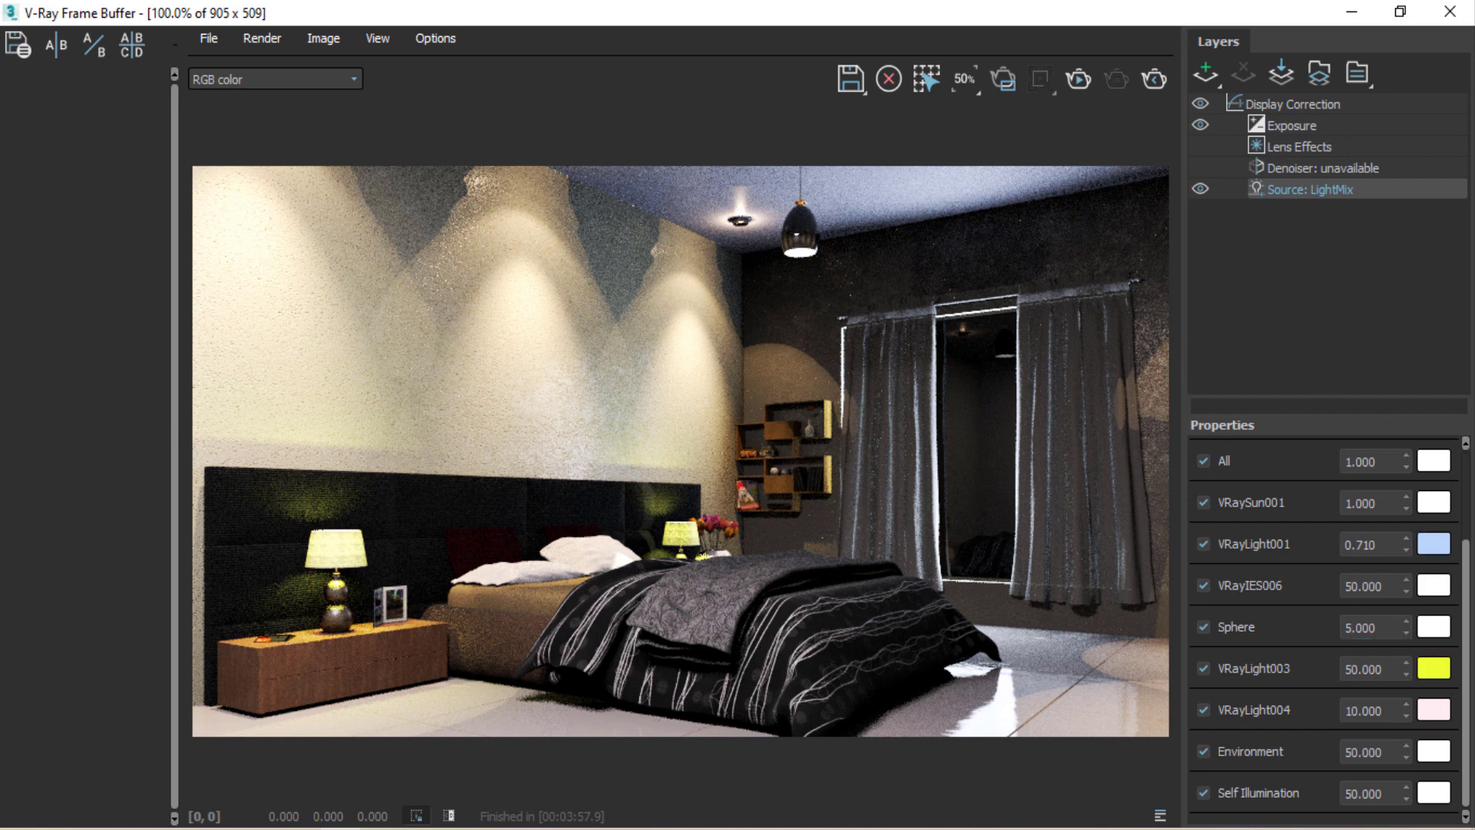
mouse_move(1466, 591)
mouse_down()
mouse_move(1466, 488)
mouse_move(1466, 573)
mouse_up()
click(1331, 339)
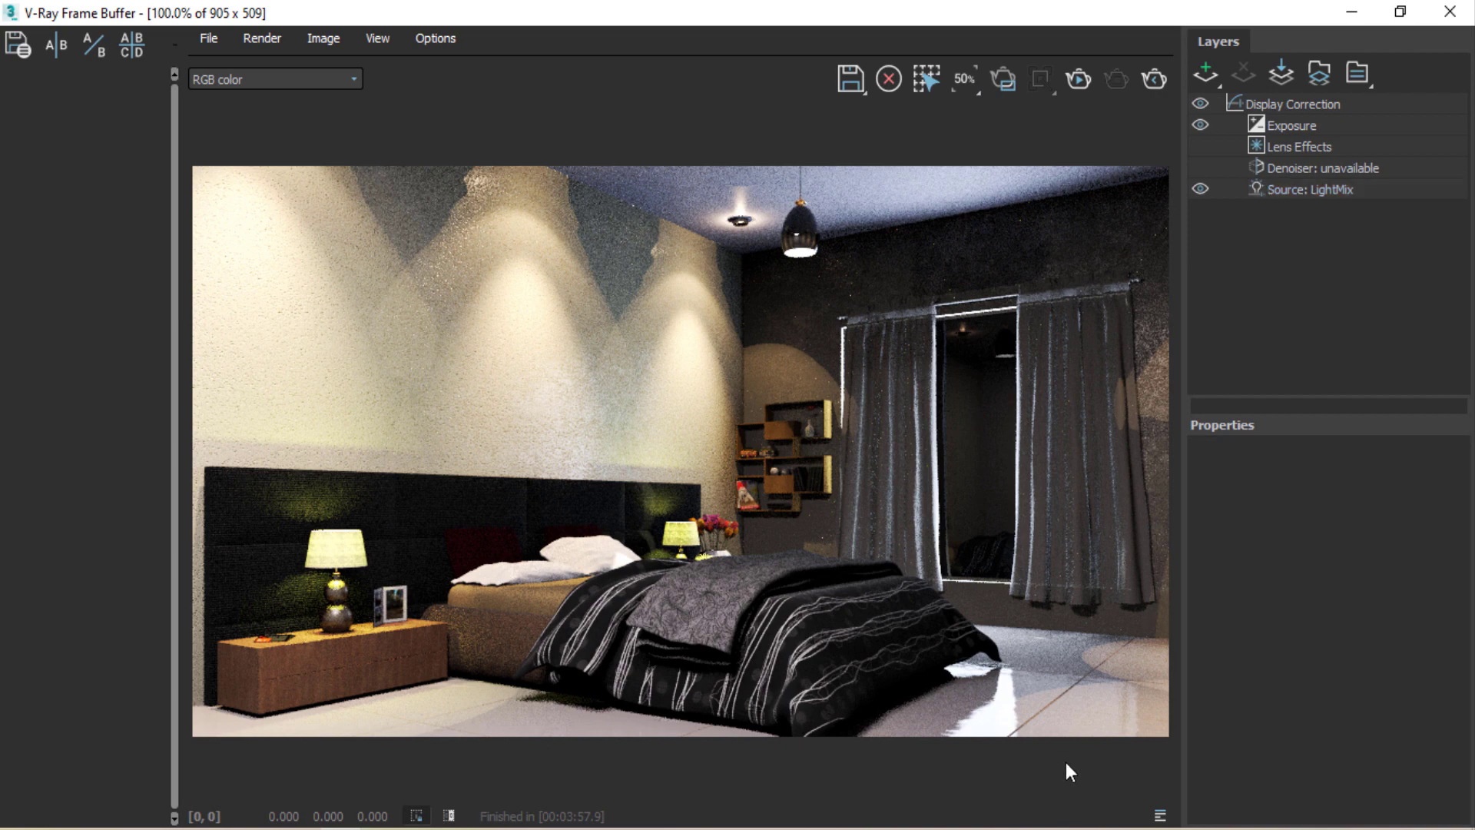
Reselect the Source: LightMix layer, dismissing the Add Layer list without adding anything.
scroll(983, 272, up, 1)
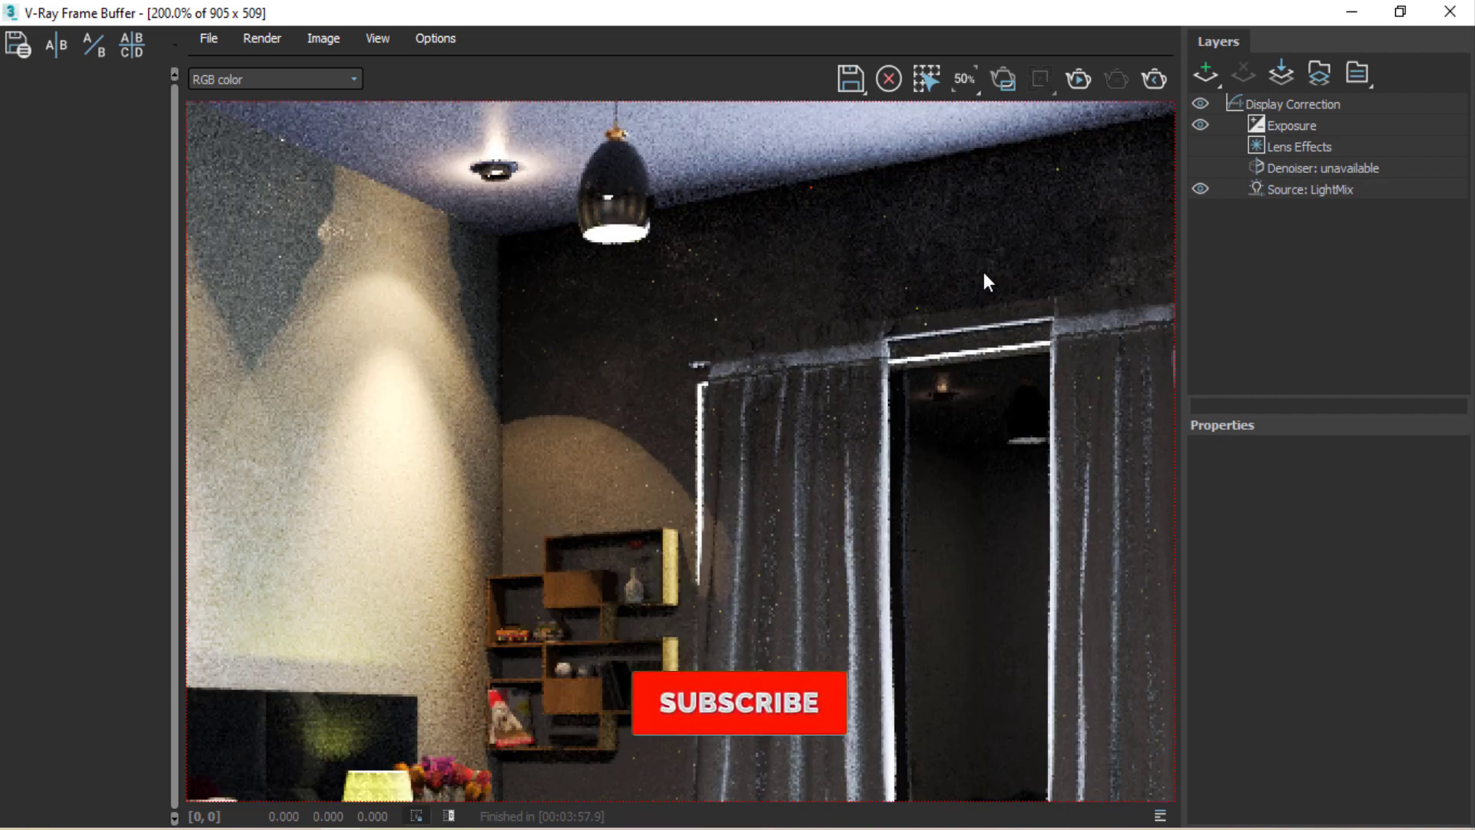
scroll(983, 272, down, 2)
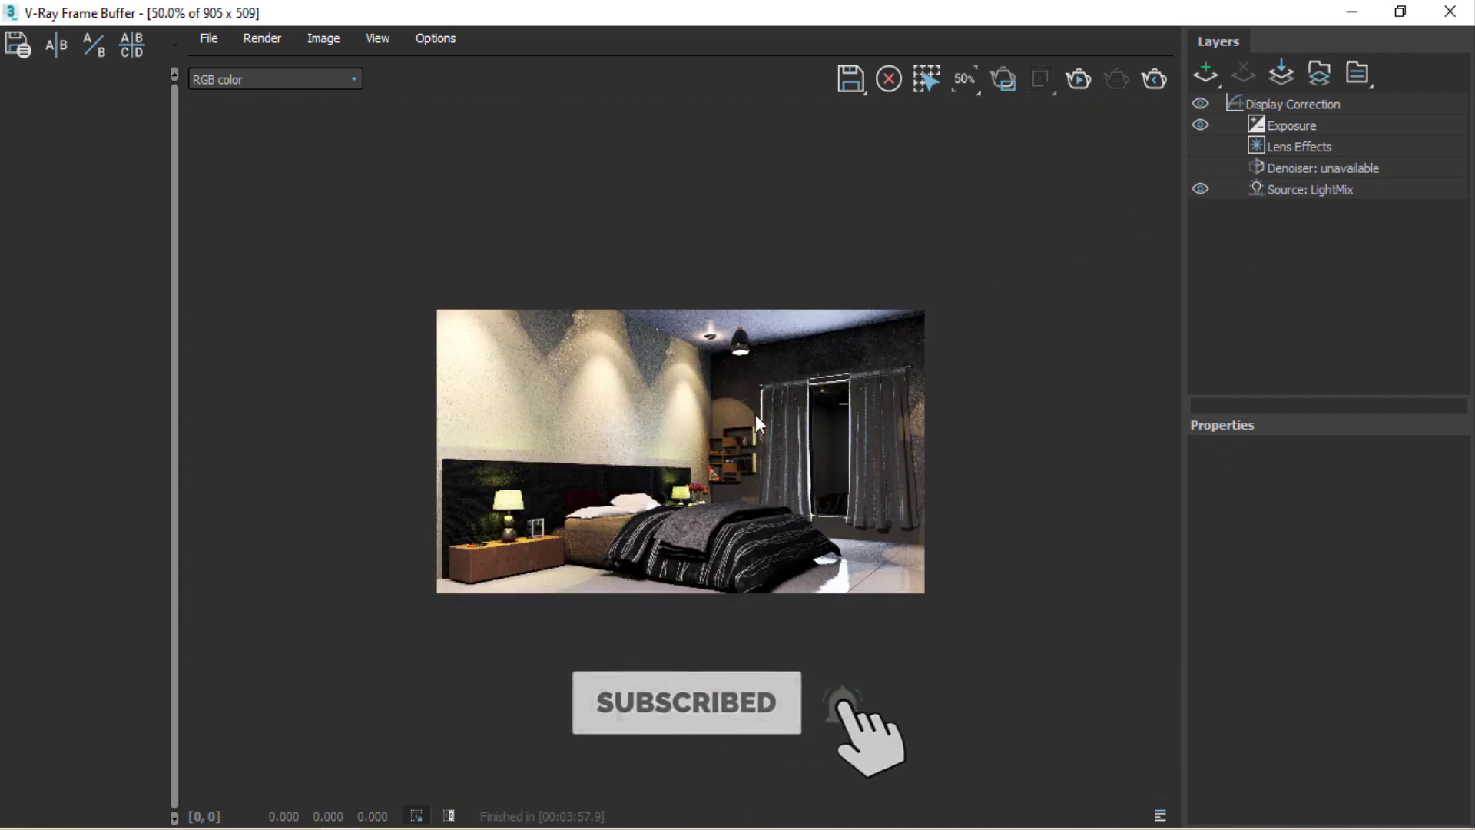
scroll(754, 413, up, 1)
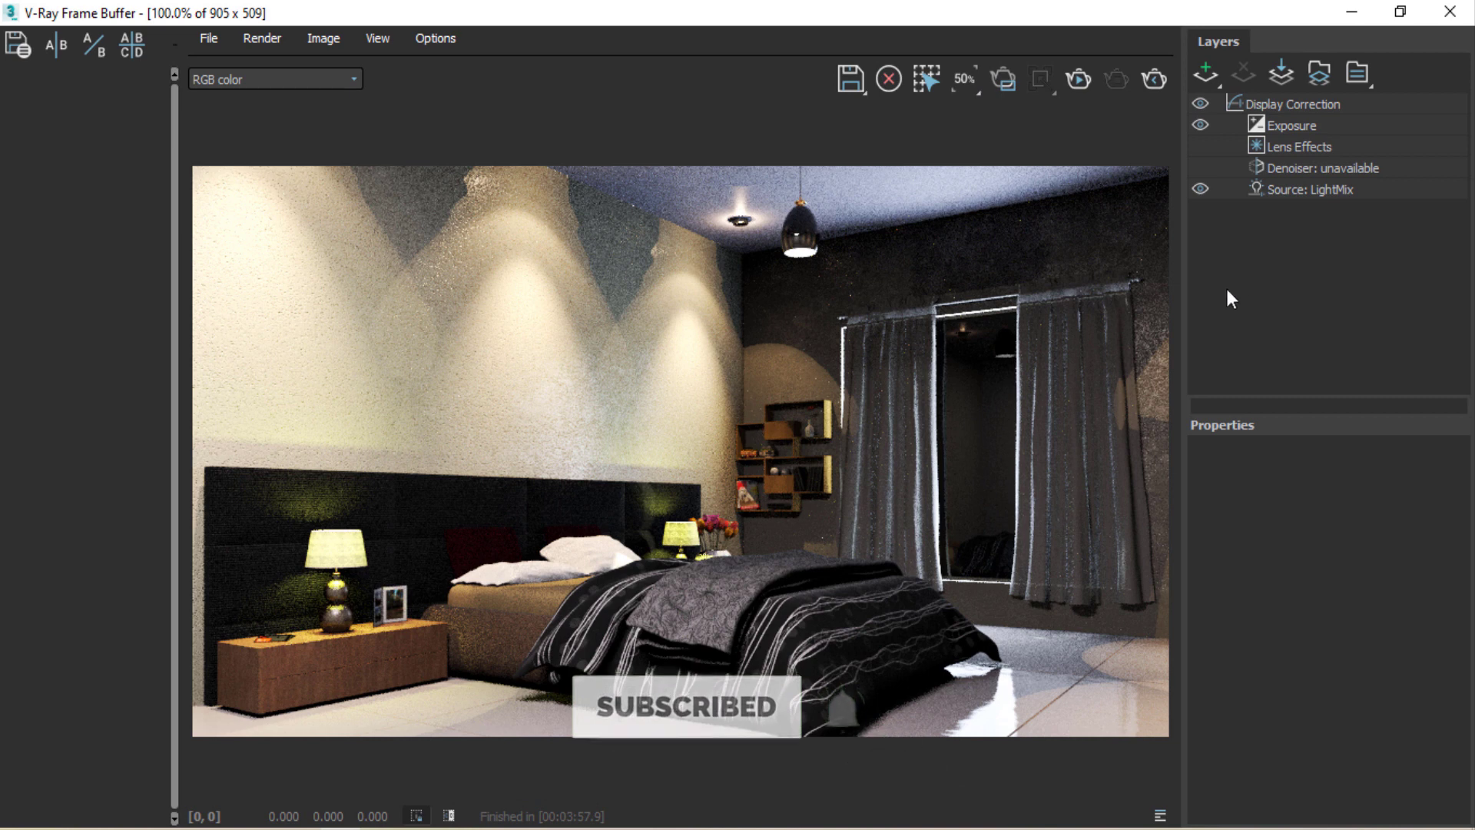
click(1300, 191)
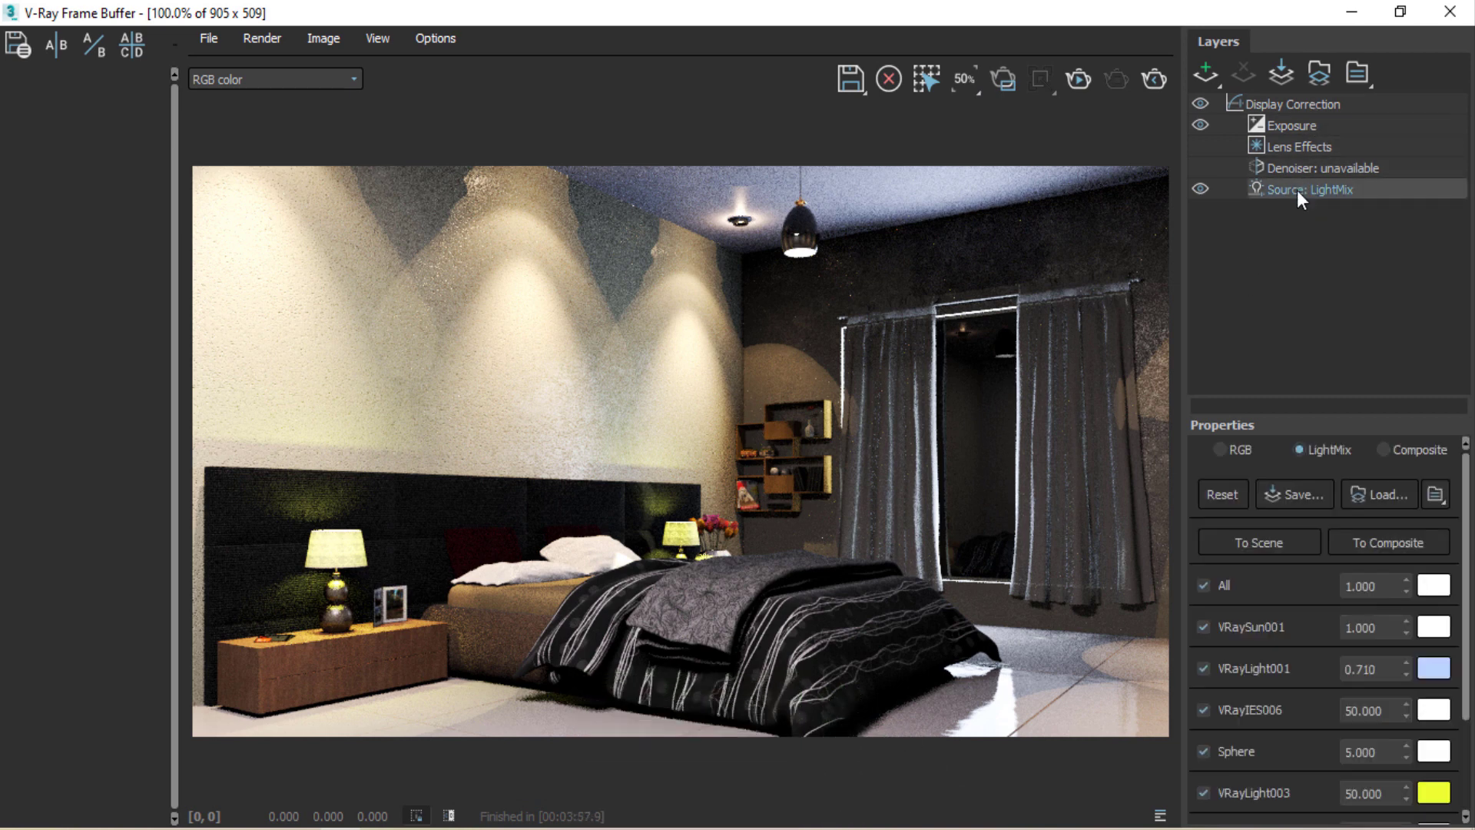
click(1213, 77)
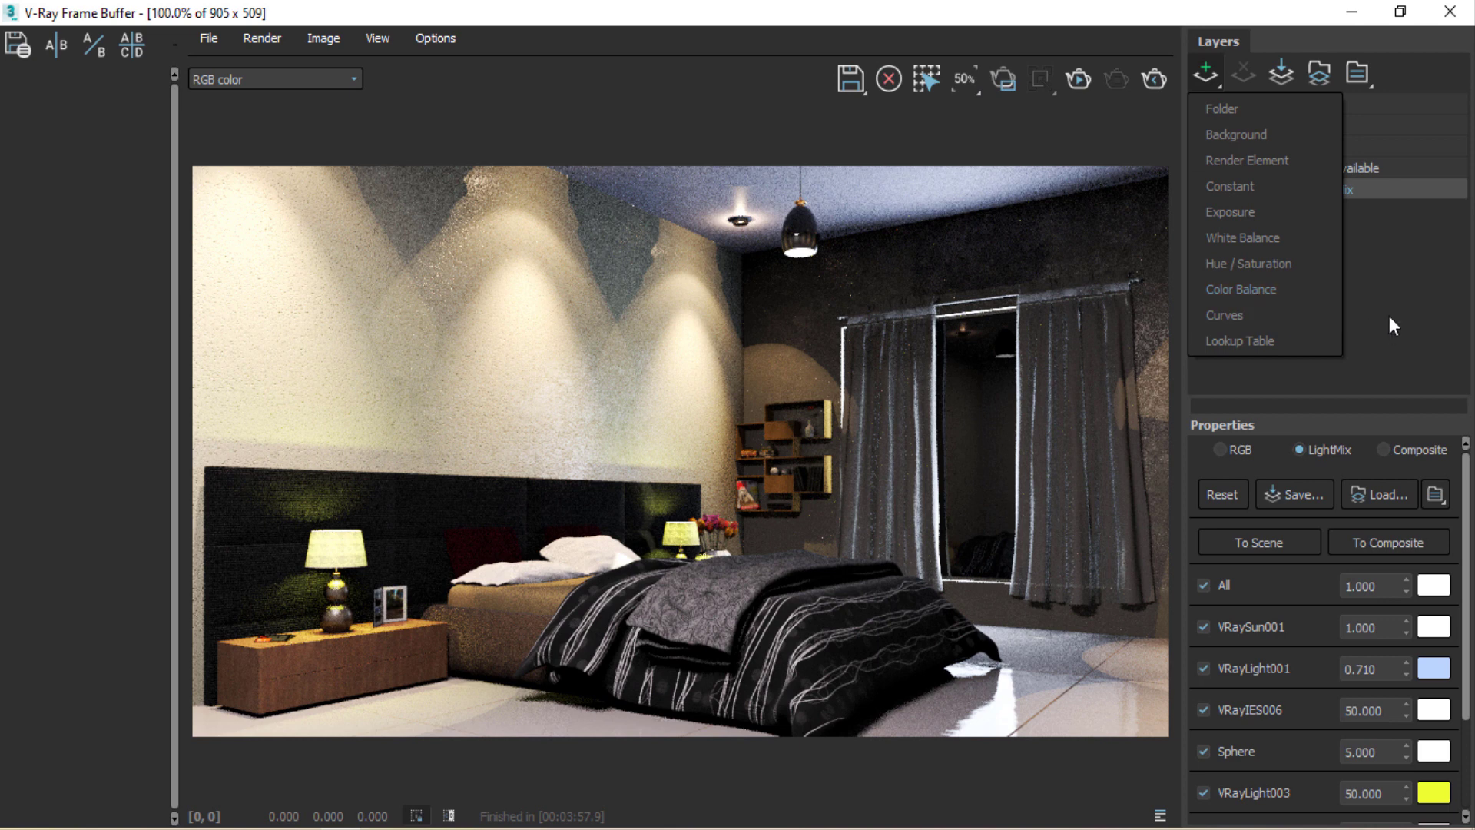
click(1428, 320)
click(1326, 196)
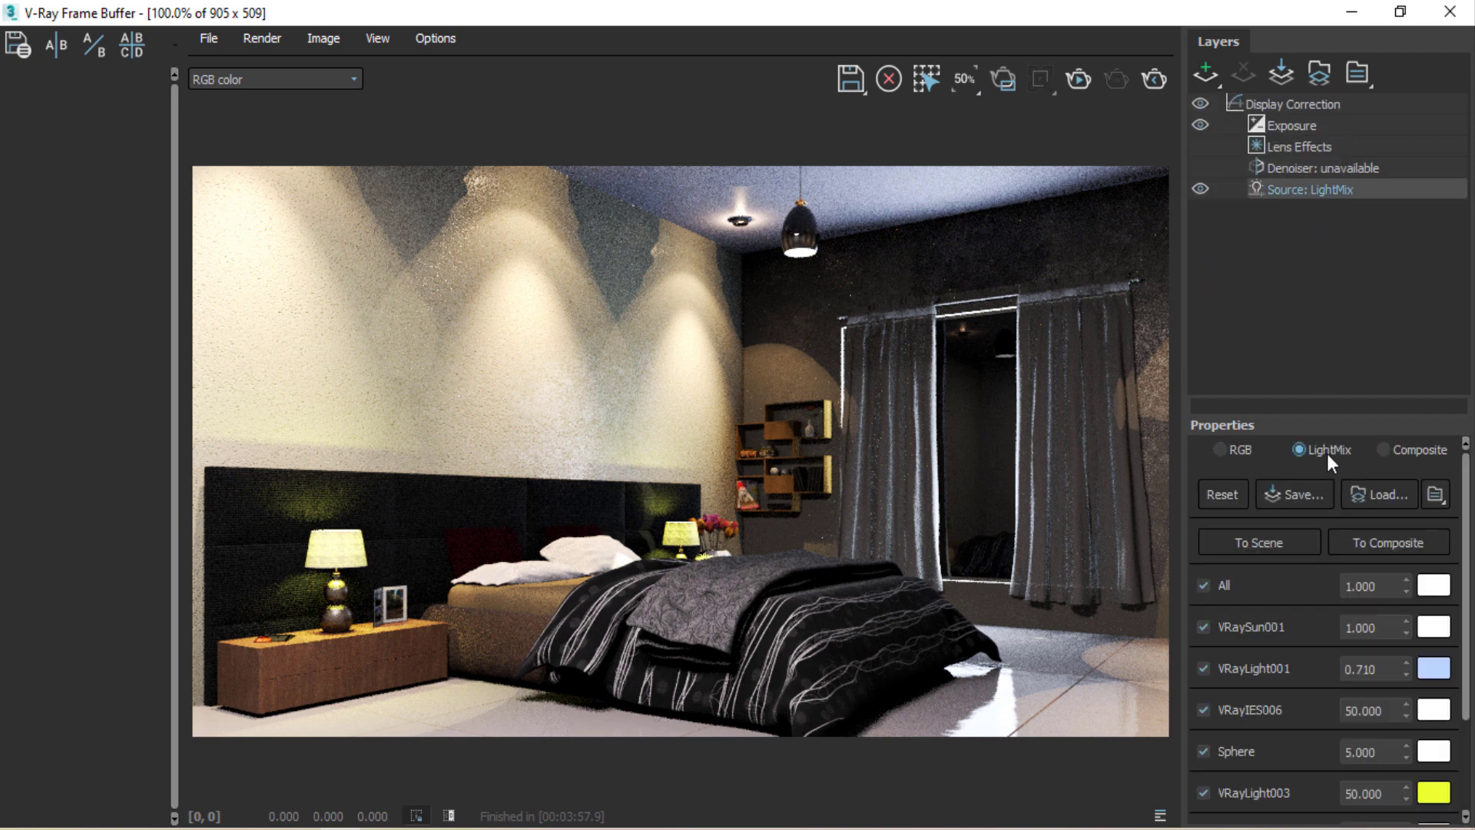
click(1228, 443)
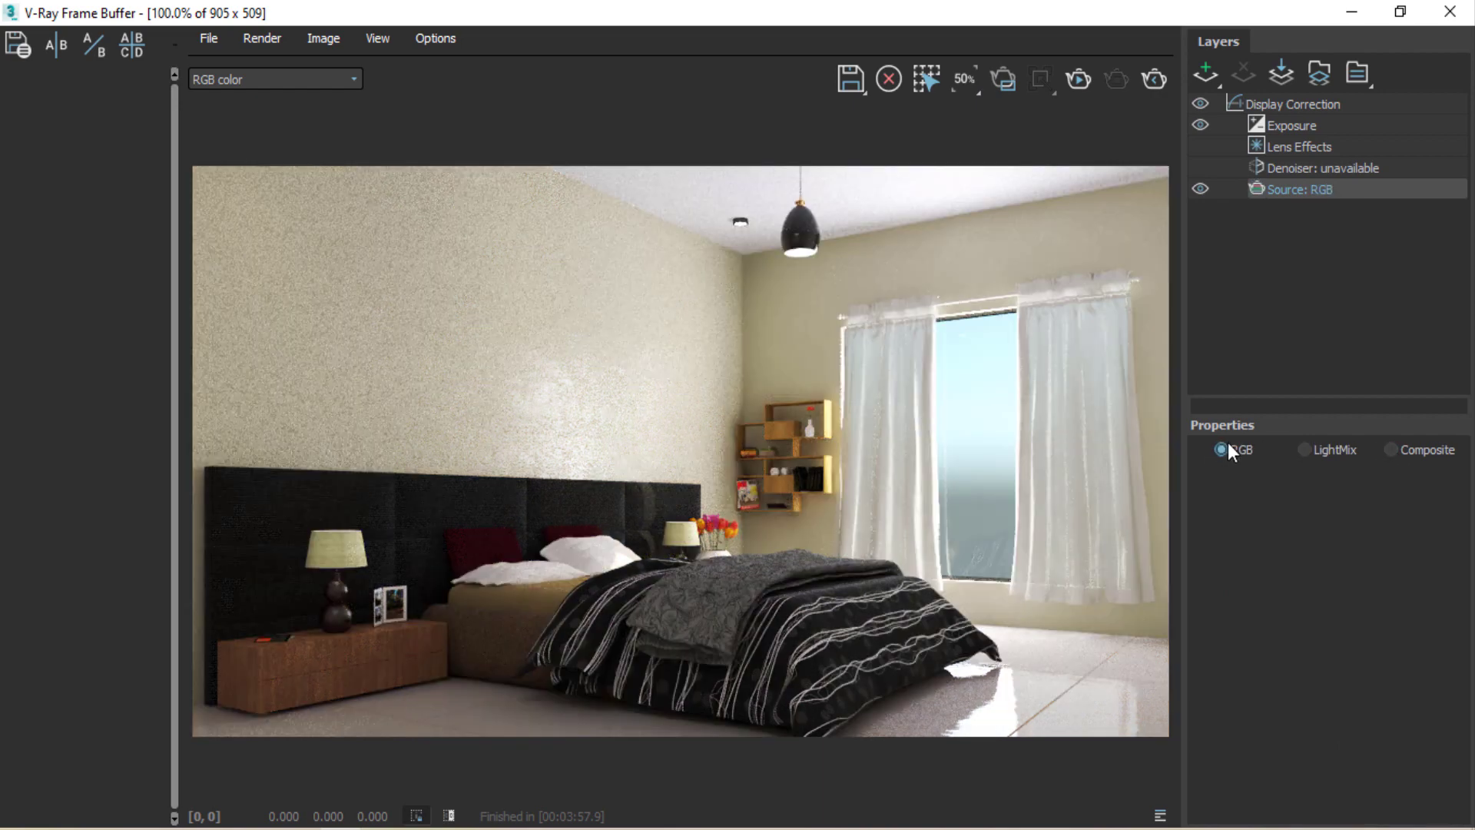
click(1345, 450)
click(1332, 454)
click(1241, 450)
click(1327, 450)
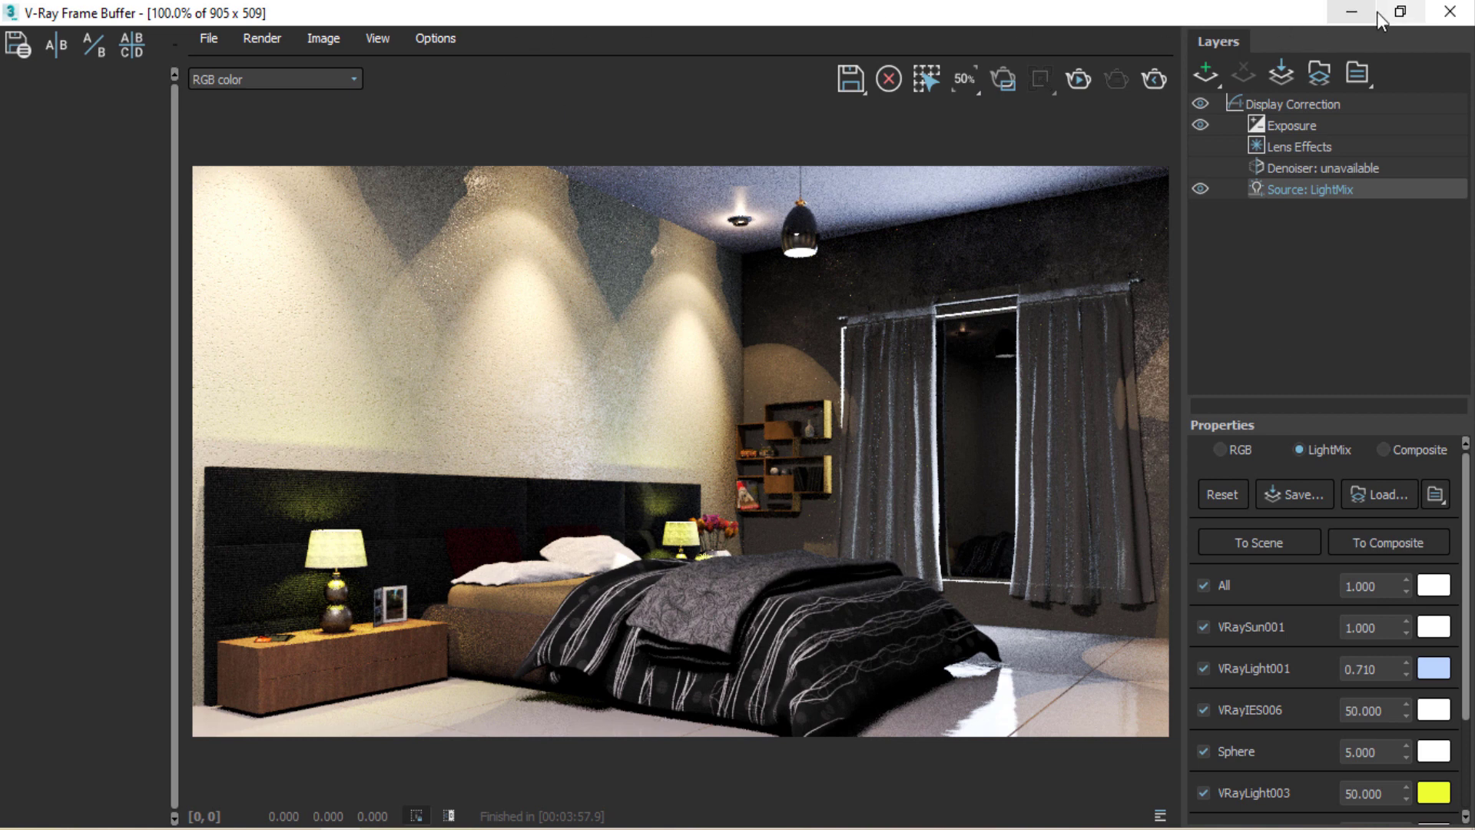
Restore the V-Ray Frame Buffer to a smaller window and nudge it into place.
click(1399, 11)
mouse_move(1100, 34)
mouse_down()
mouse_move(1082, 46)
mouse_move(1116, 23)
mouse_up()
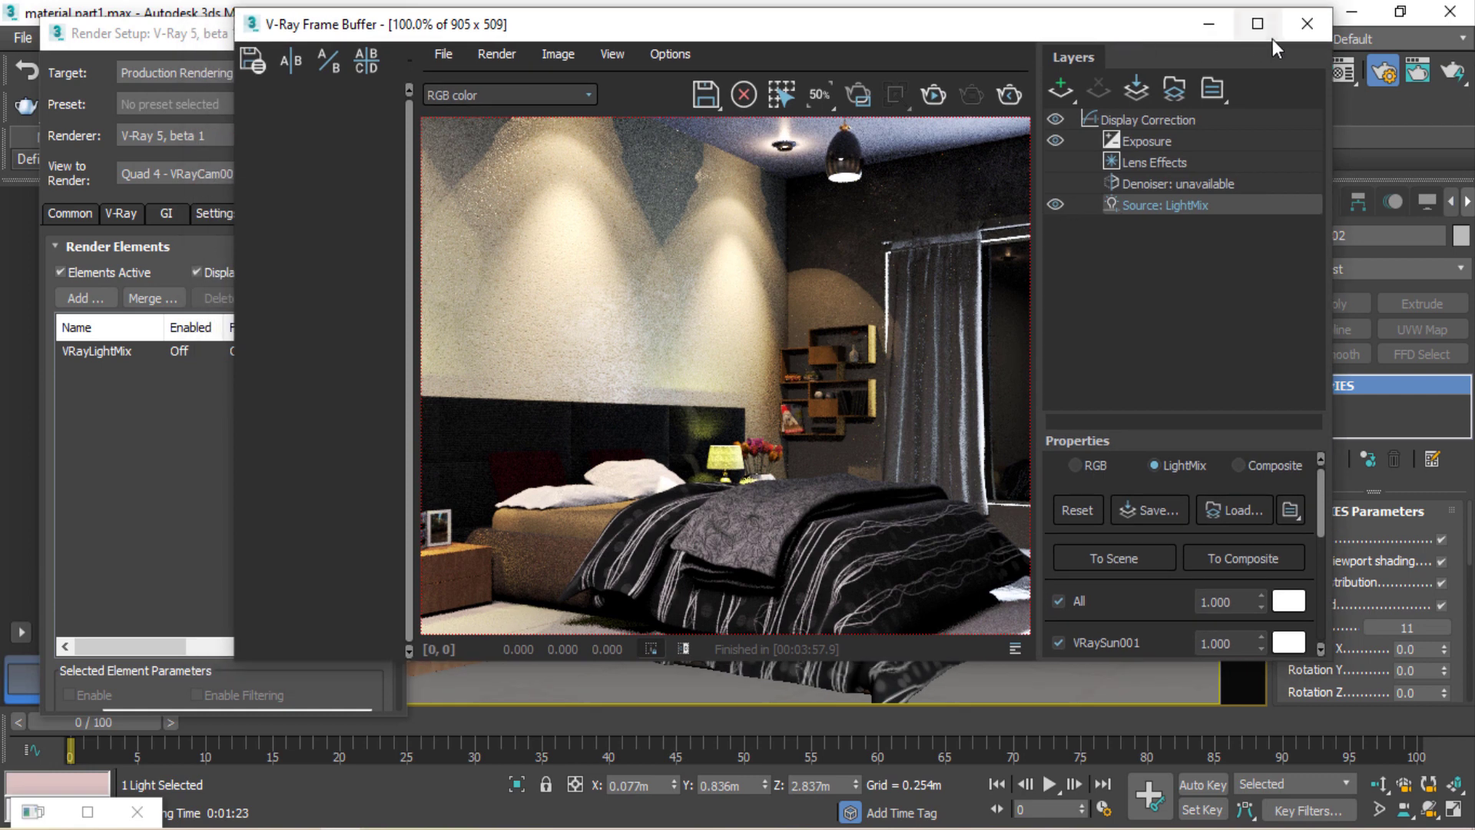